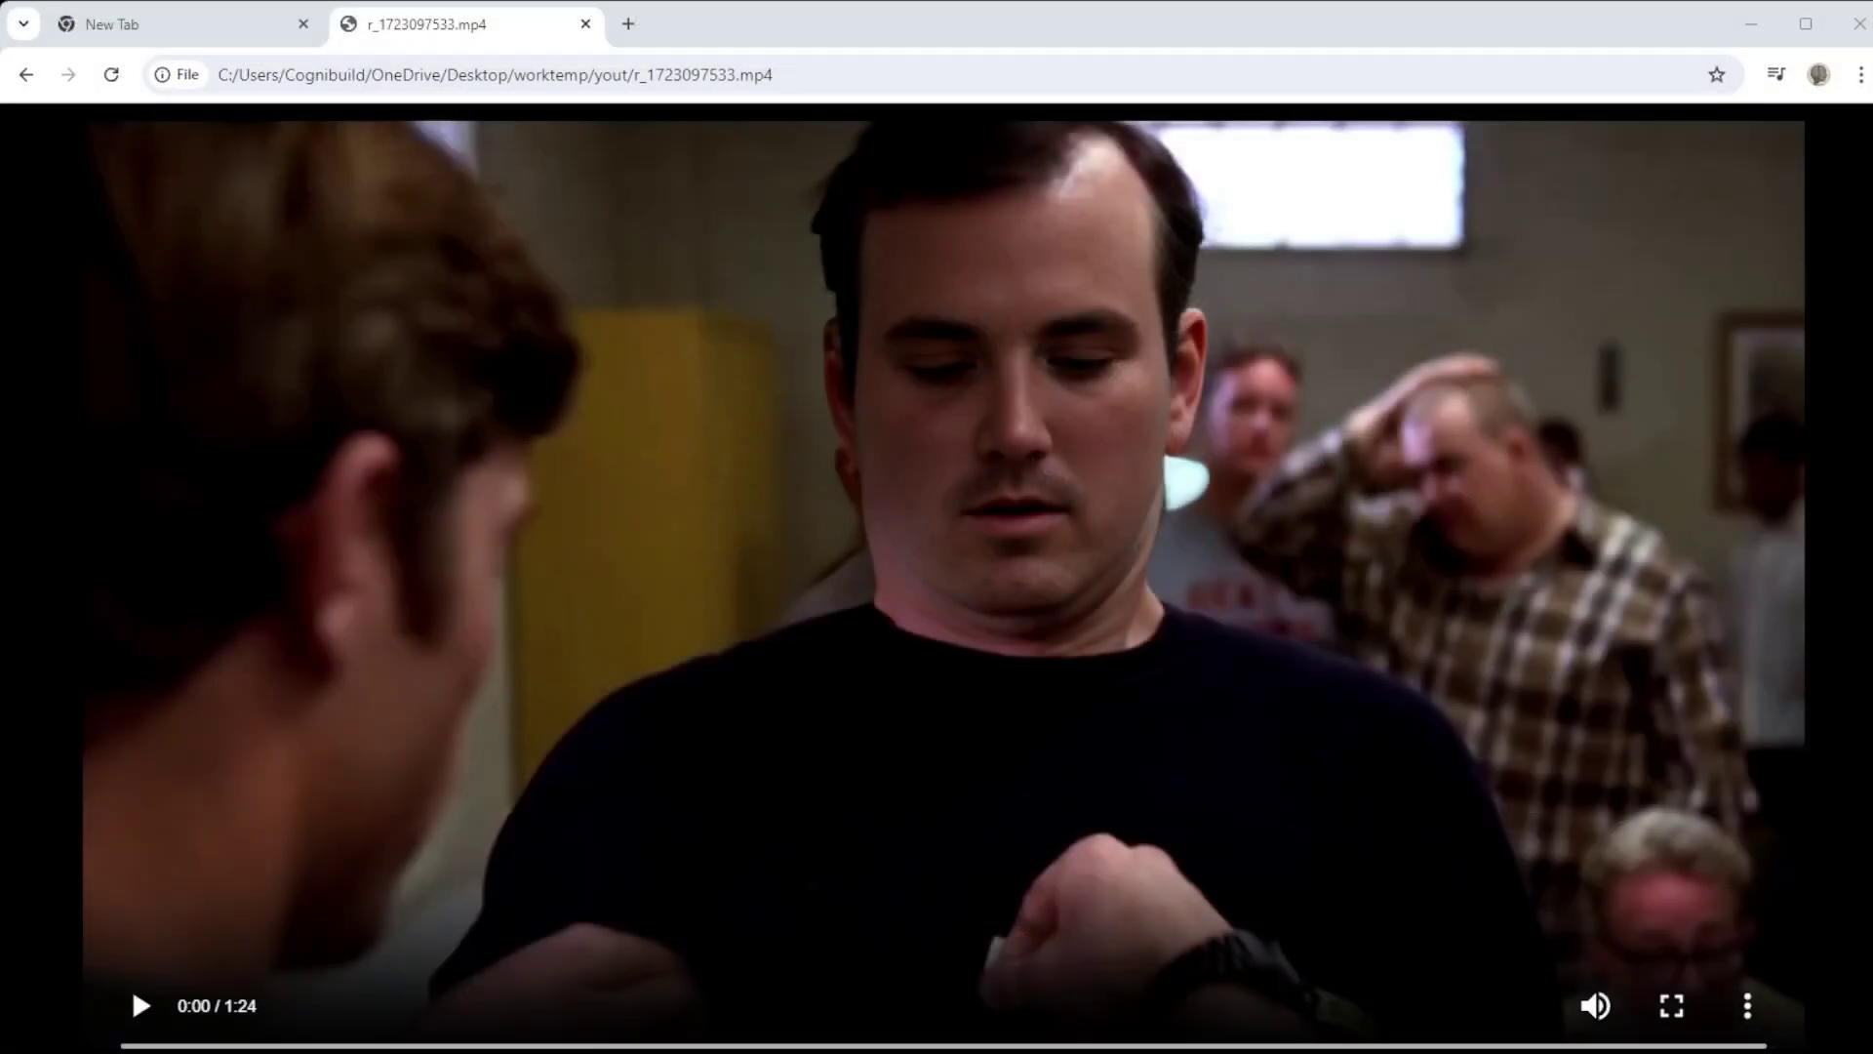
Play the r_1723097533.mp4 video from the beginning
{"action": "left_click", "coordinate": [137, 1003]}
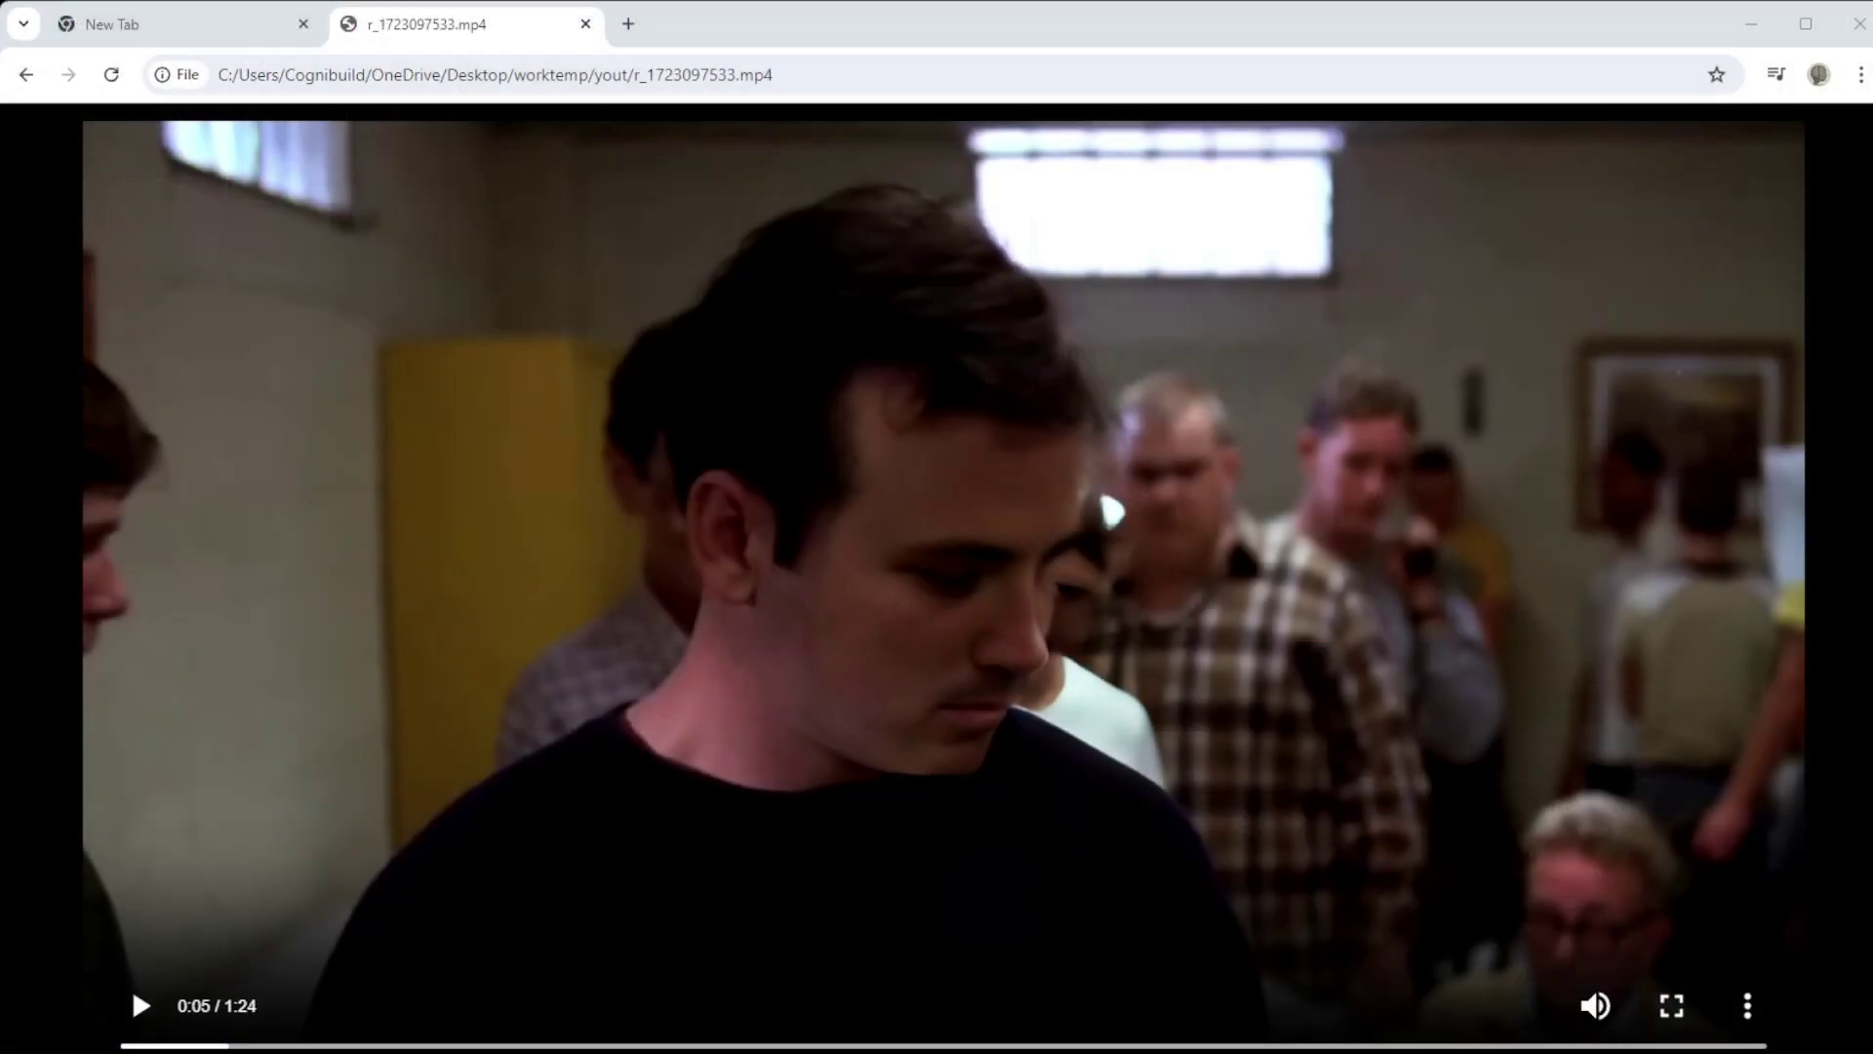
Switch to the empty browser tab and search Google for "rope live github"
{"action": "left_click", "coordinate": [224, 24]}
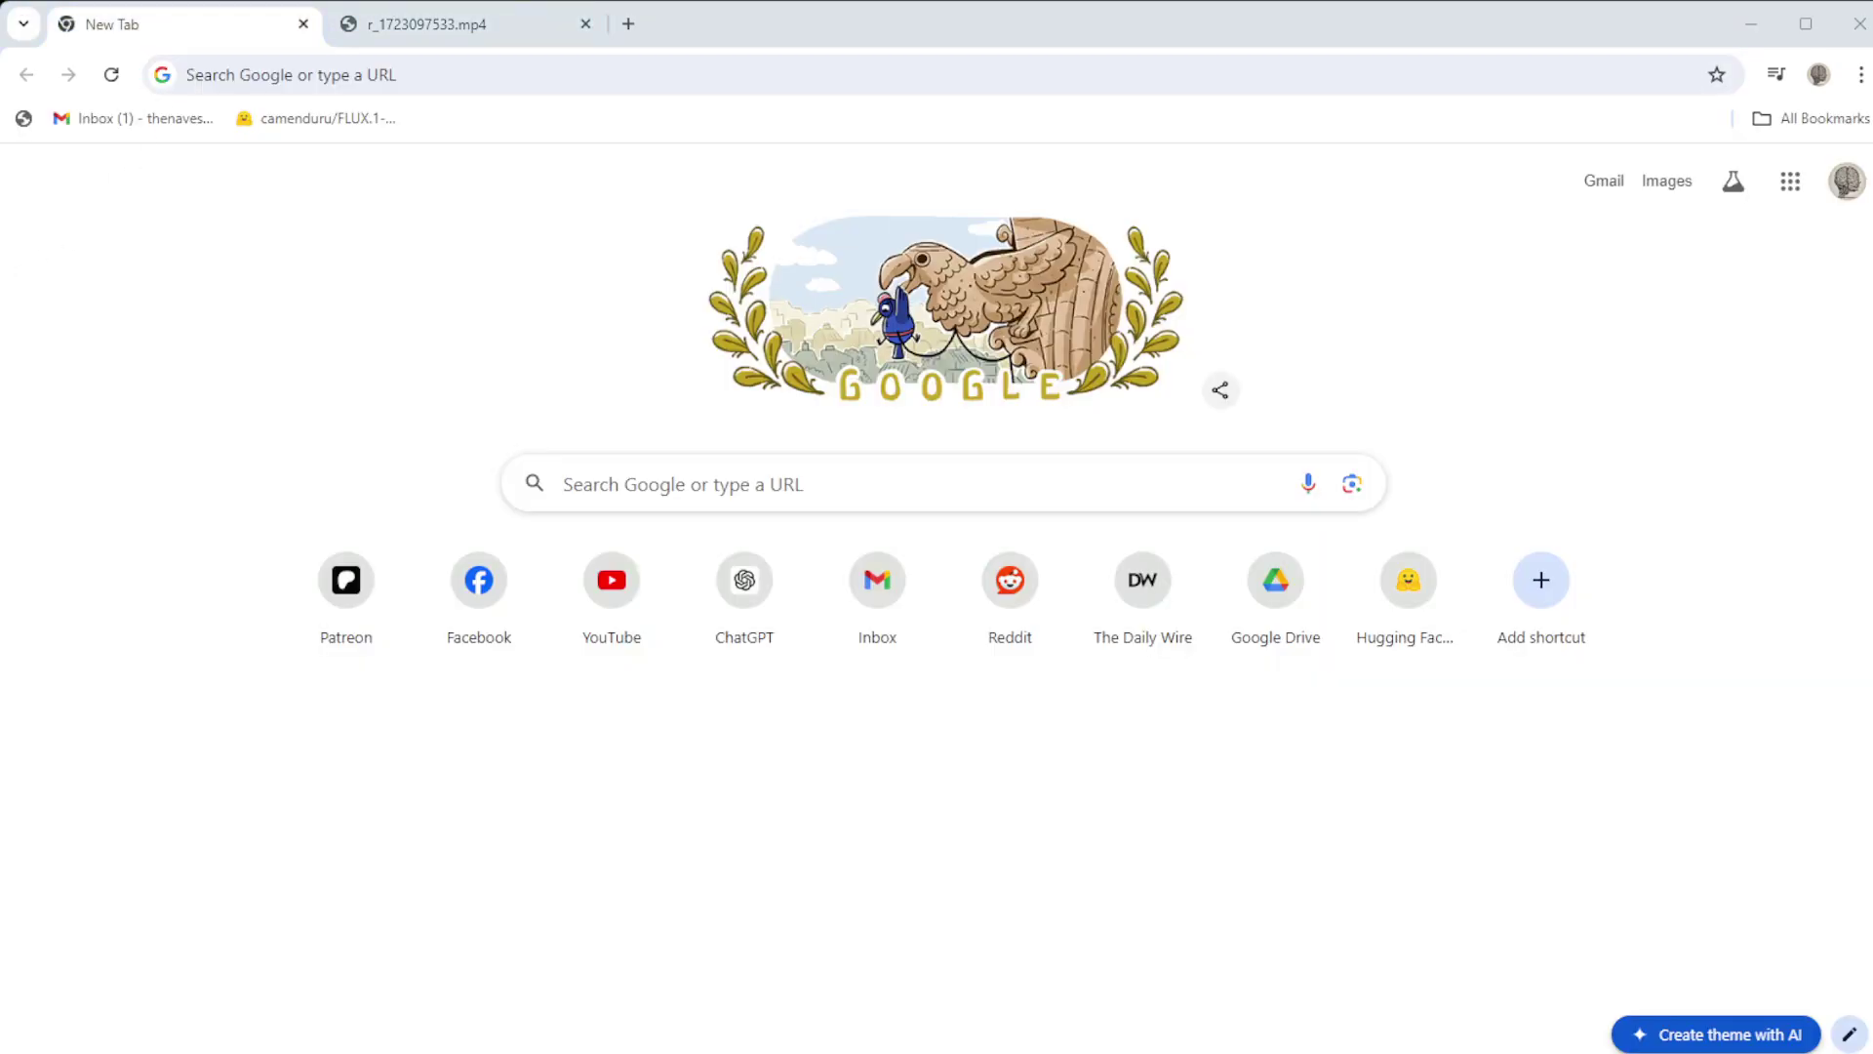
{"action": "left_click", "coordinate": [418, 67]}
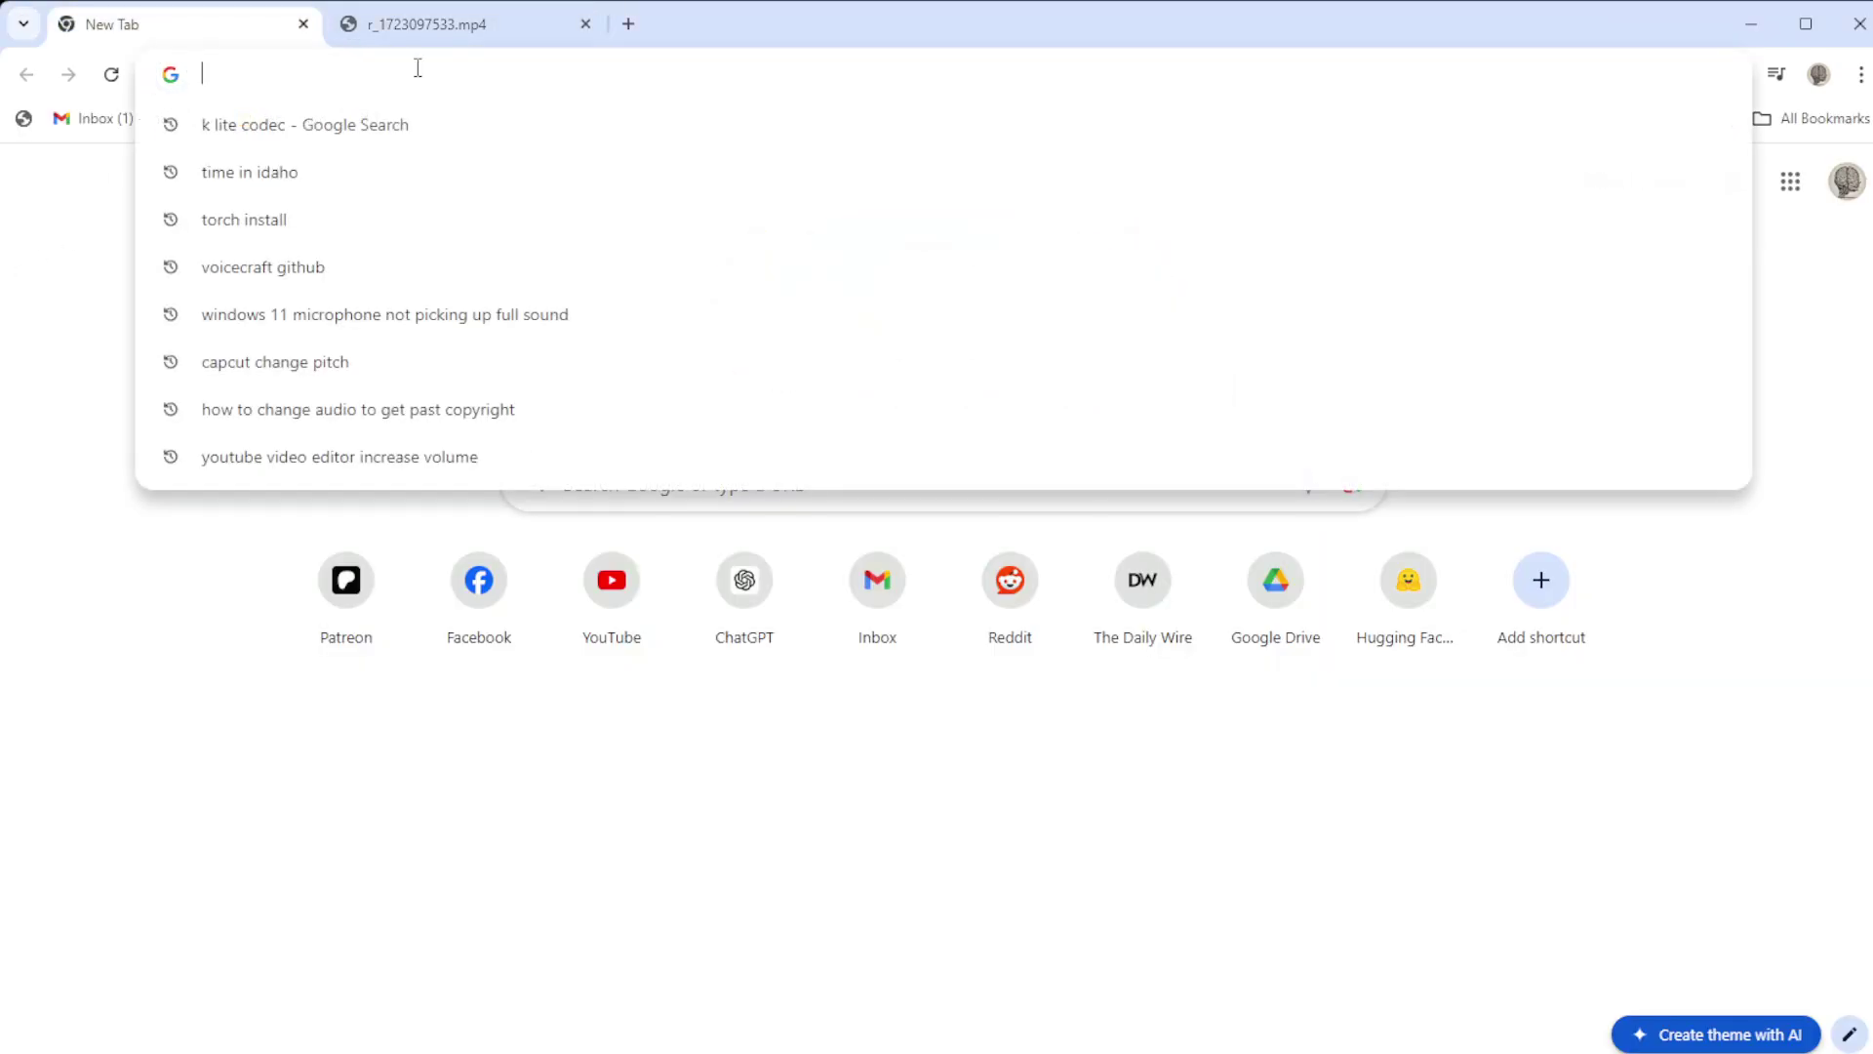
{"action": "key", "text": "alt+Tab"}
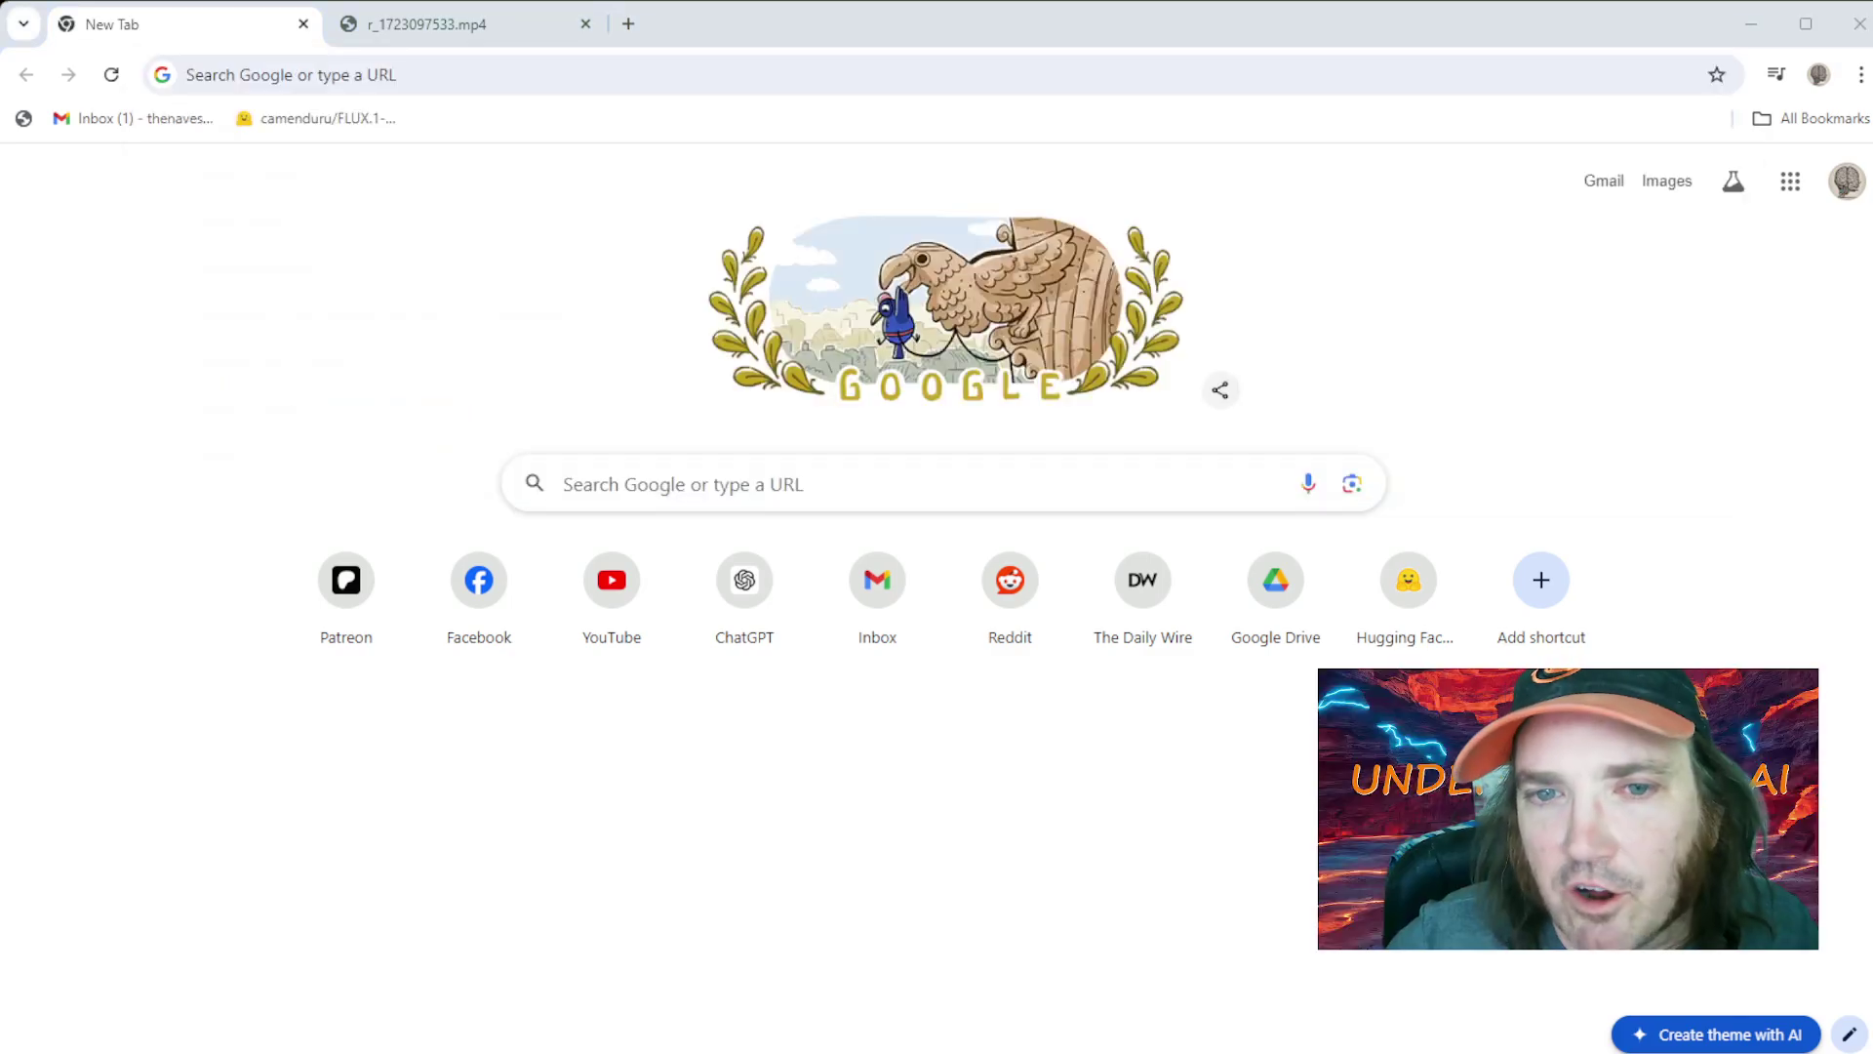
{"action": "left_click", "coordinate": [445, 67]}
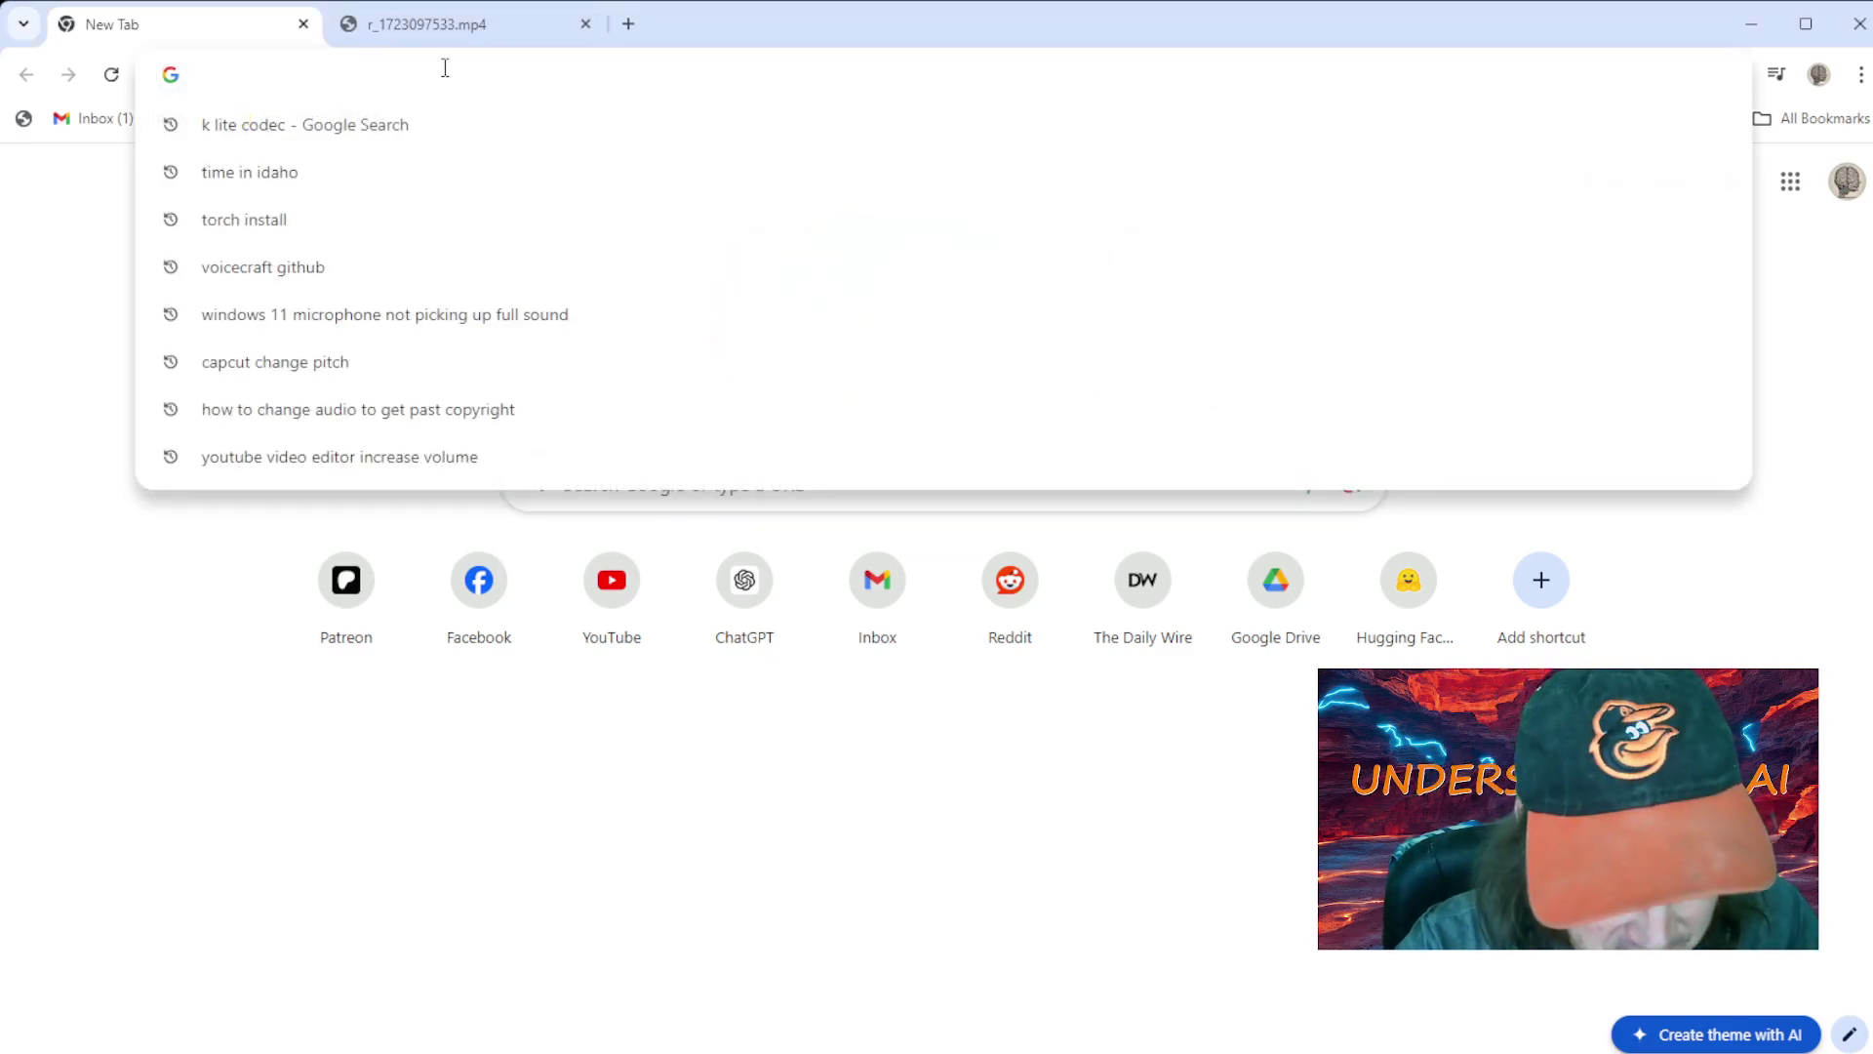
{"action": "type", "text": "r"}
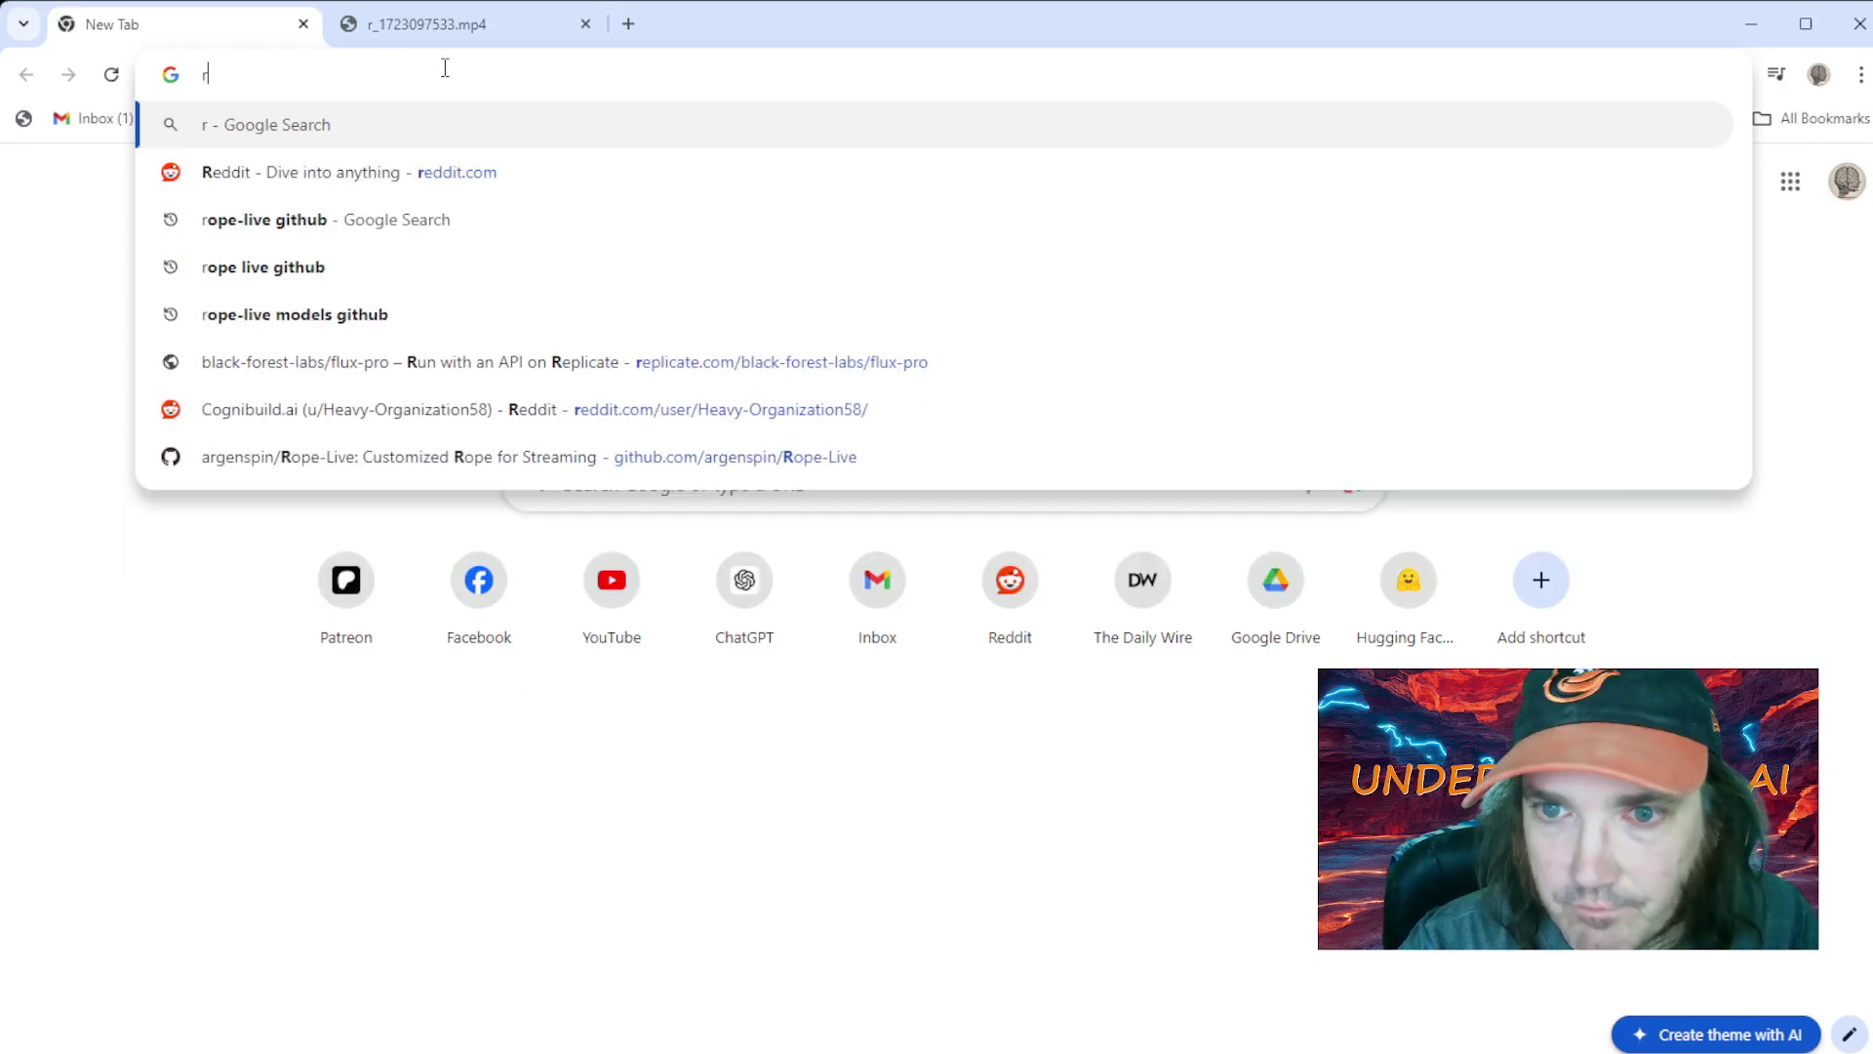
{"action": "type", "text": "op"}
{"action": "key", "text": "Return"}
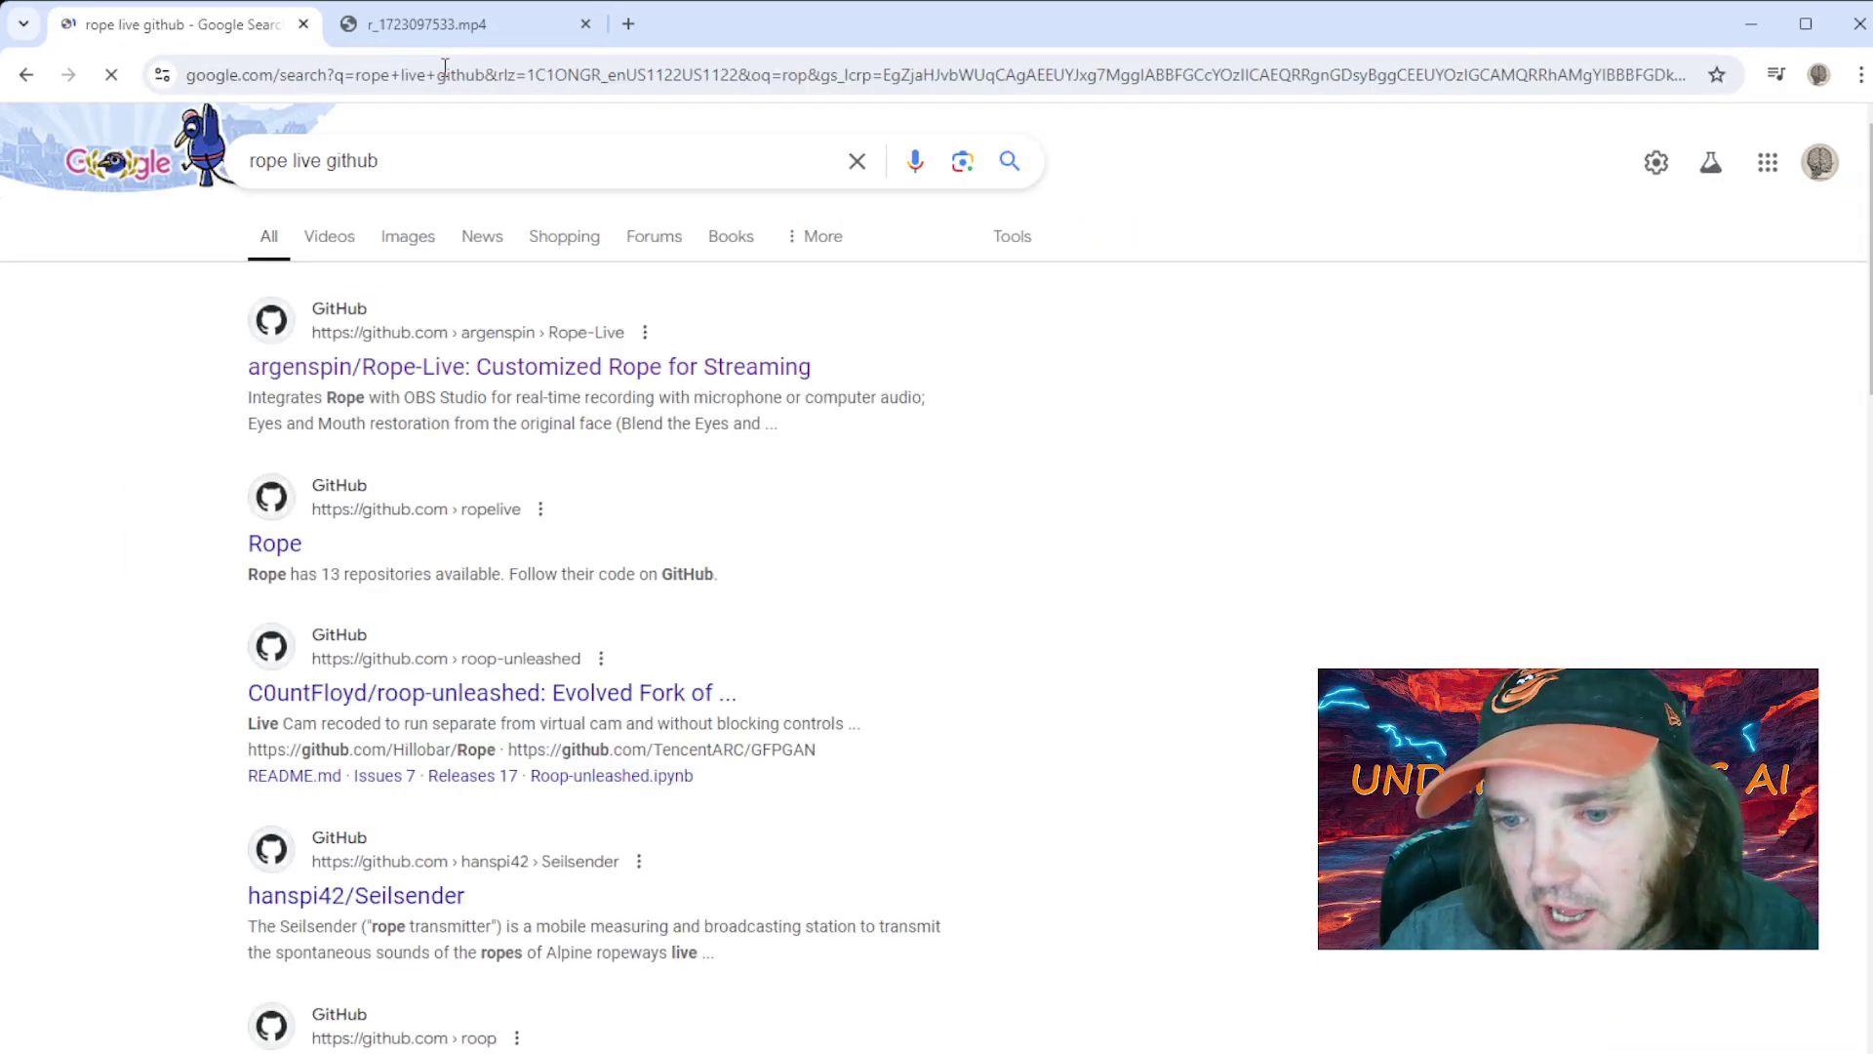
Open the argenspin/Rope-Live GitHub repository from the search results
{"action": "scroll", "coordinate": [593, 460], "scroll_direction": "down", "scroll_amount": 1}
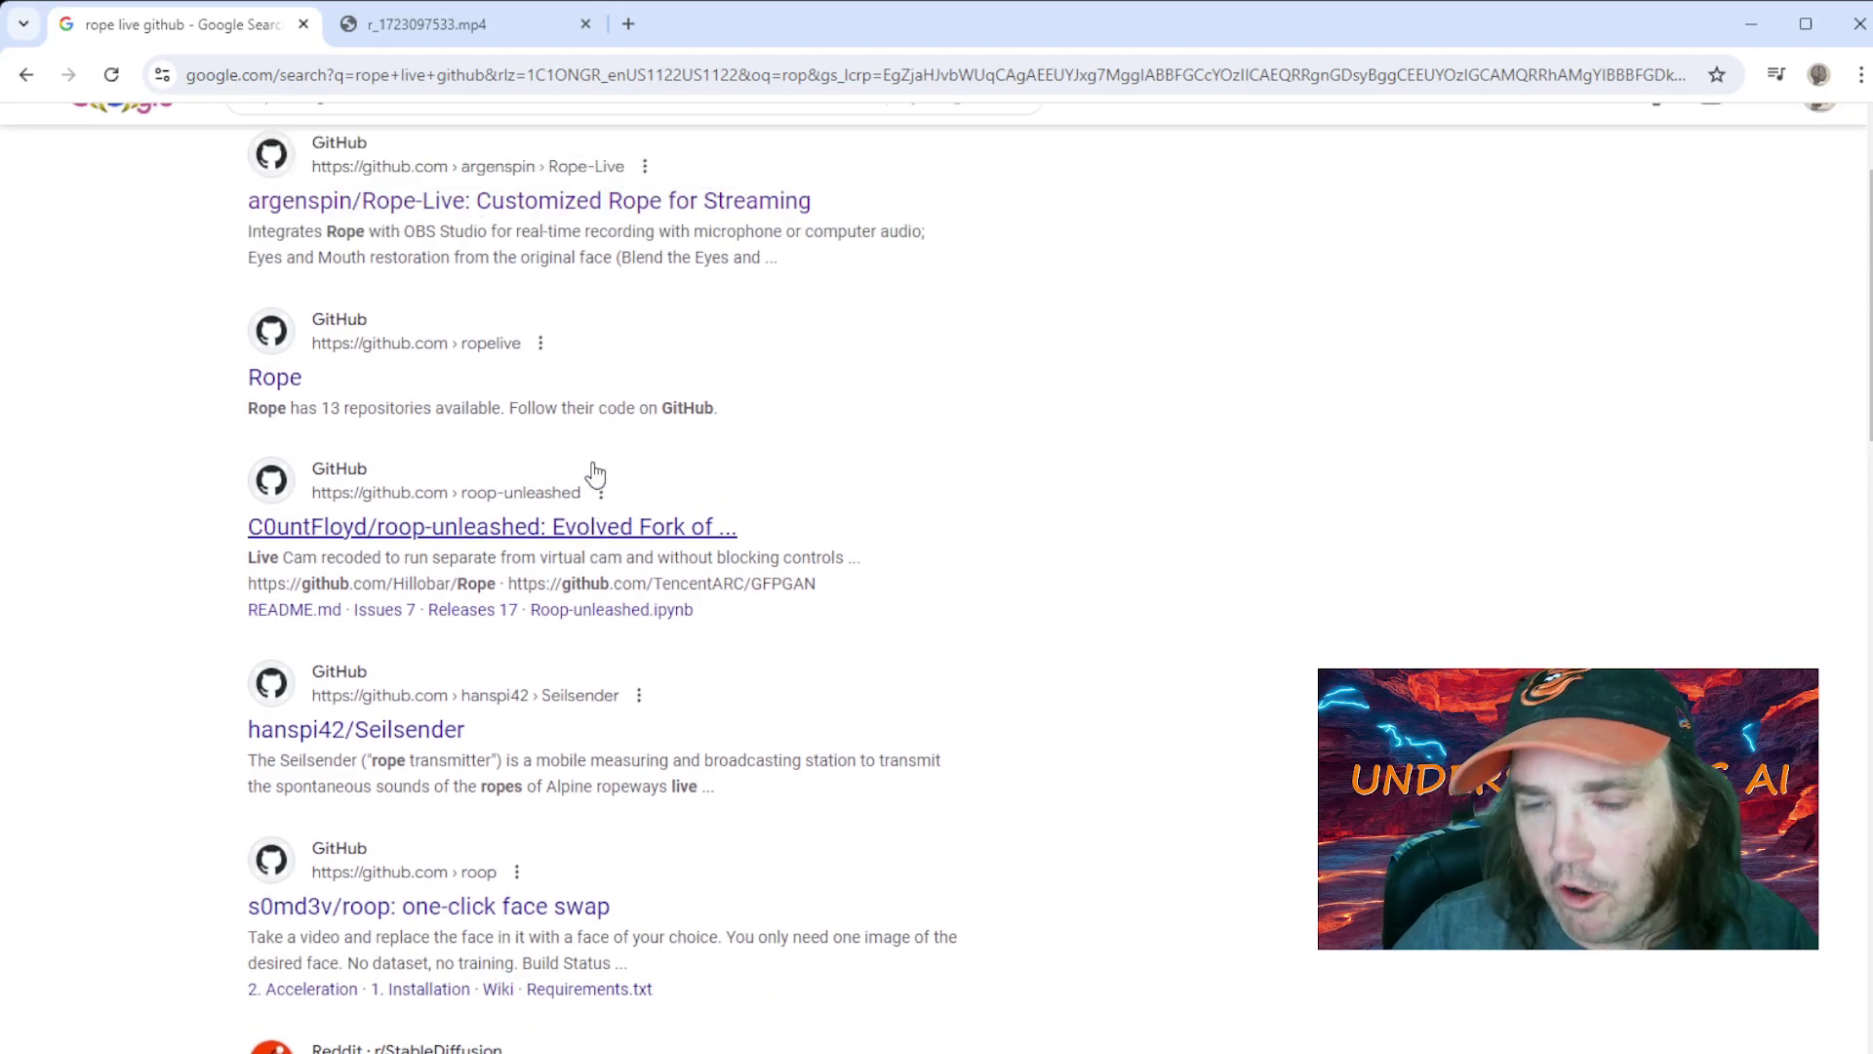
{"action": "scroll", "coordinate": [593, 463], "scroll_direction": "up", "scroll_amount": 1}
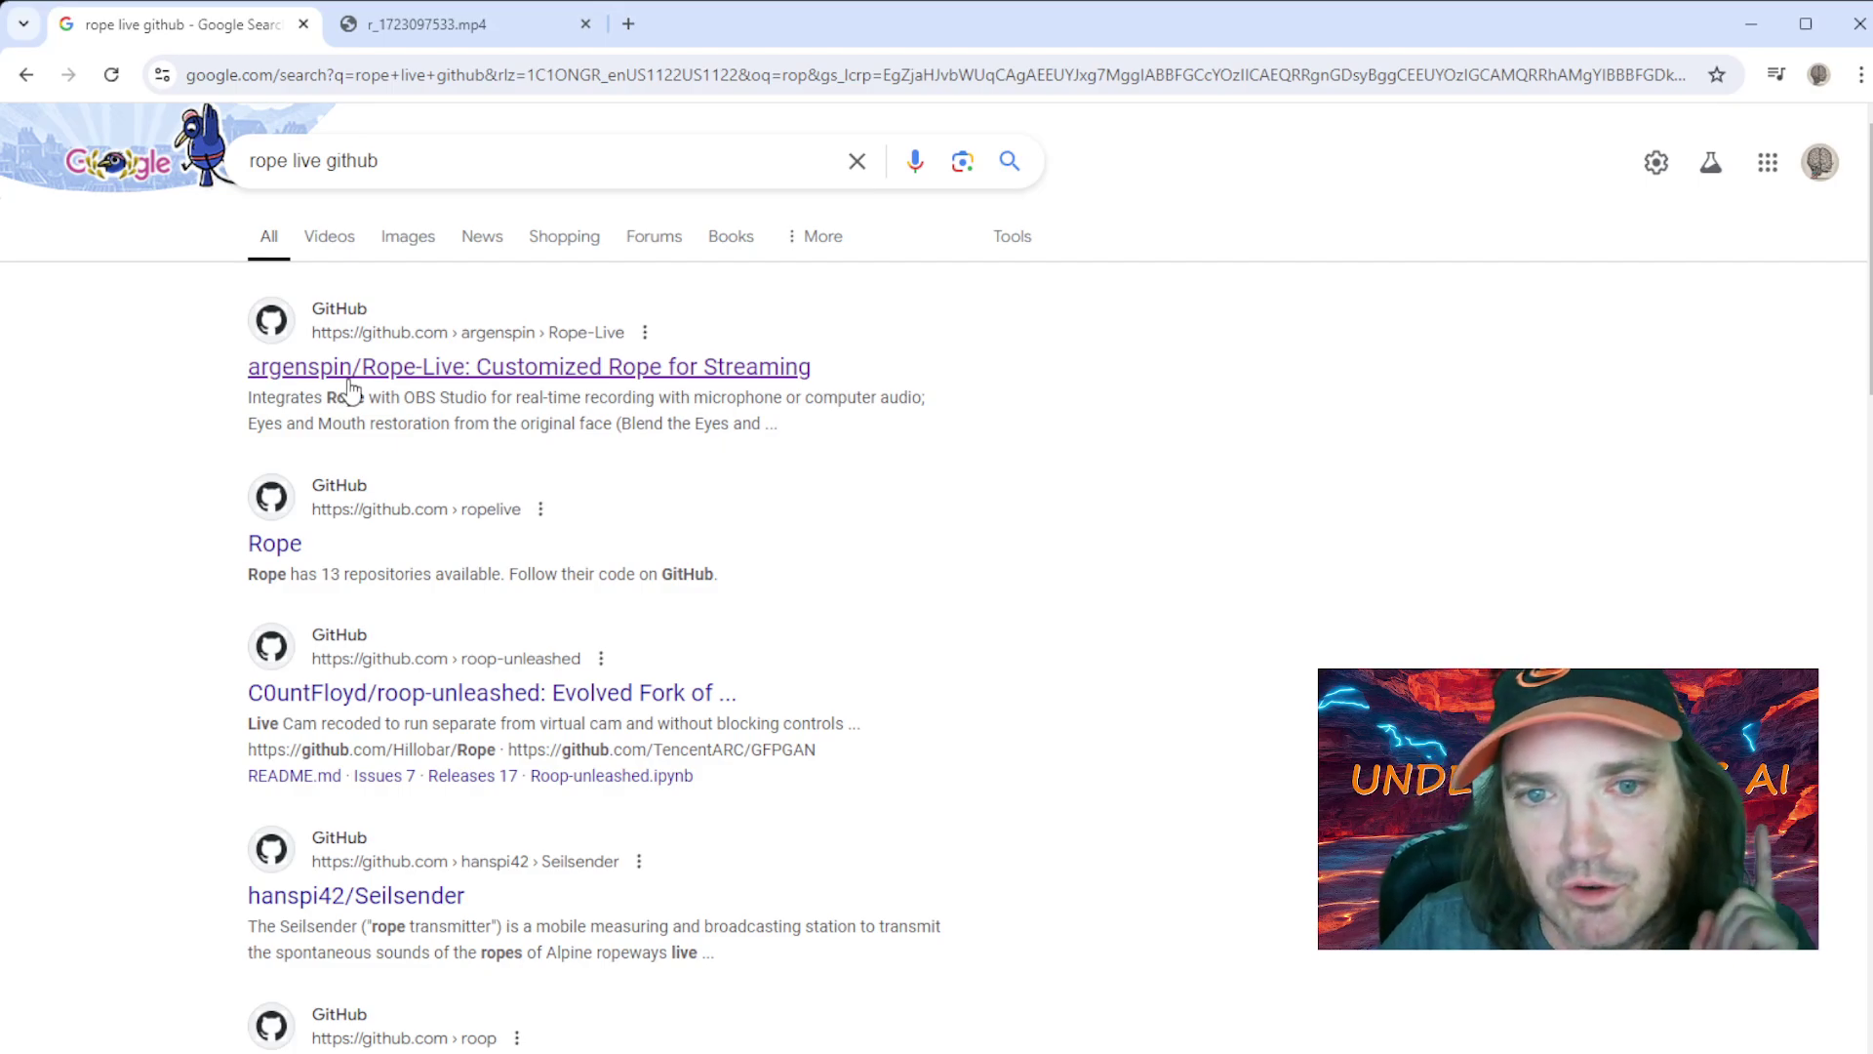
{"action": "left_click", "coordinate": [351, 371]}
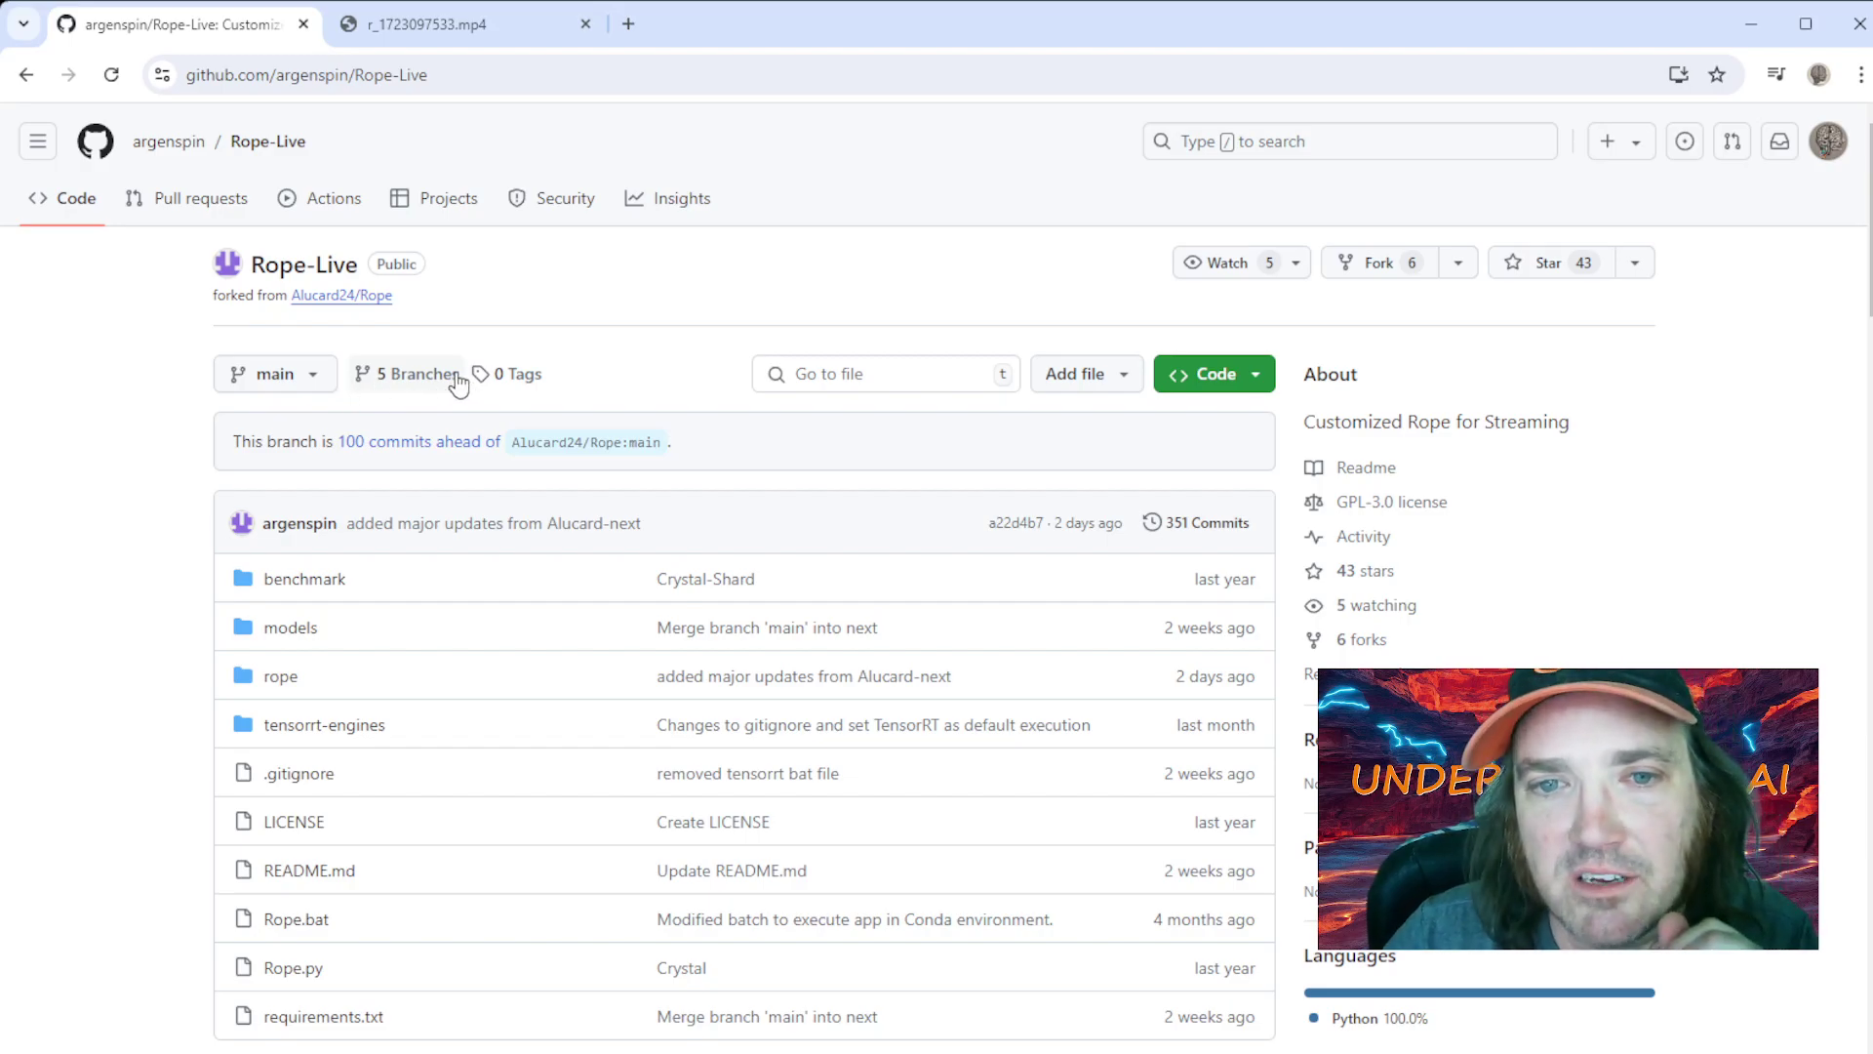
Review the Rope-Live README's requirements and installation instructions, and open its download link for the required models
{"action": "scroll", "coordinate": [457, 380], "scroll_direction": "down", "scroll_amount": 15}
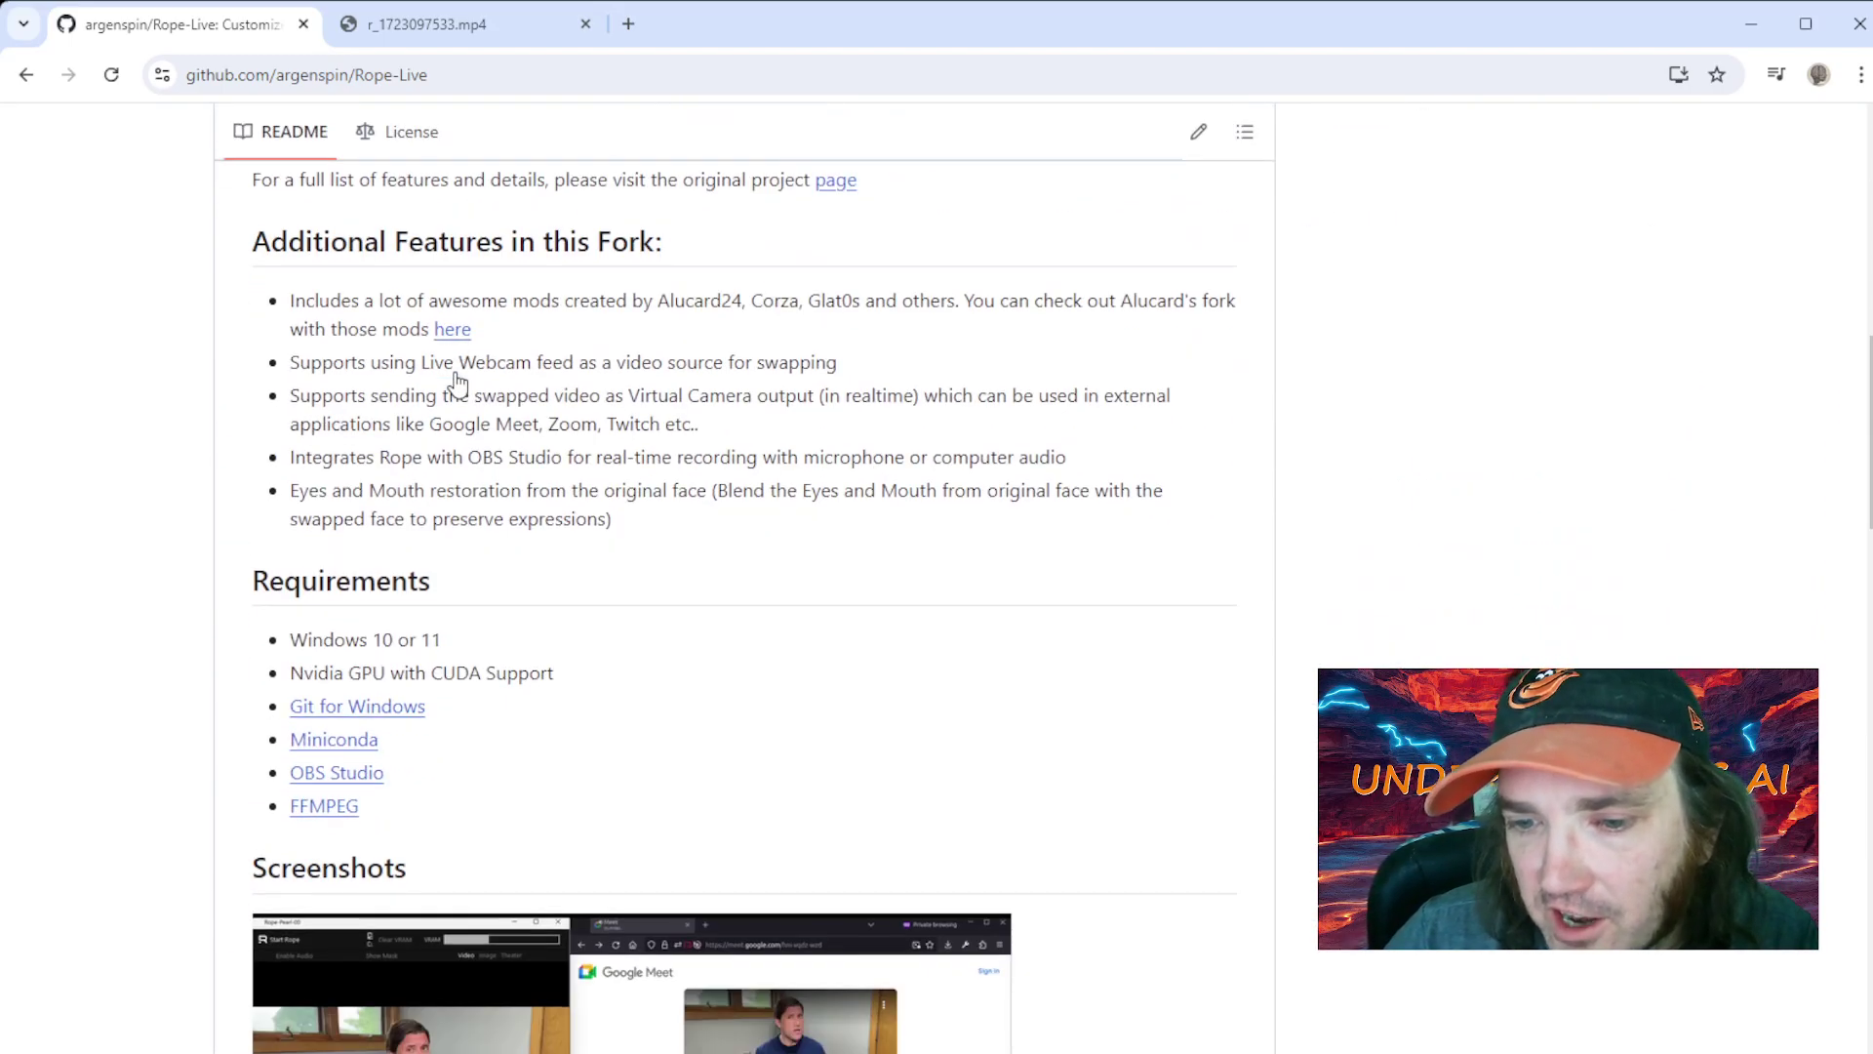
{"action": "scroll", "coordinate": [454, 375], "scroll_direction": "down", "scroll_amount": 5}
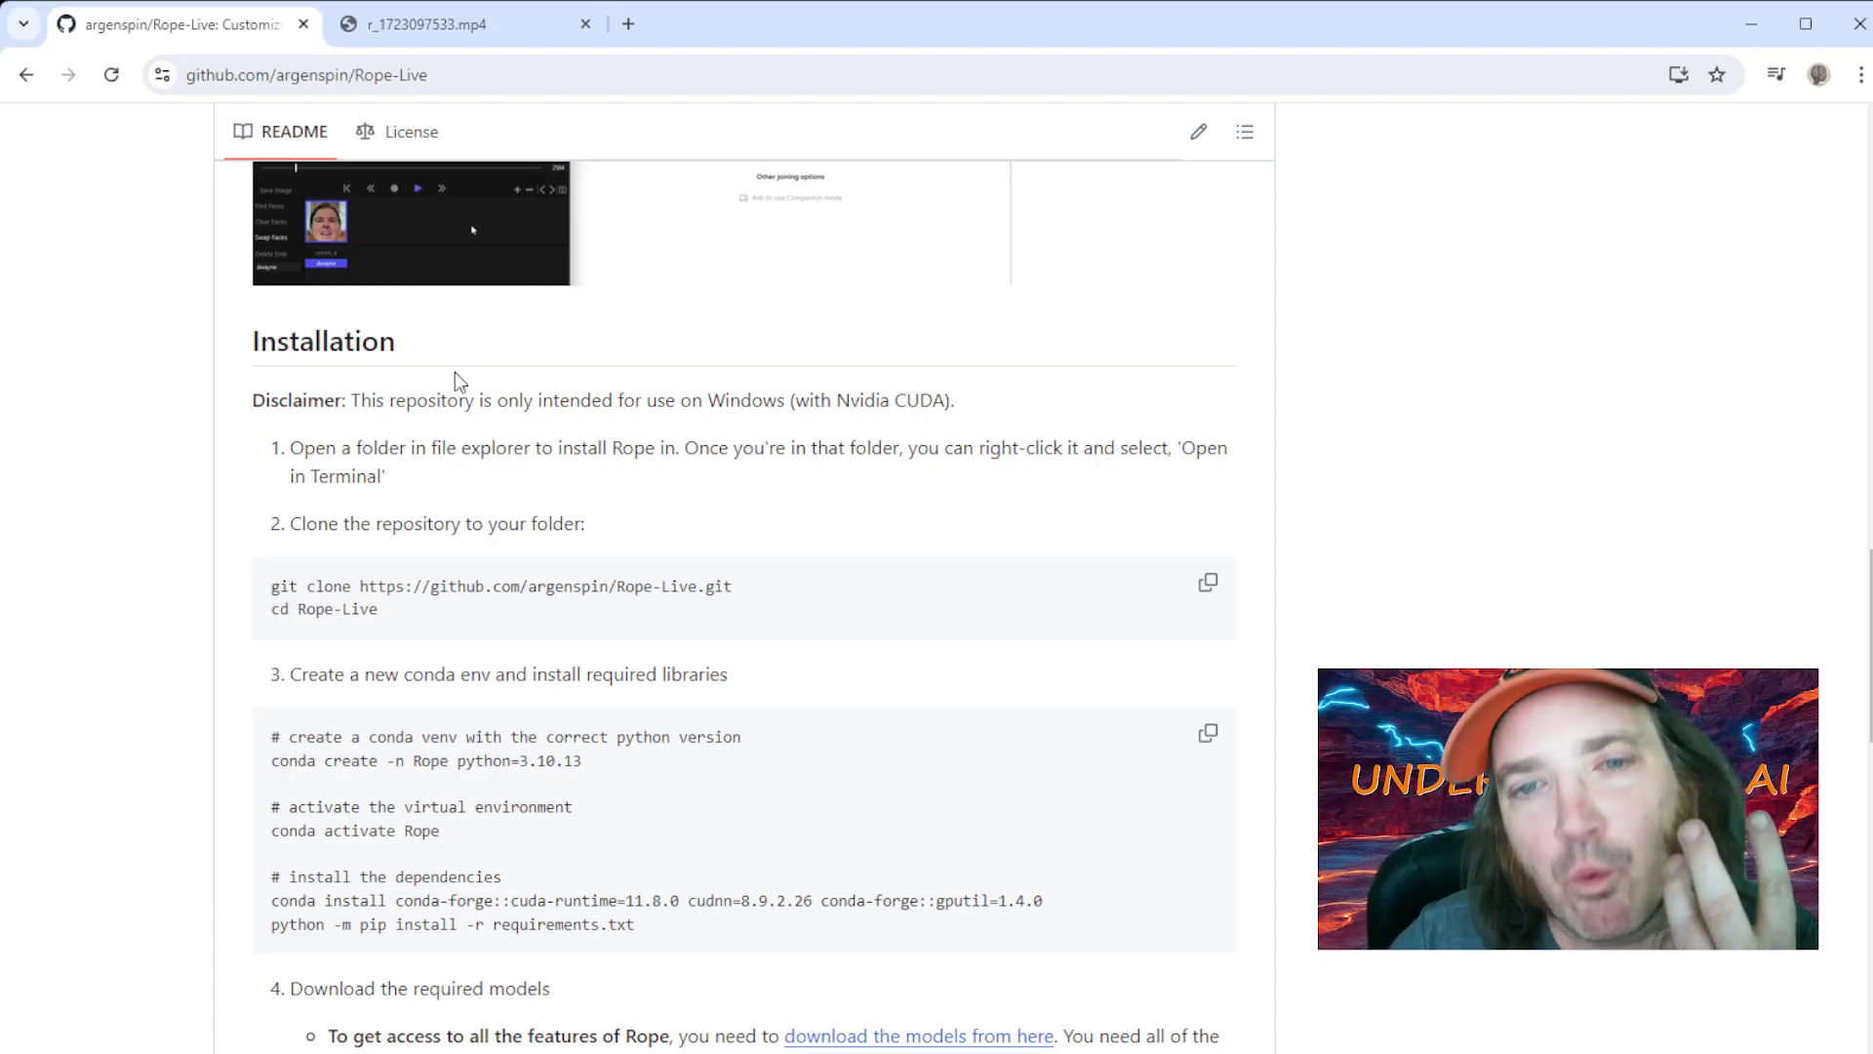
{"action": "scroll", "coordinate": [455, 372], "scroll_direction": "down", "scroll_amount": 3}
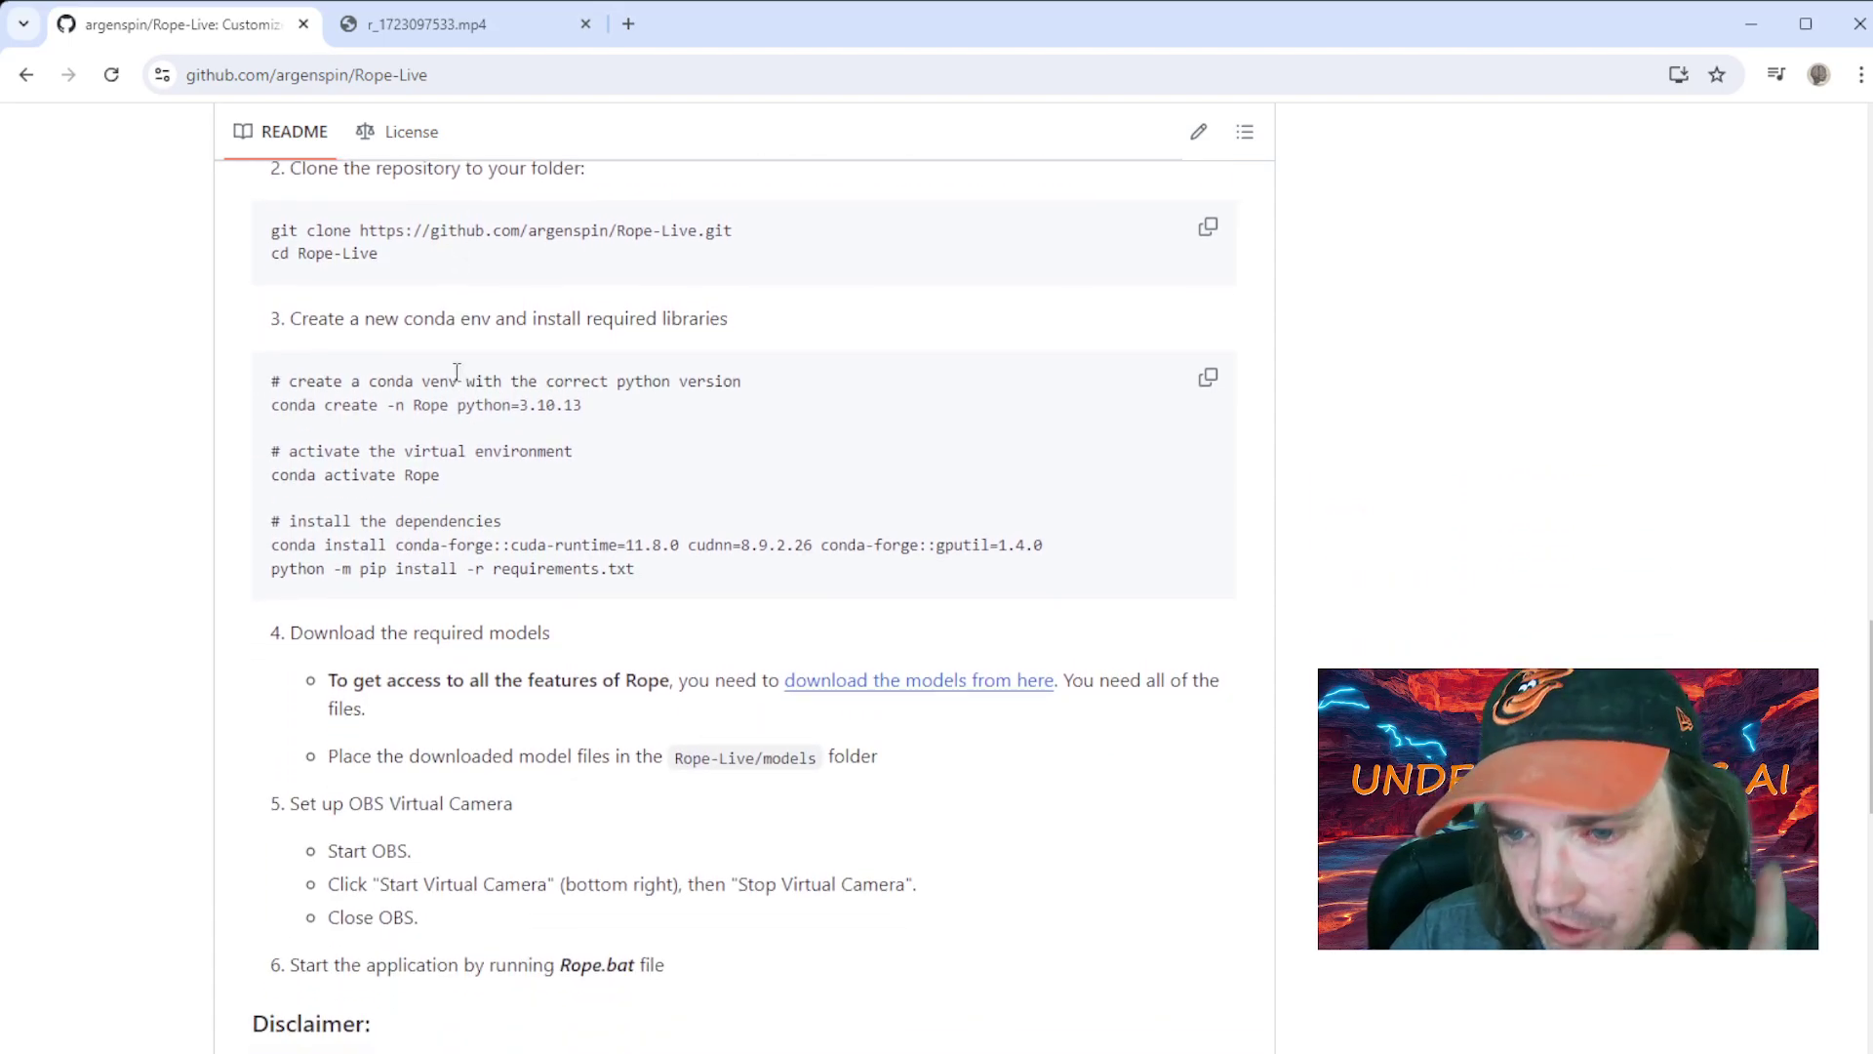
{"action": "scroll", "coordinate": [457, 372], "scroll_direction": "down", "scroll_amount": 2}
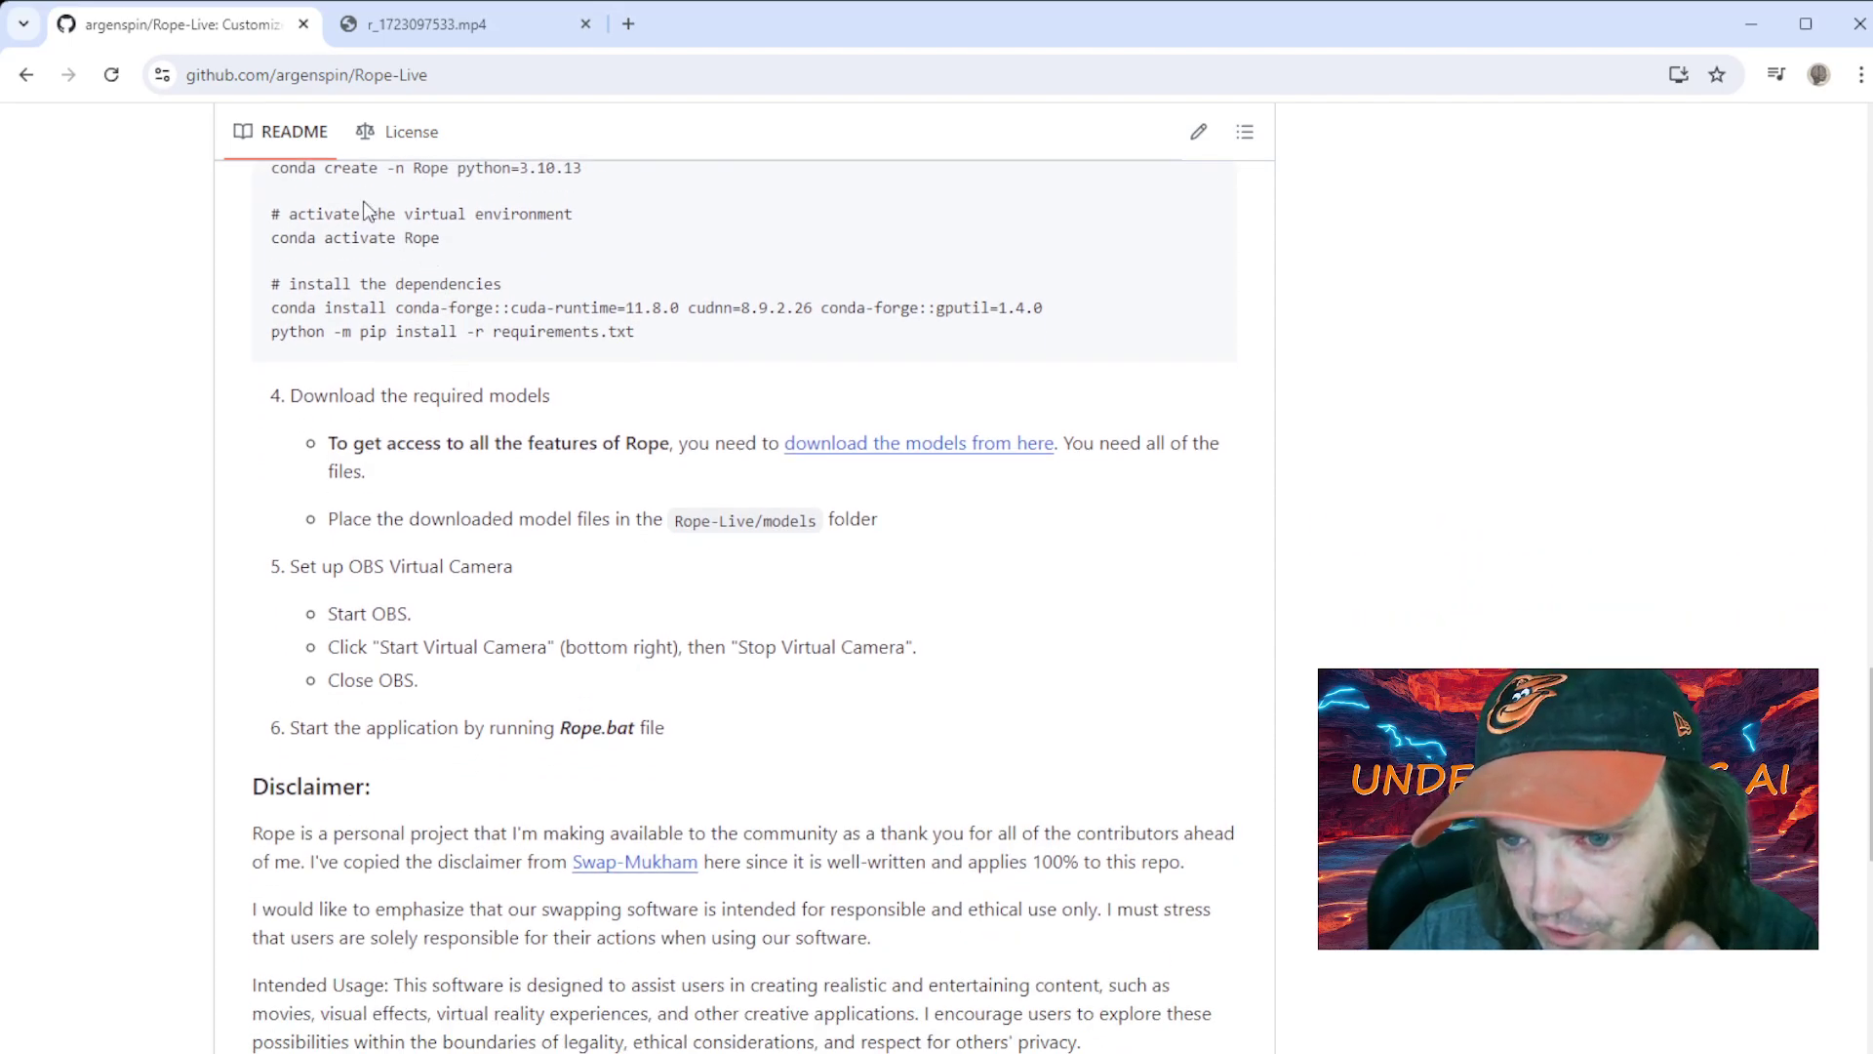
{"action": "scroll", "coordinate": [353, 292], "scroll_direction": "down", "scroll_amount": 4}
{"action": "scroll", "coordinate": [351, 302], "scroll_direction": "down", "scroll_amount": 5}
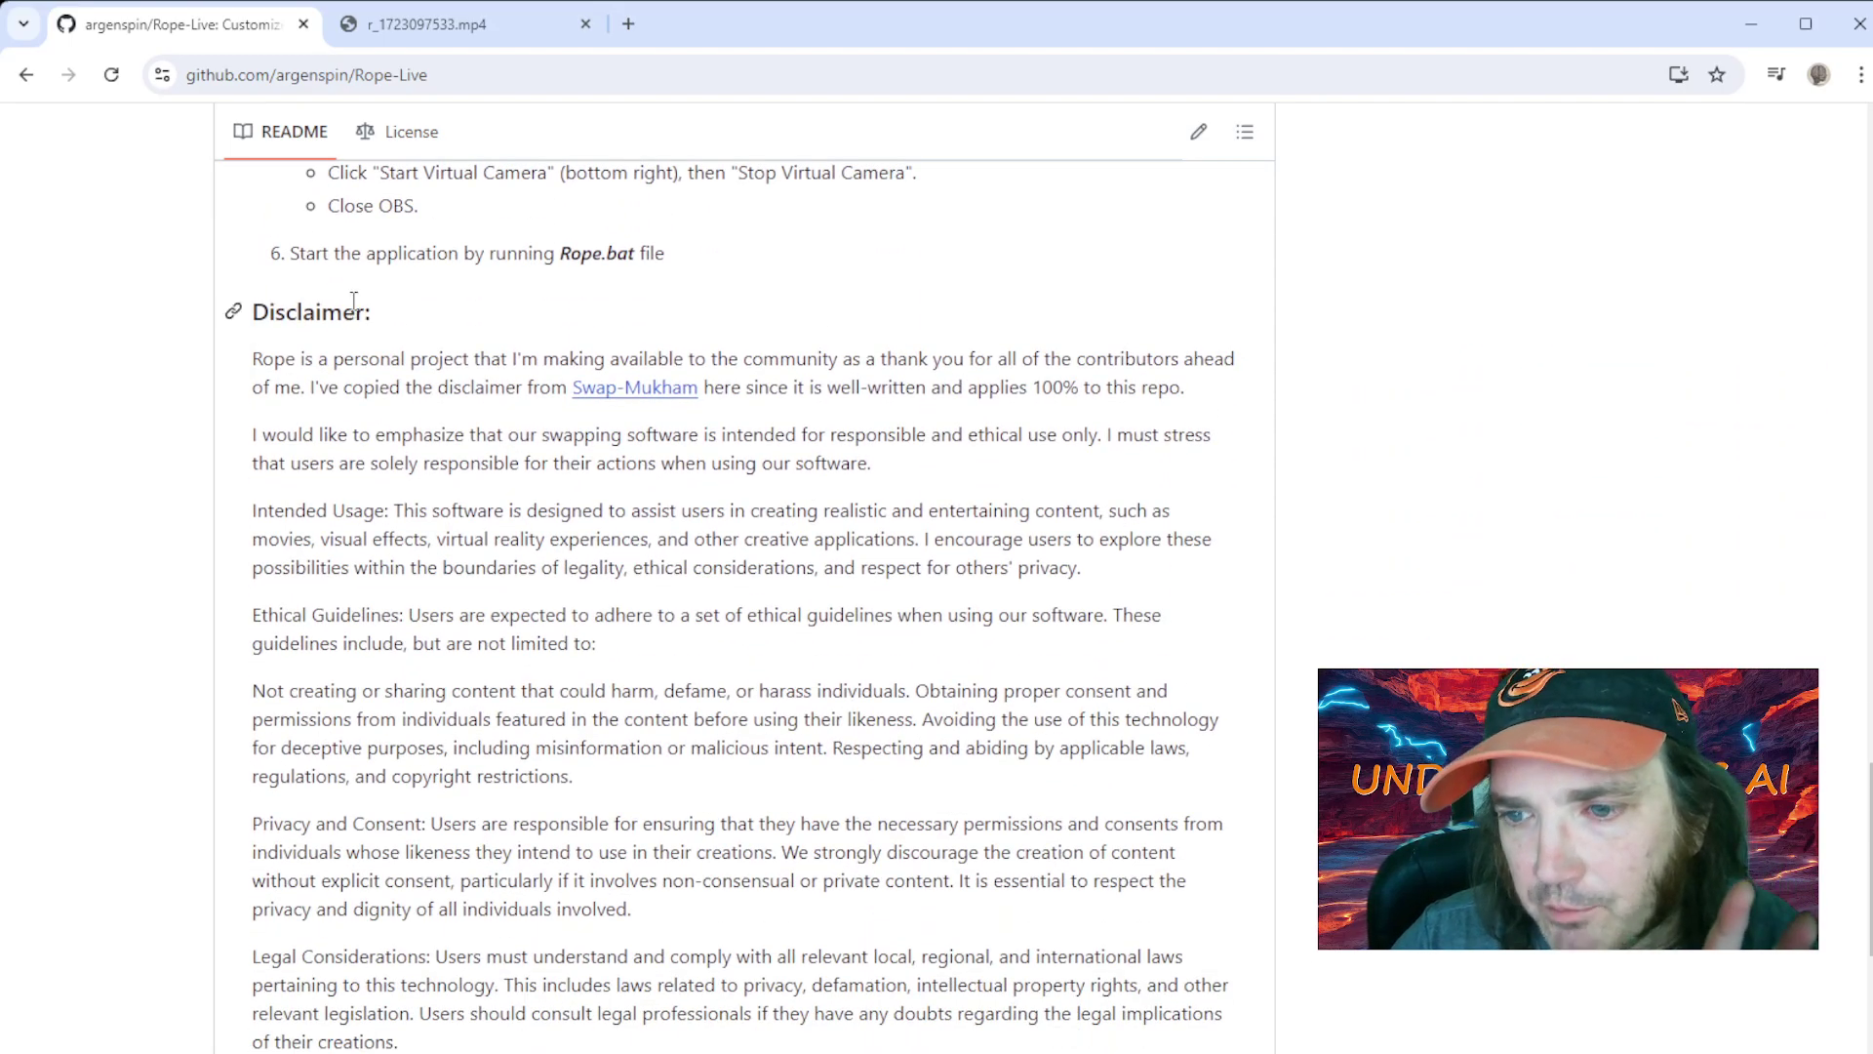
{"action": "scroll", "coordinate": [573, 404], "scroll_direction": "up", "scroll_amount": 7}
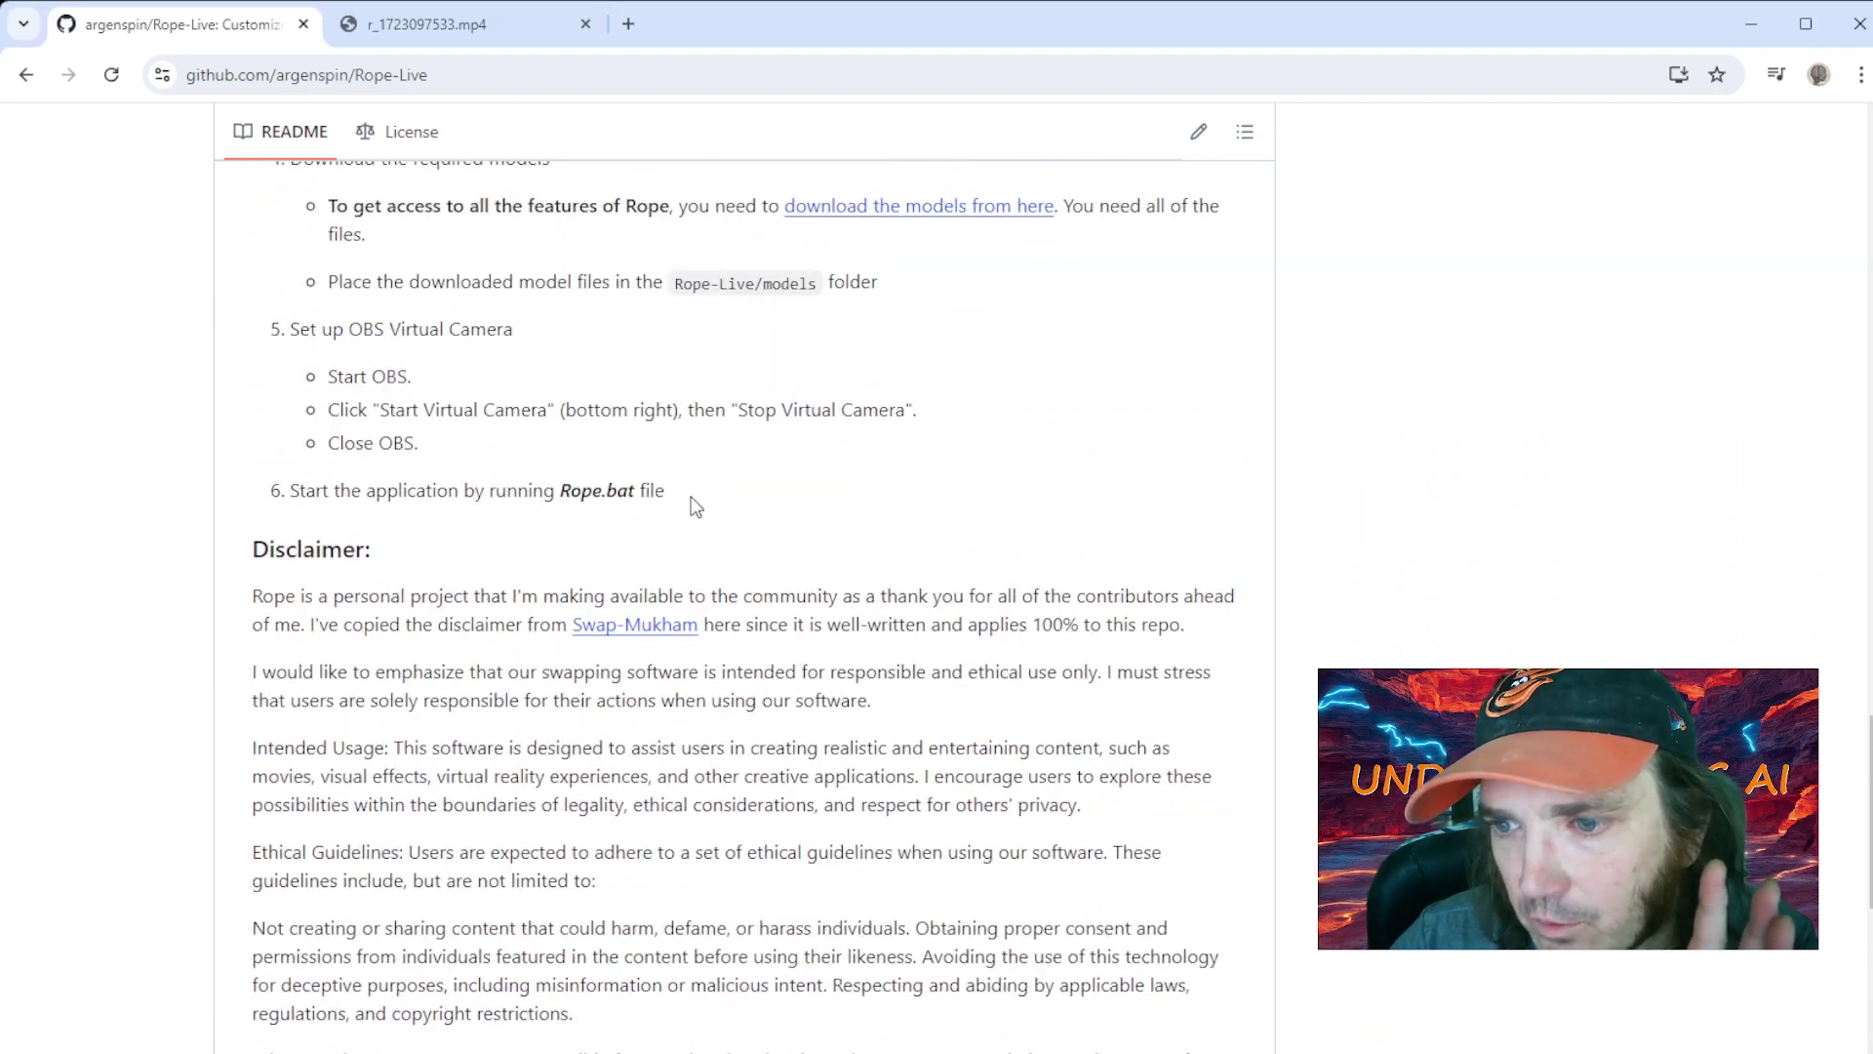
{"action": "scroll", "coordinate": [710, 498], "scroll_direction": "up", "scroll_amount": 2}
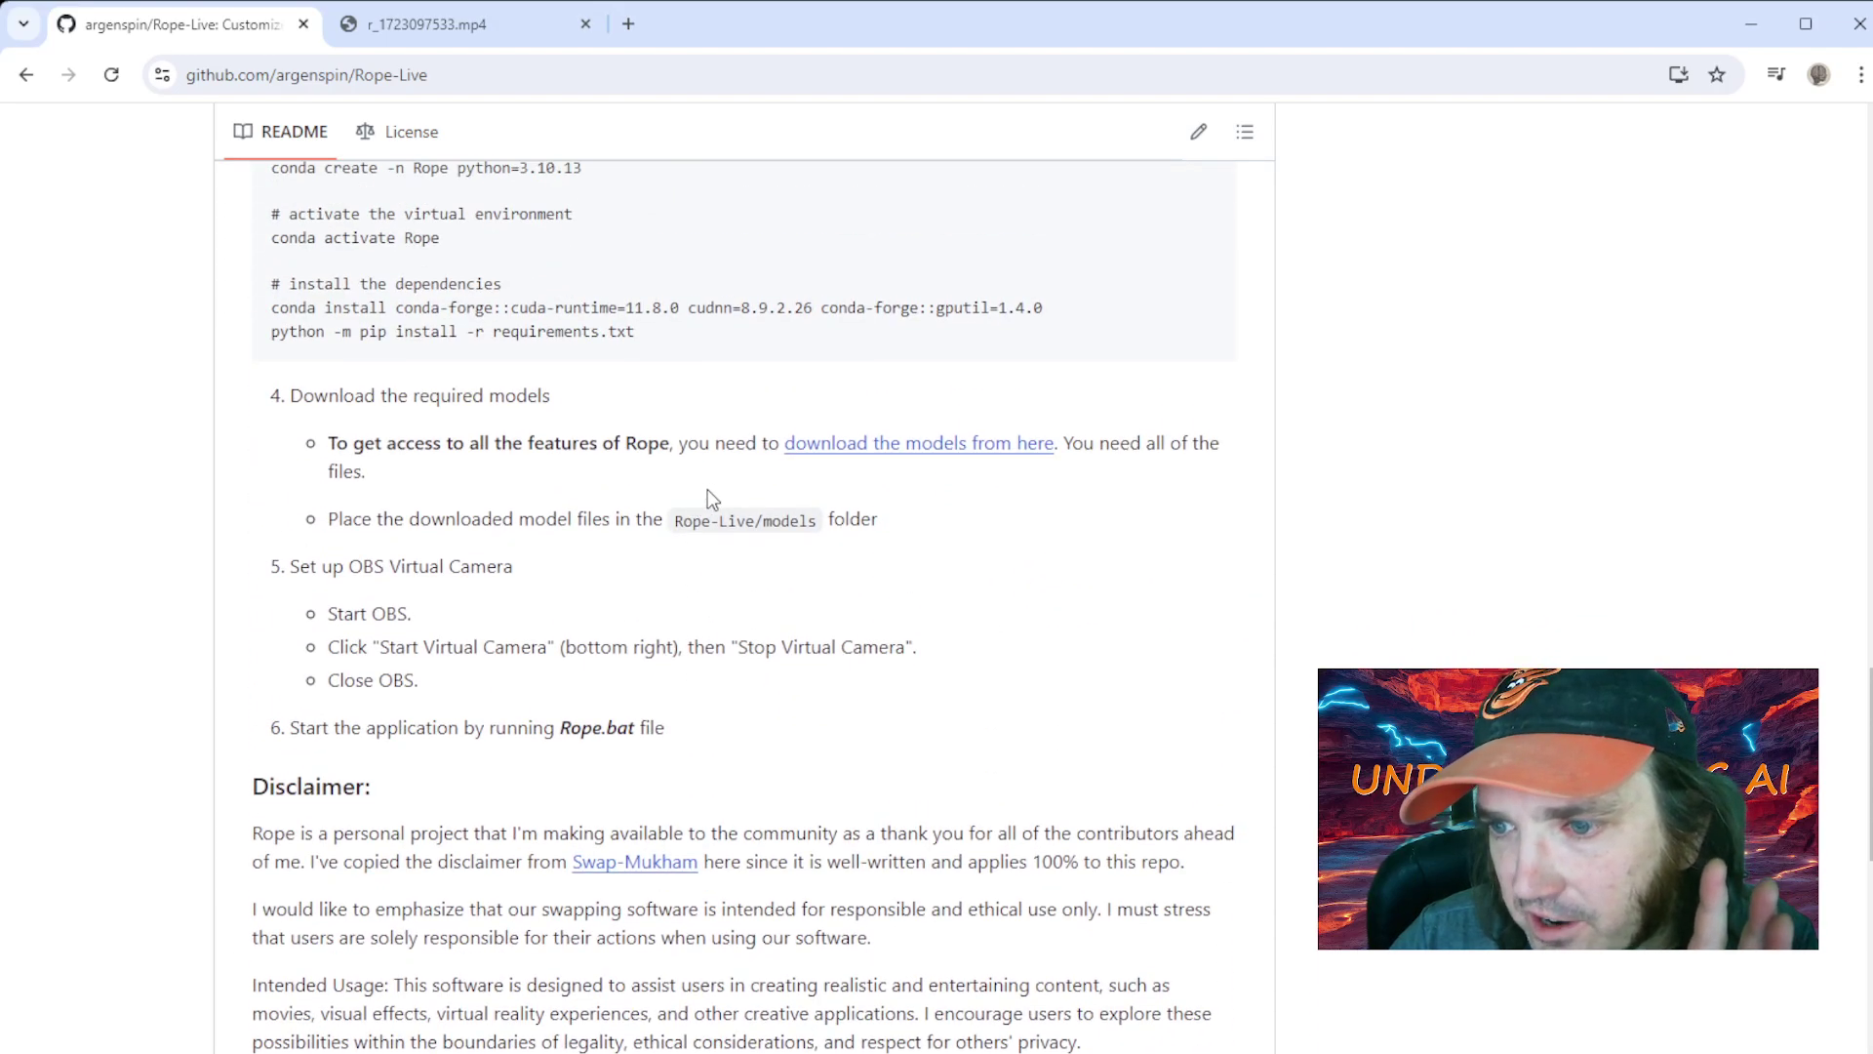
{"action": "left_click", "coordinate": [886, 447]}
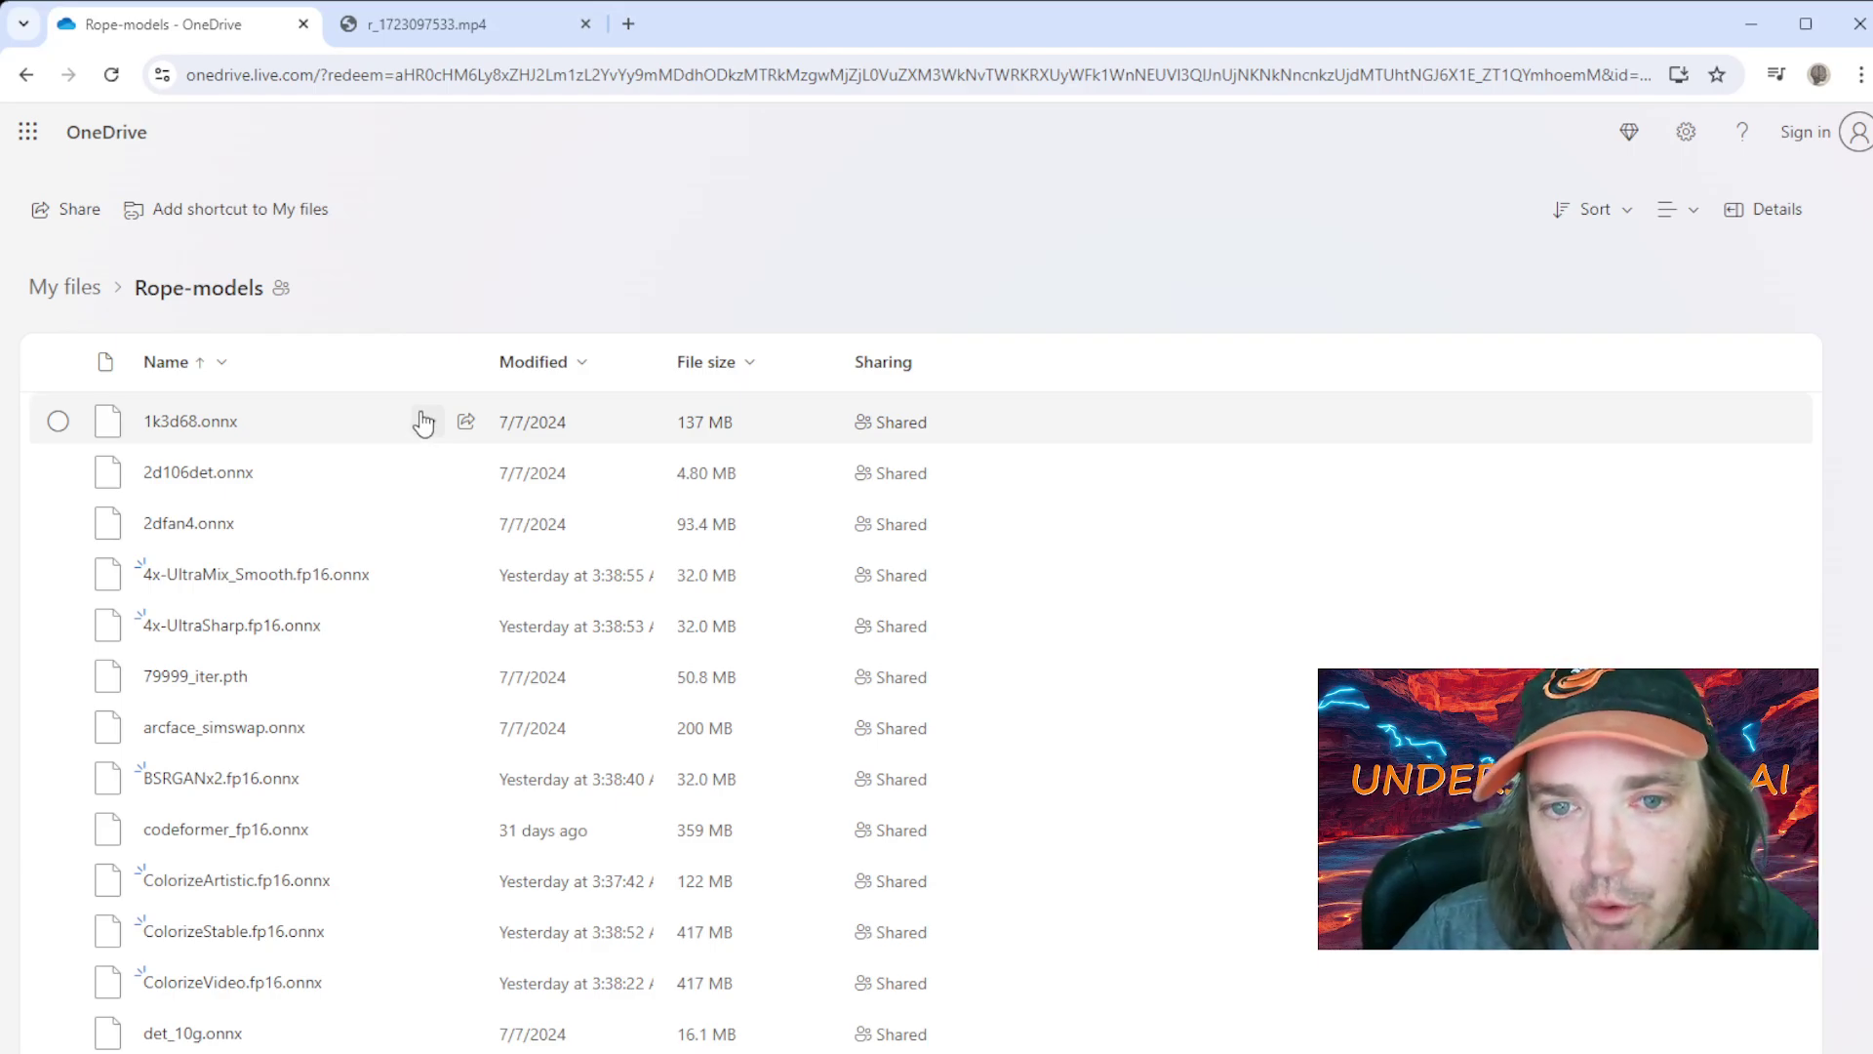
{"action": "left_click", "coordinate": [628, 24]}
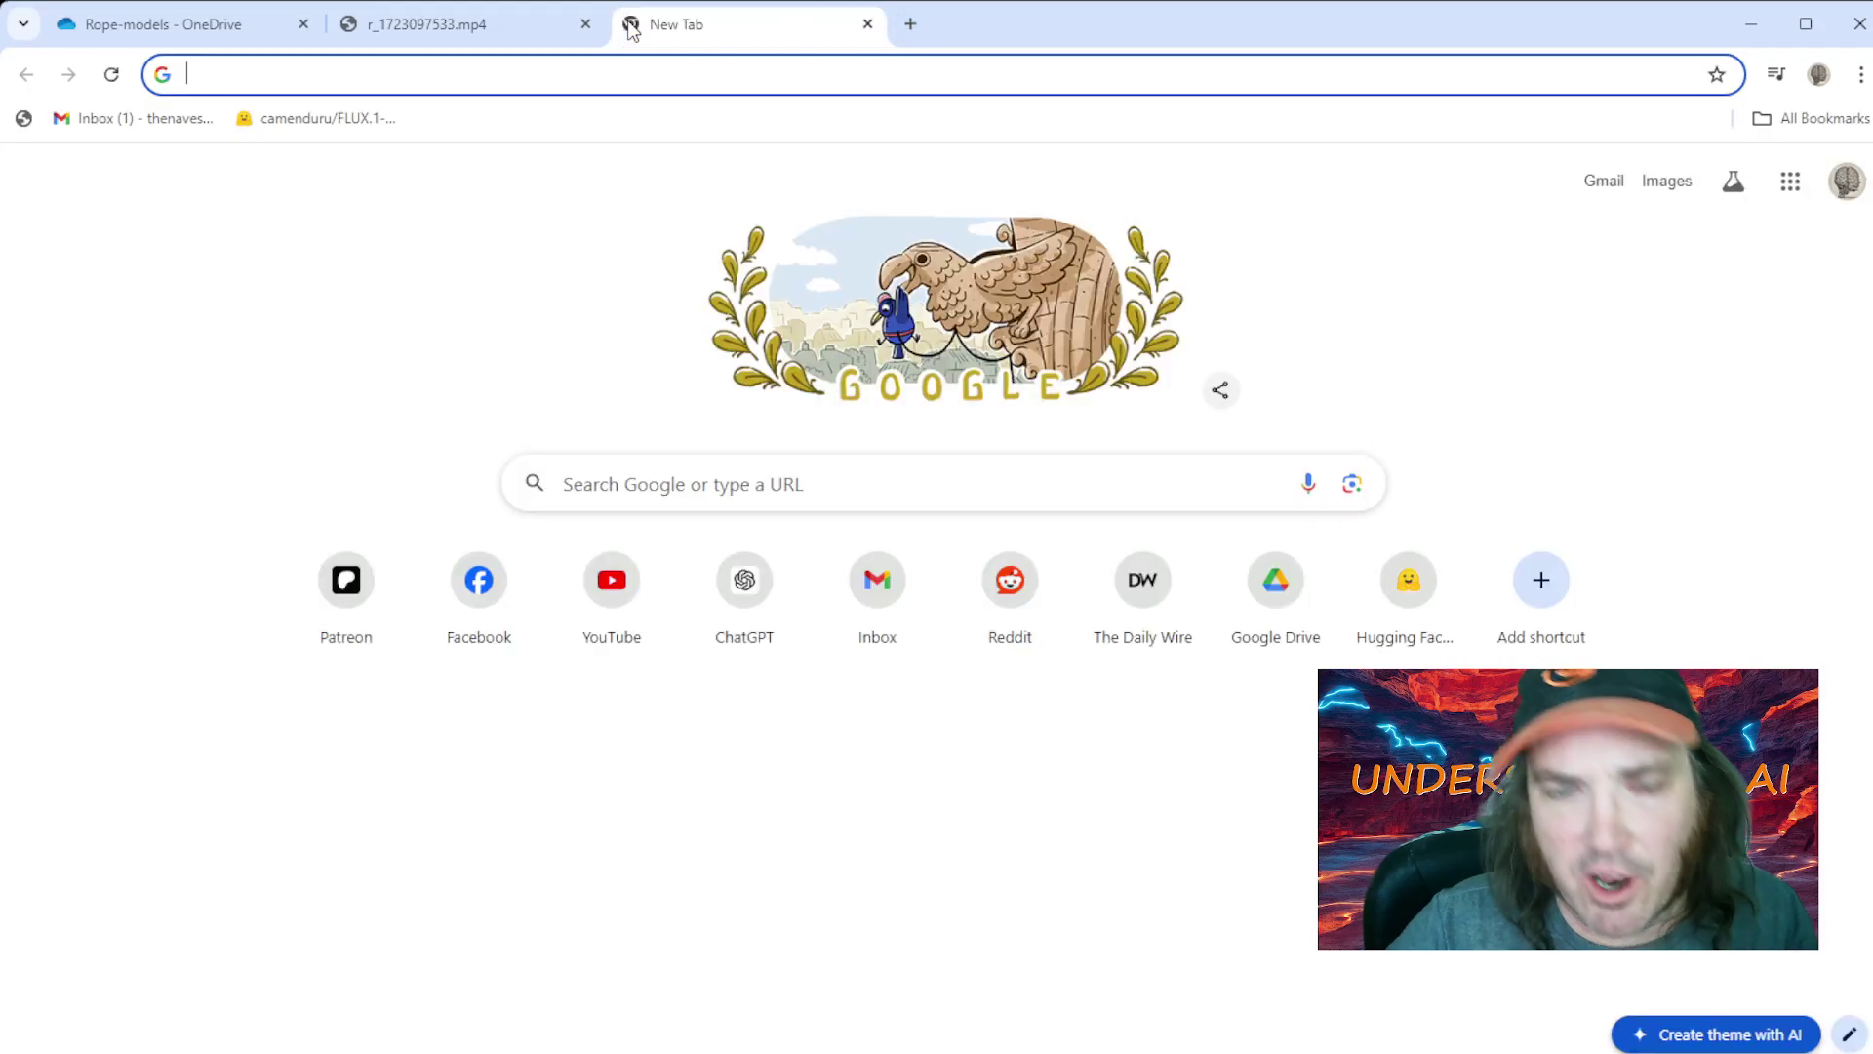
{"action": "type", "text": "www.patre"}
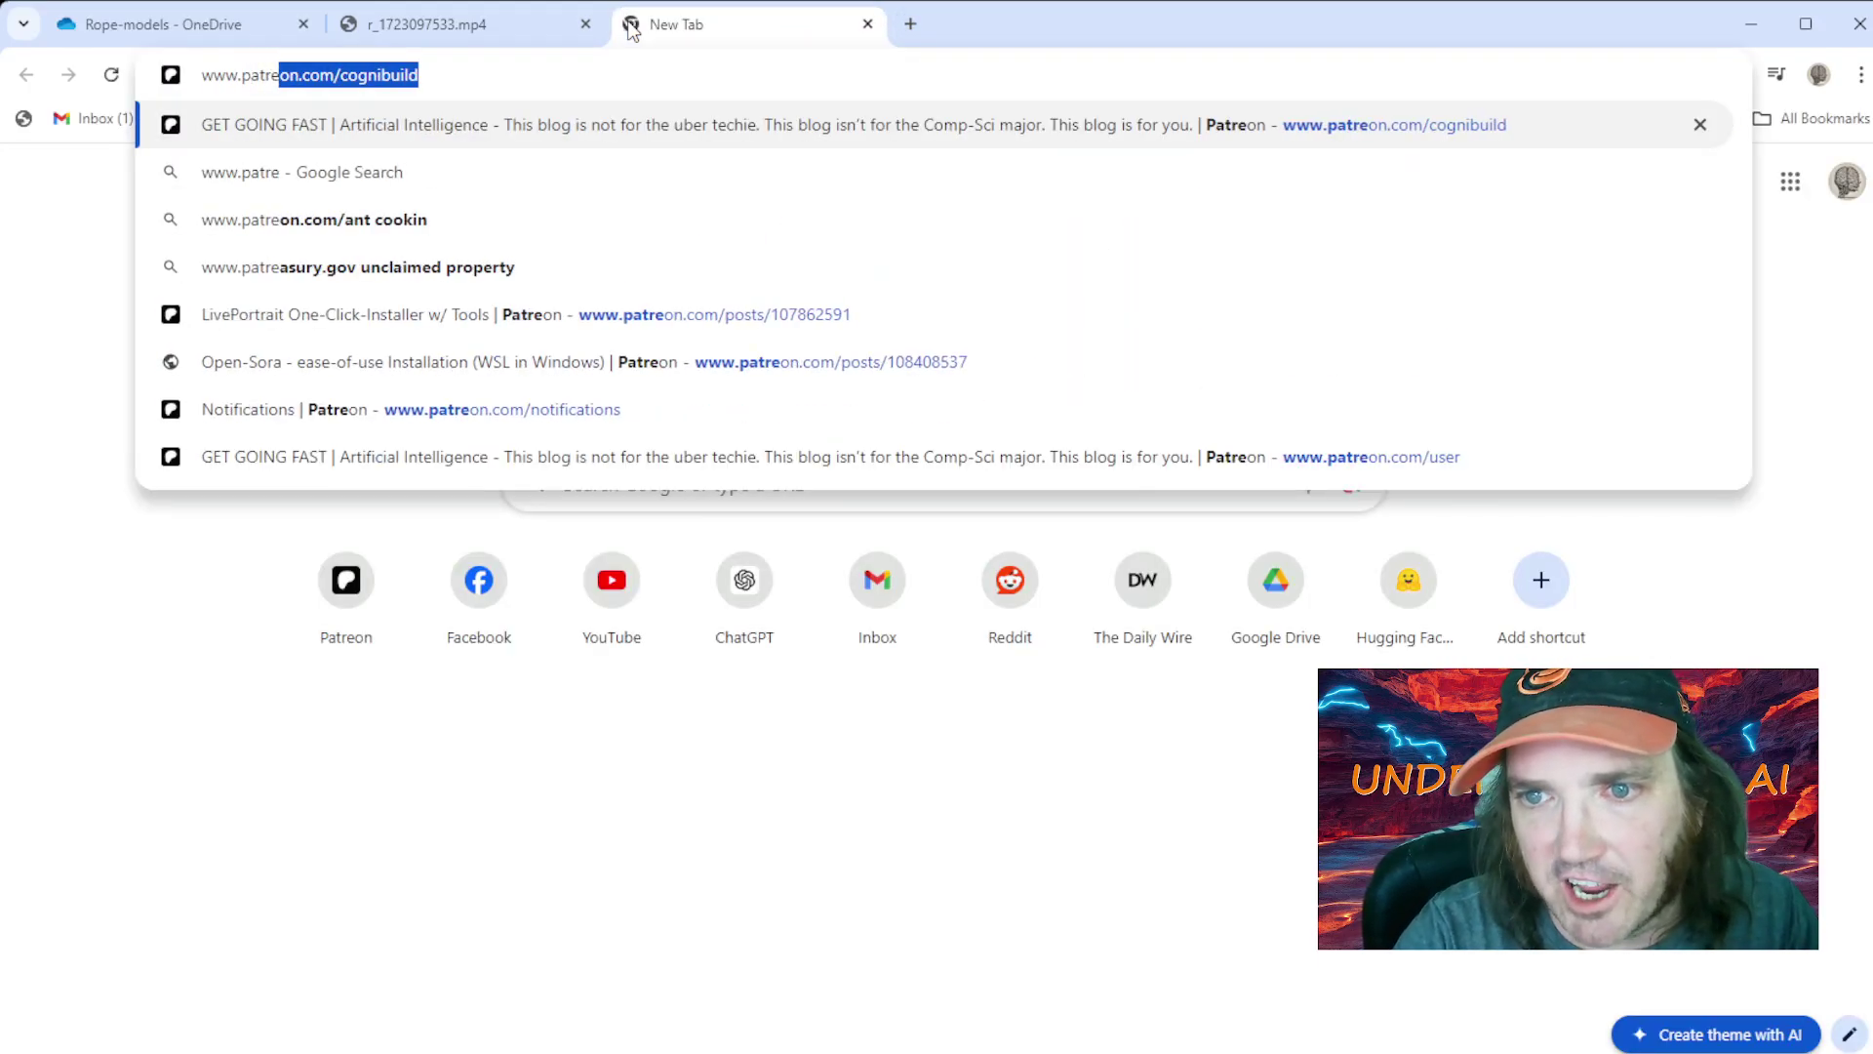
{"action": "type", "text": "on.com/cogni"}
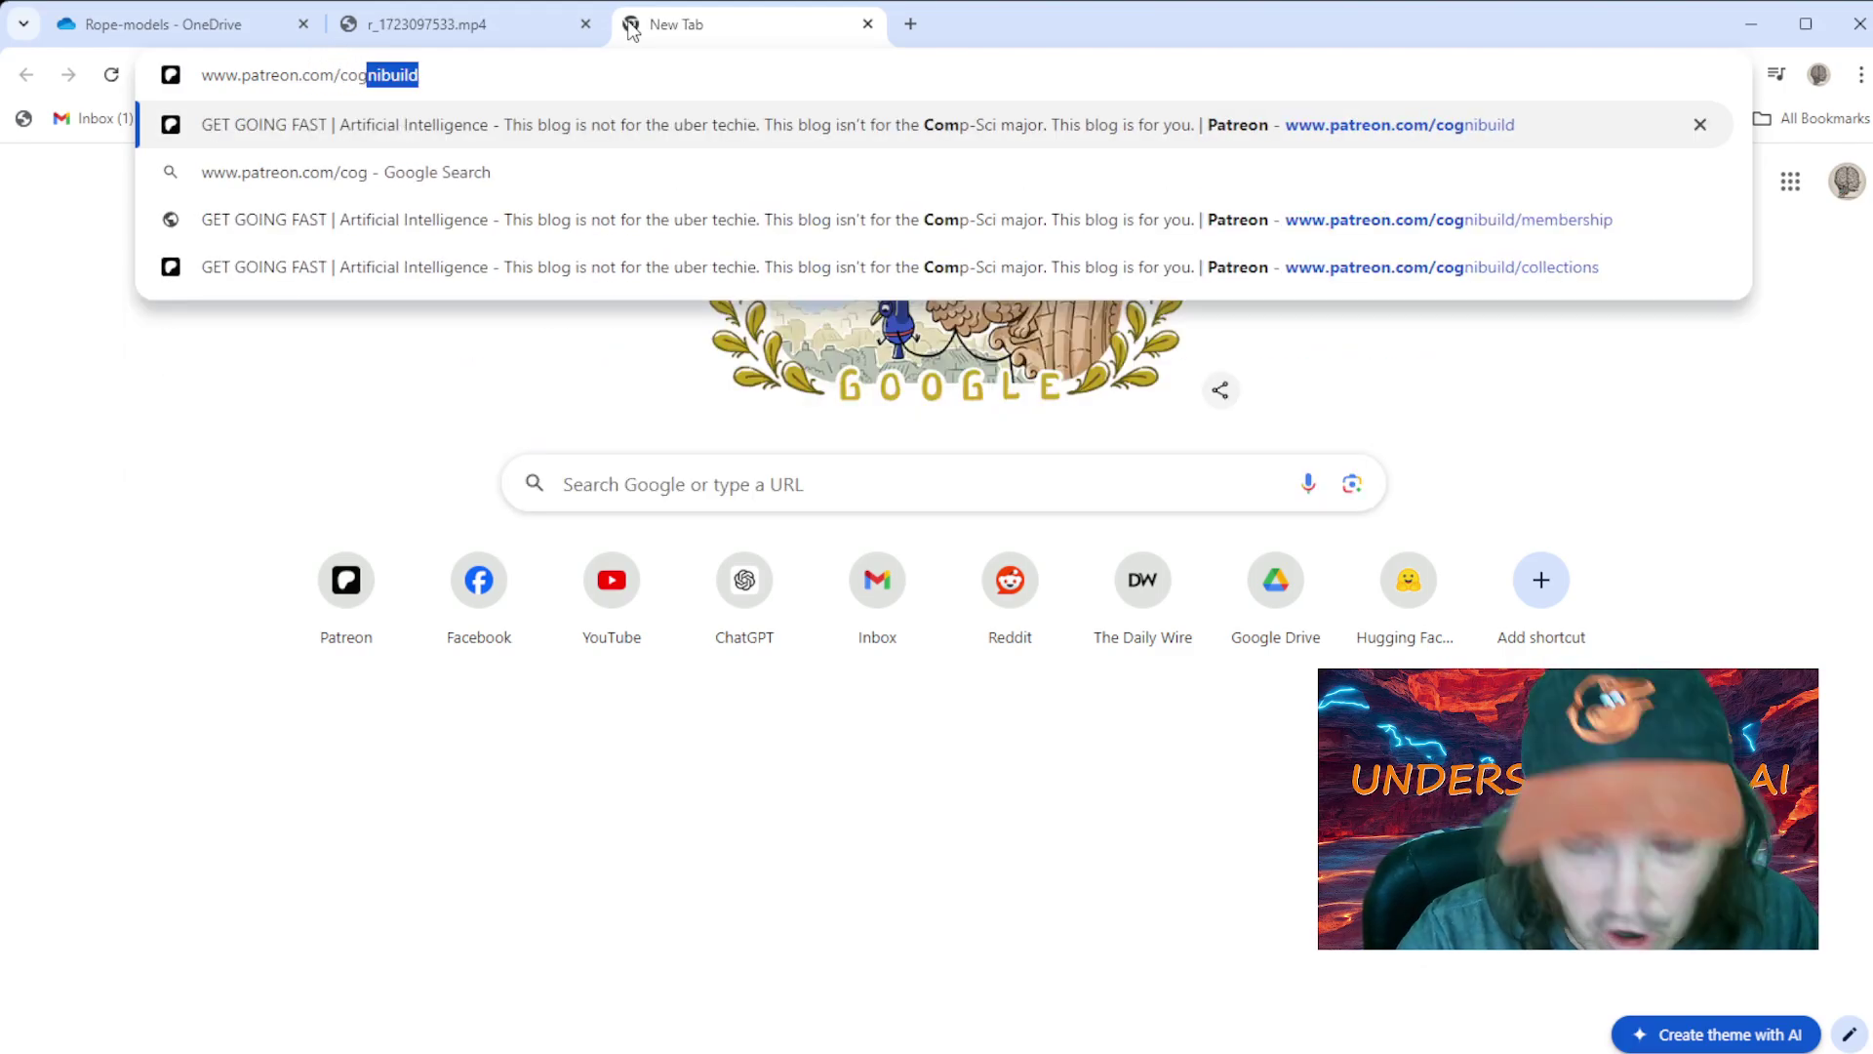
{"action": "type", "text": "build"}
{"action": "key", "text": "Return"}
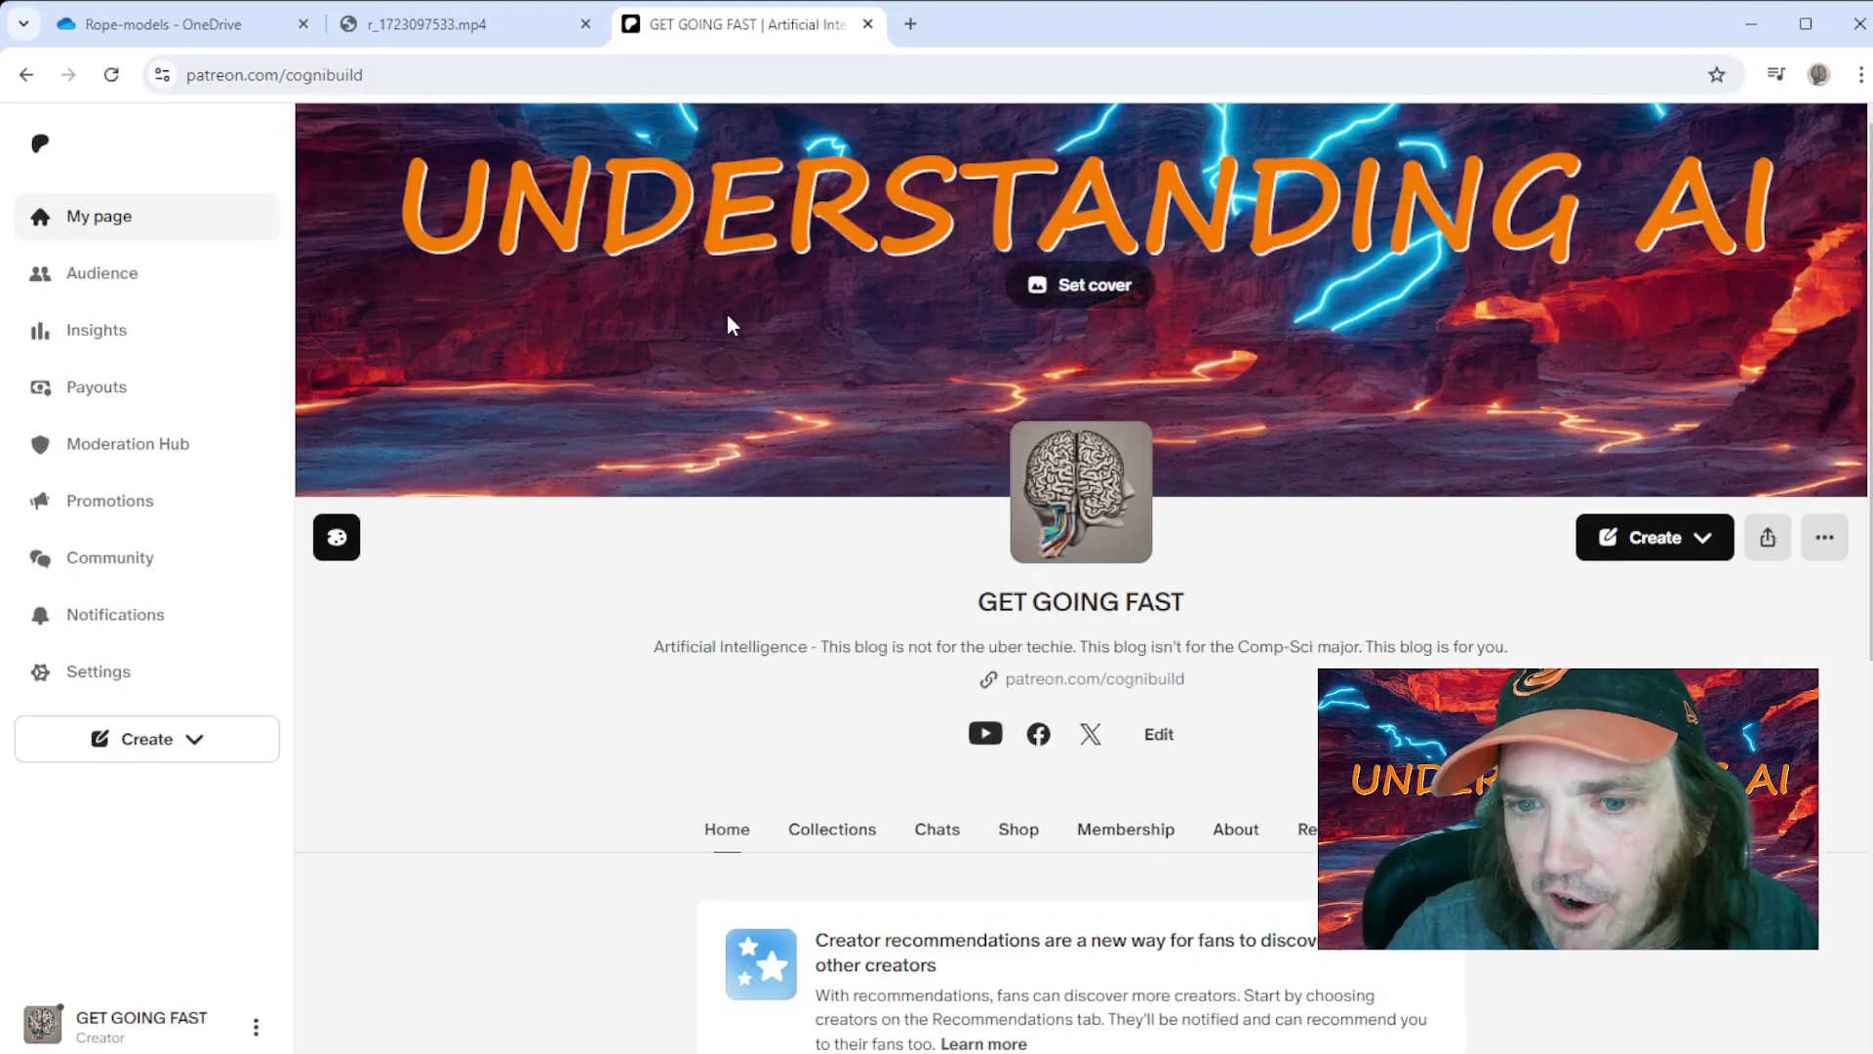
Open the Member-Exclusive Software collection on the Patreon page
{"action": "scroll", "coordinate": [727, 313], "scroll_direction": "down", "scroll_amount": 4}
{"action": "scroll", "coordinate": [728, 314], "scroll_direction": "down", "scroll_amount": 2}
{"action": "scroll", "coordinate": [728, 314], "scroll_direction": "up", "scroll_amount": 3}
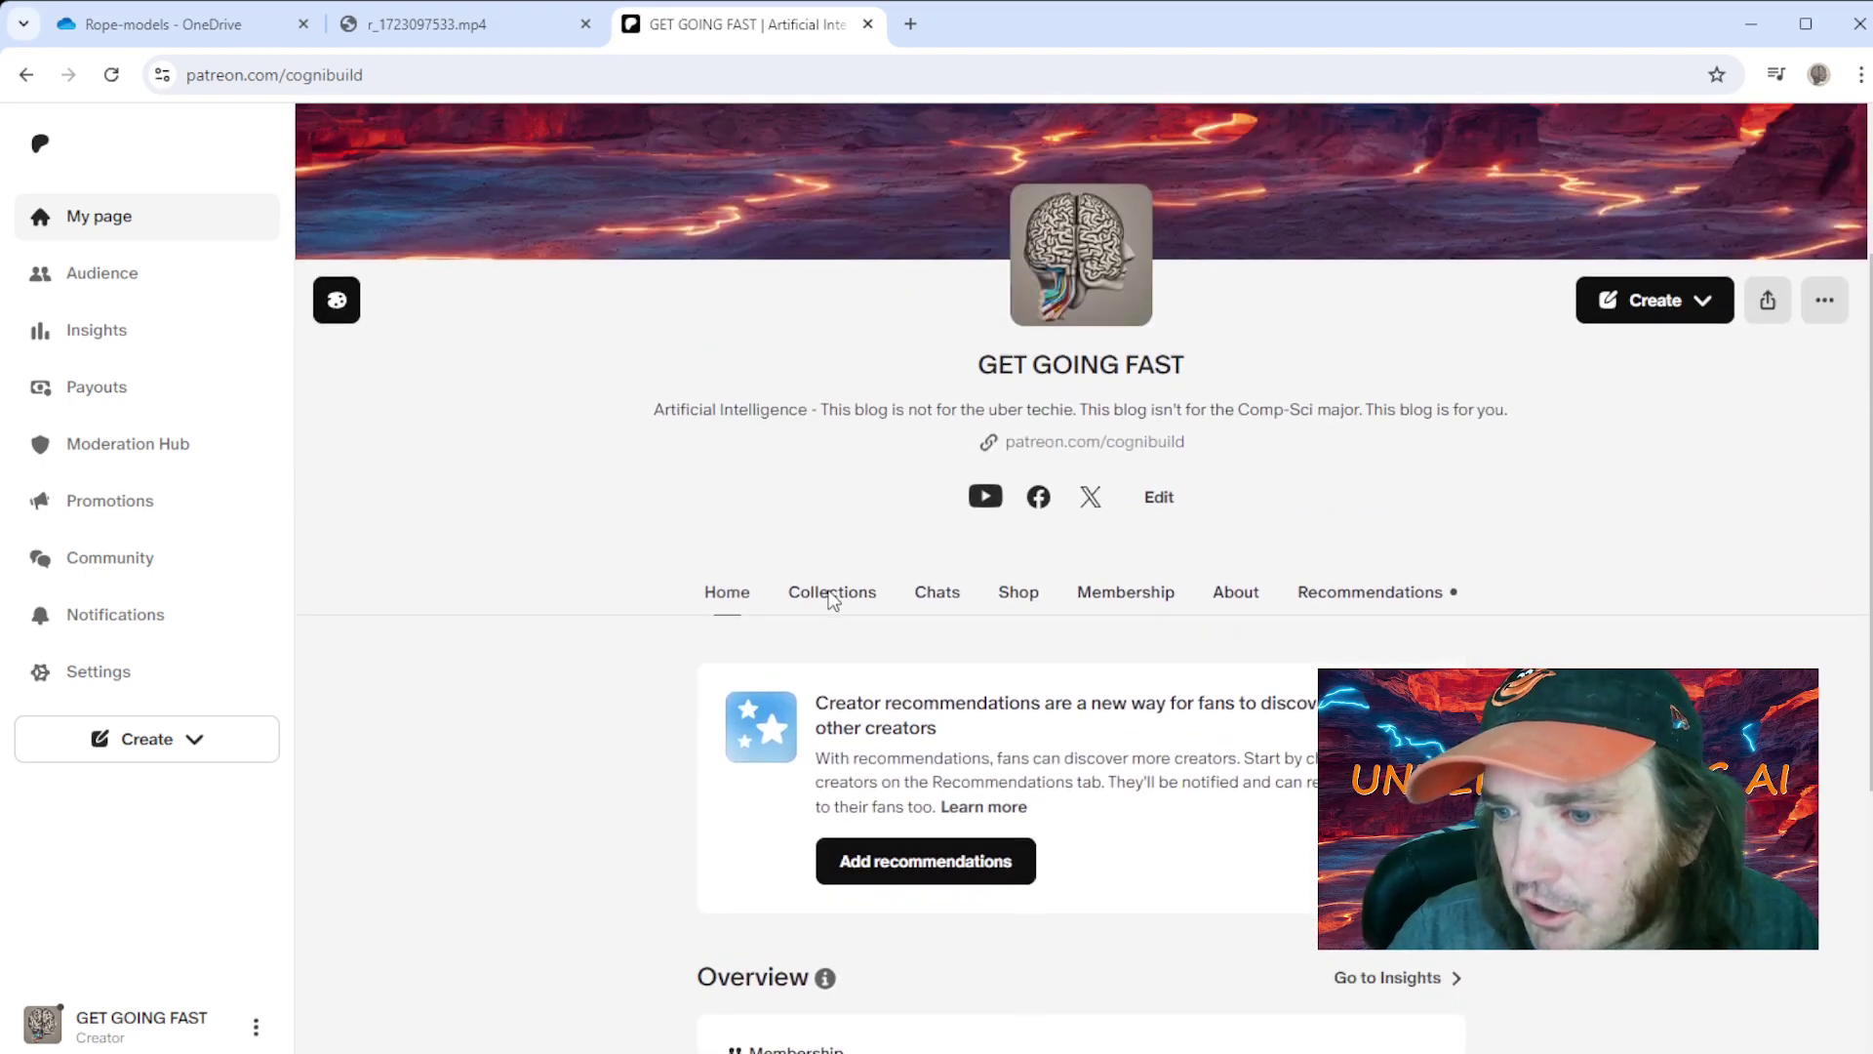
{"action": "left_click", "coordinate": [832, 592]}
{"action": "scroll", "coordinate": [836, 657], "scroll_direction": "down", "scroll_amount": 3}
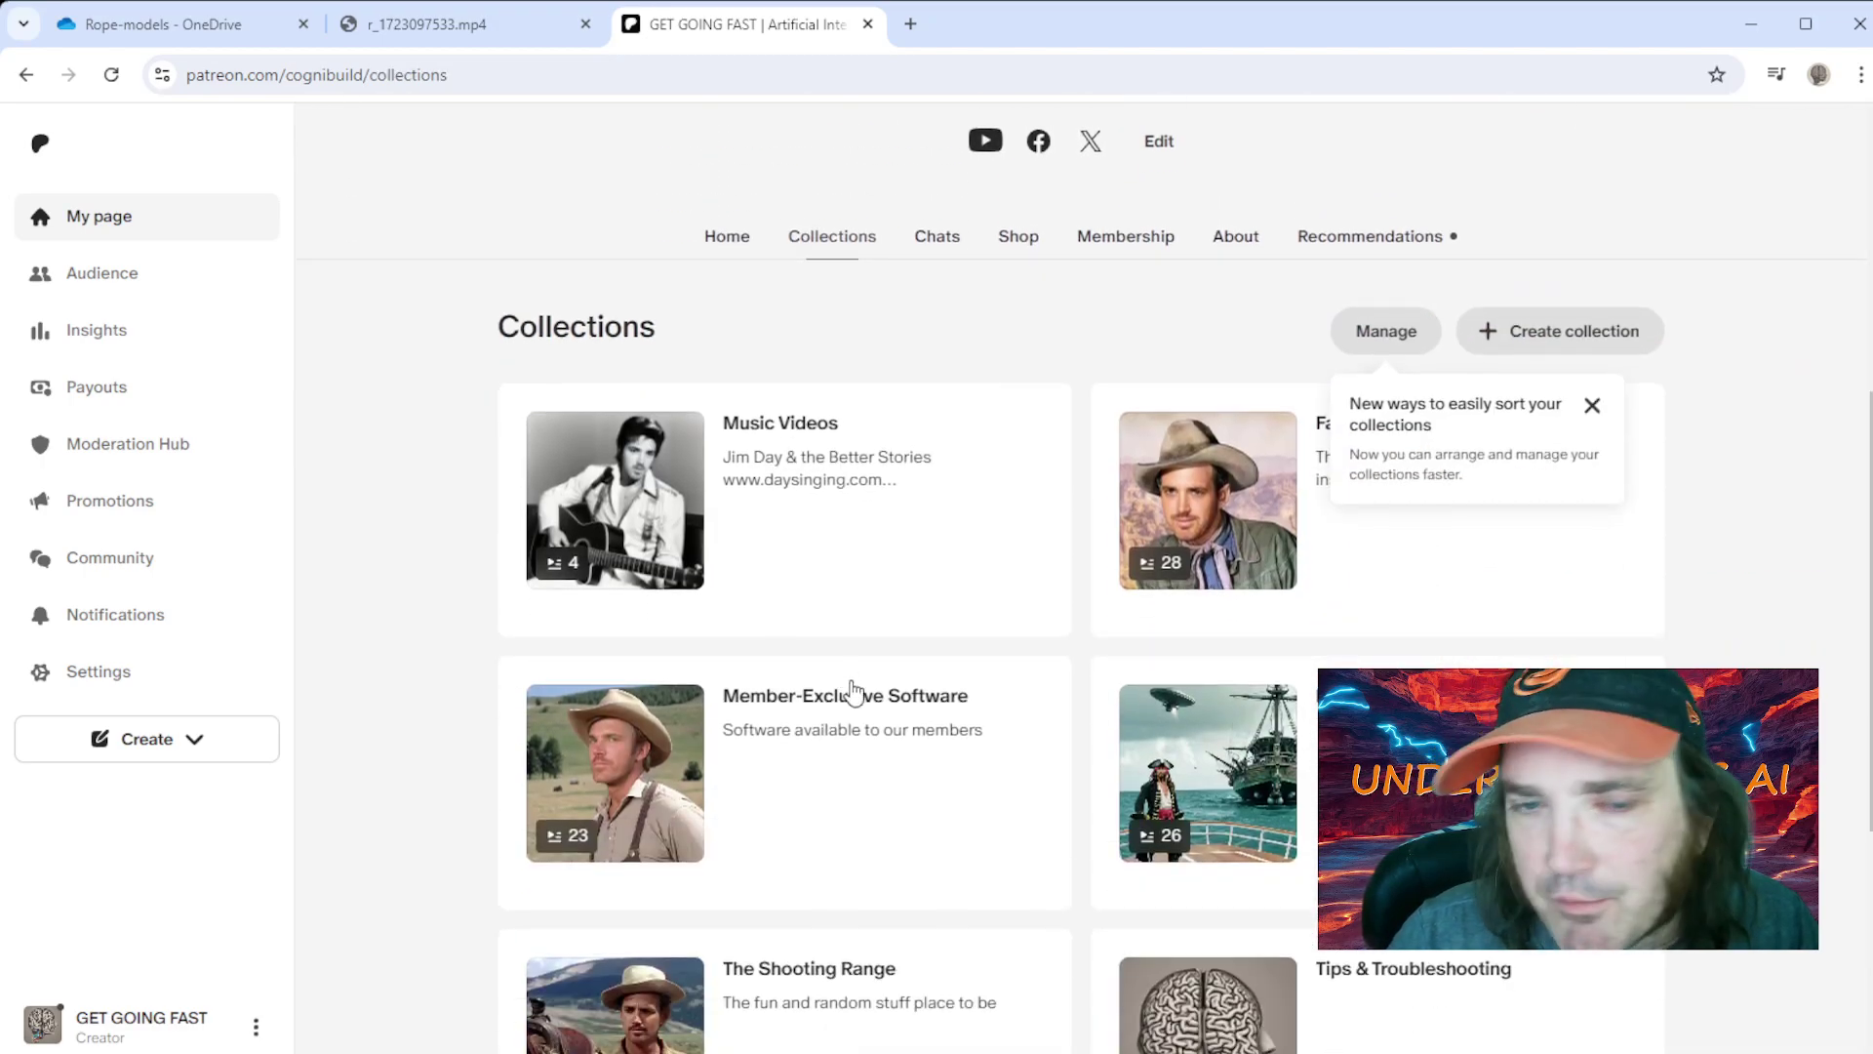
{"action": "left_click", "coordinate": [851, 686]}
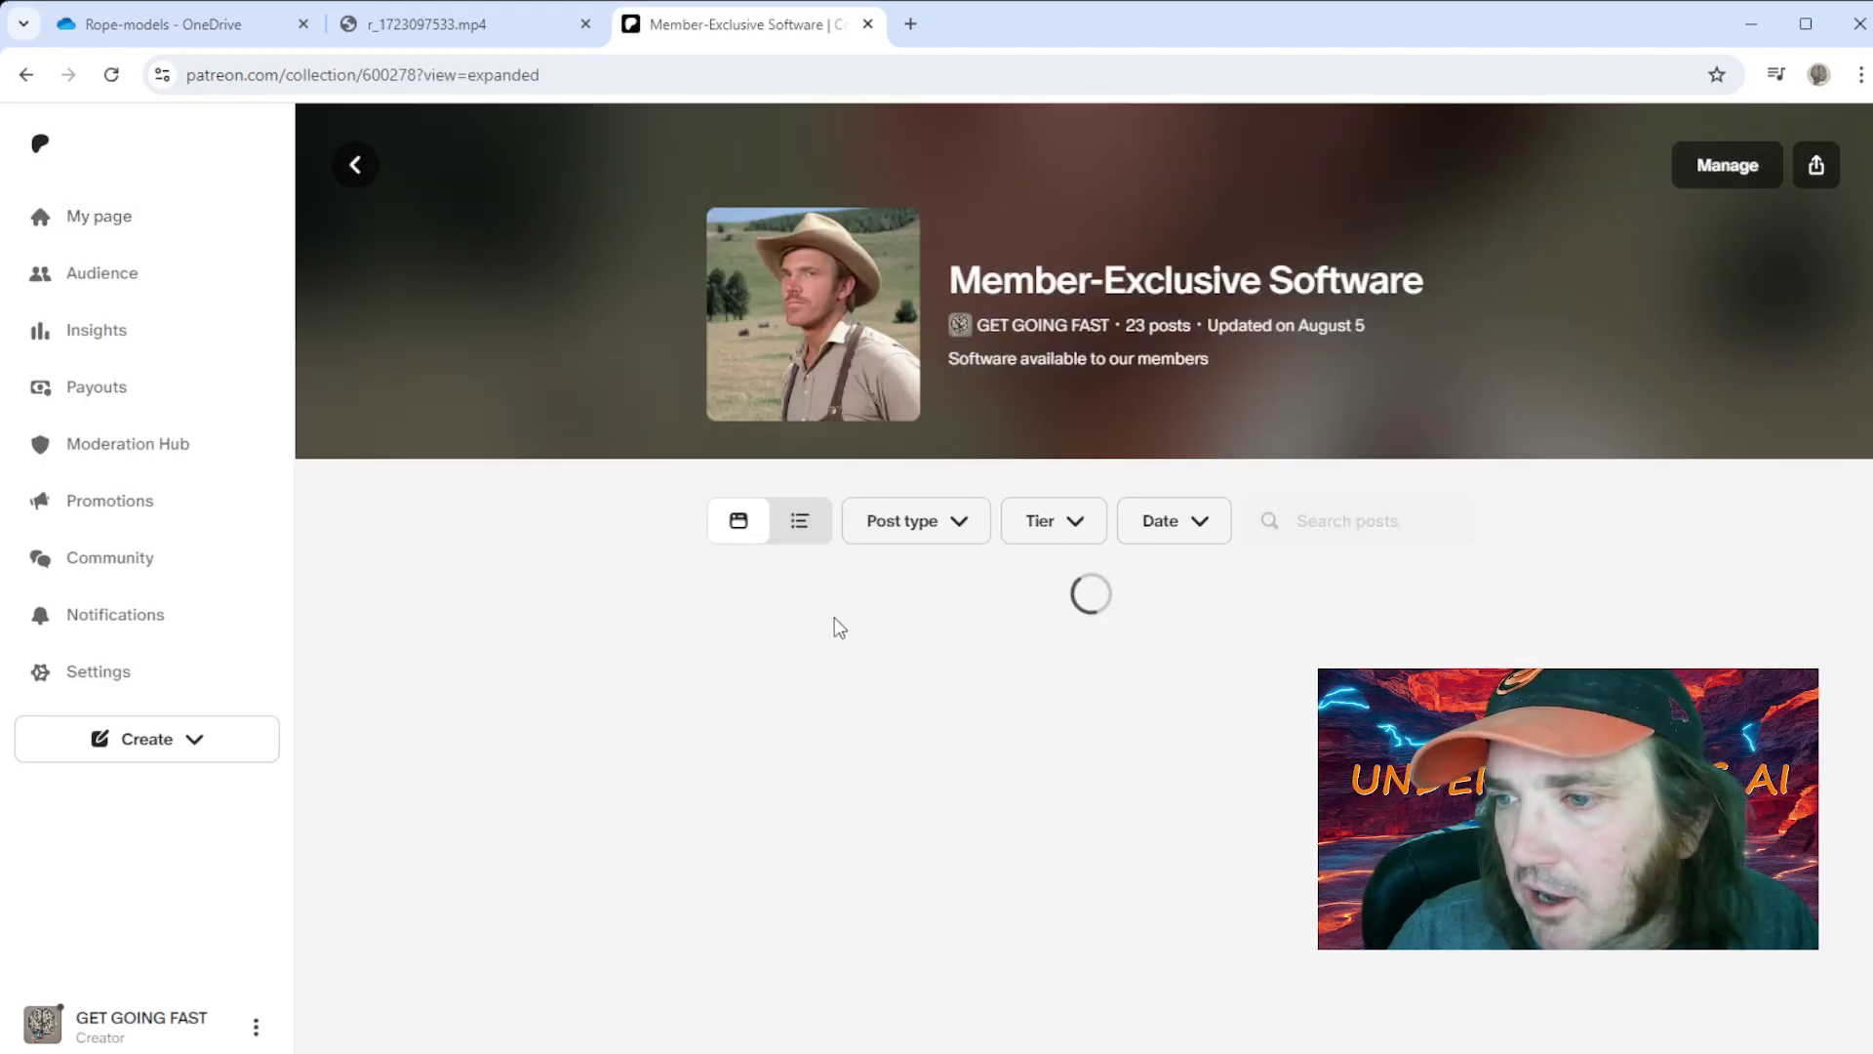
Find the Rope-Live (HD Quality & Webcam) 2-step-installer post in the collection, and close the Patreon page
{"action": "scroll", "coordinate": [839, 627], "scroll_direction": "down", "scroll_amount": 12}
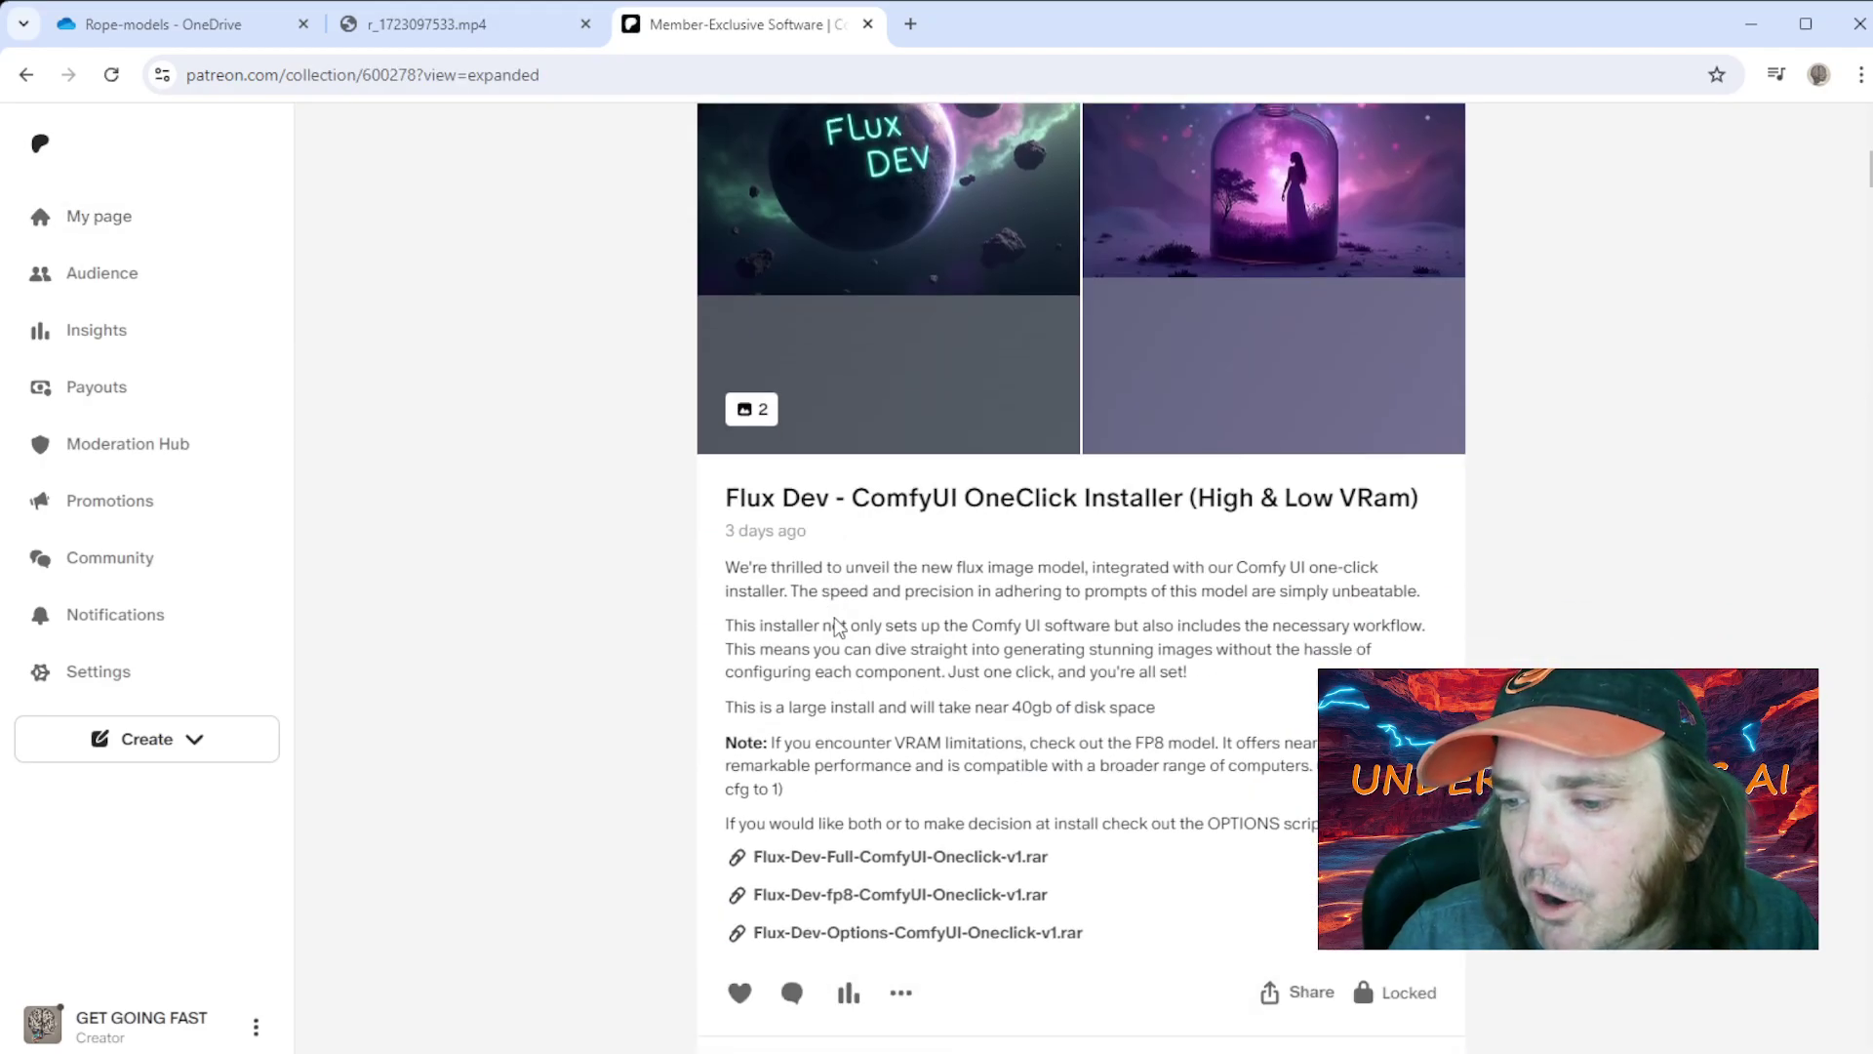
{"action": "scroll", "coordinate": [835, 616], "scroll_direction": "down", "scroll_amount": 20}
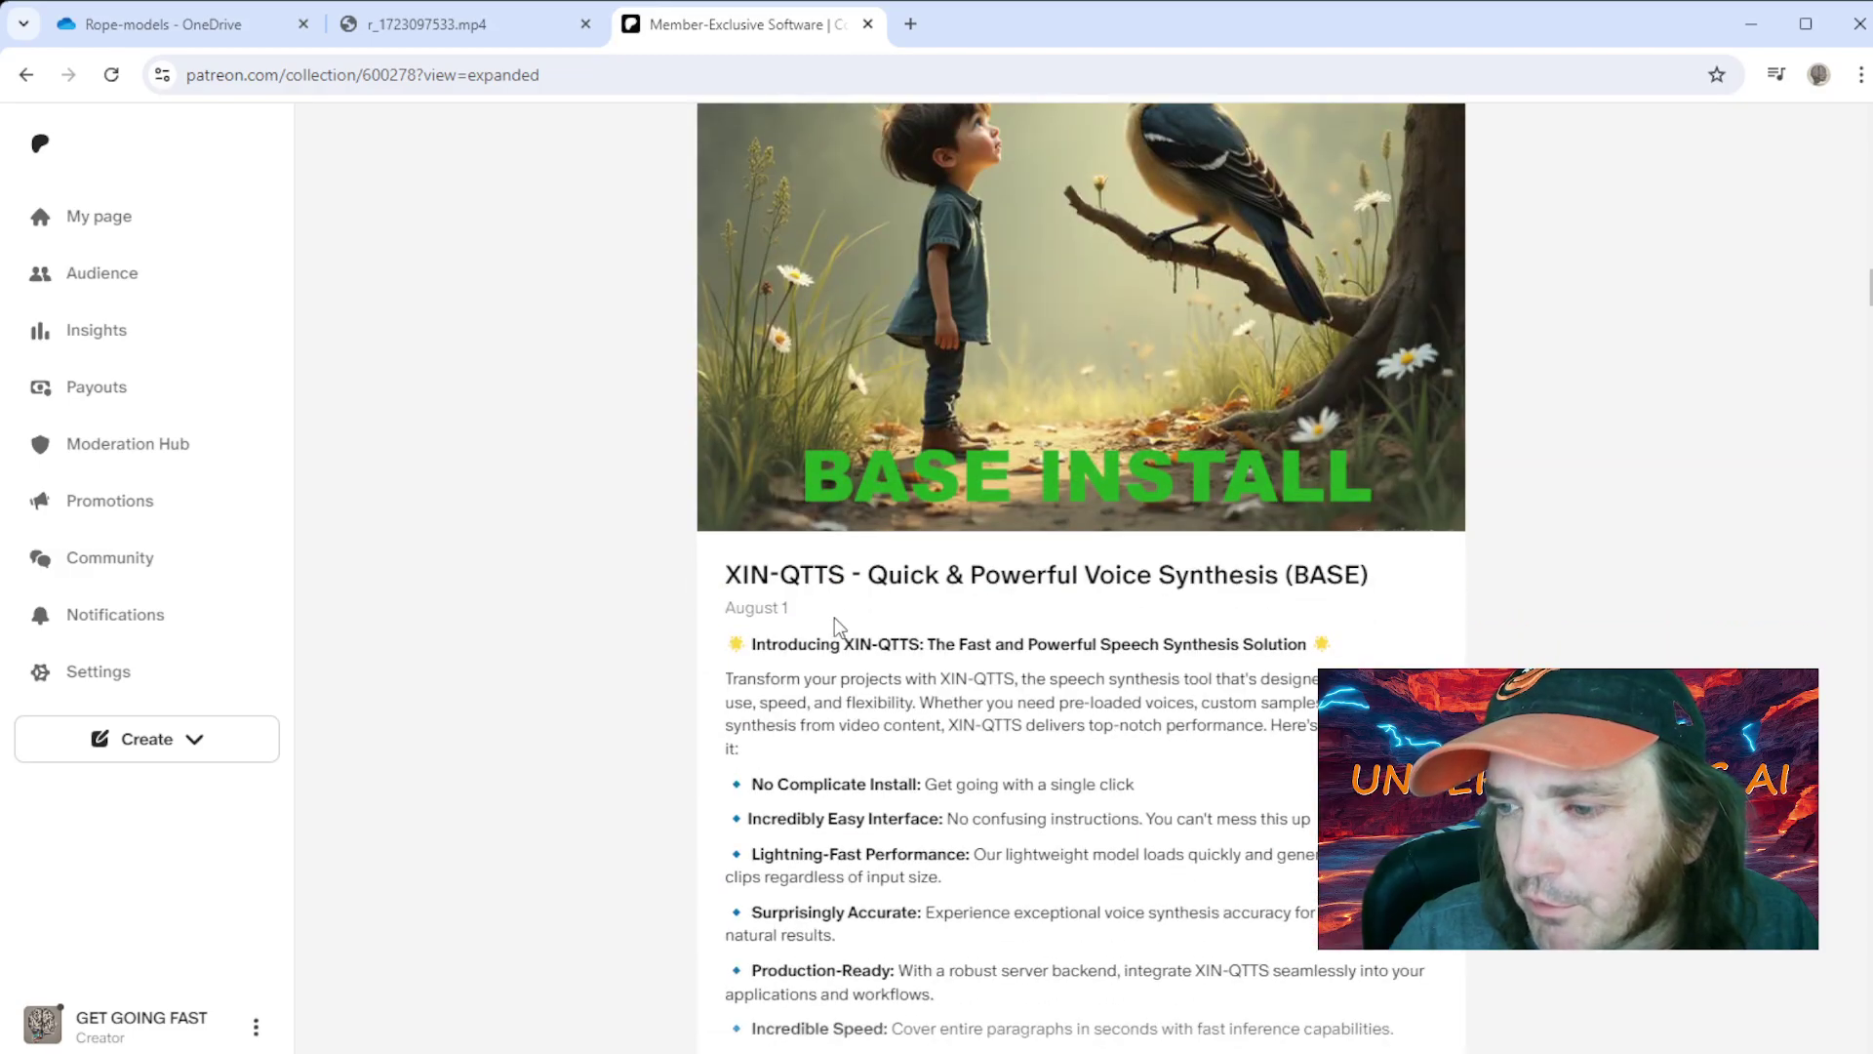
{"action": "scroll", "coordinate": [834, 626], "scroll_direction": "down", "scroll_amount": 20}
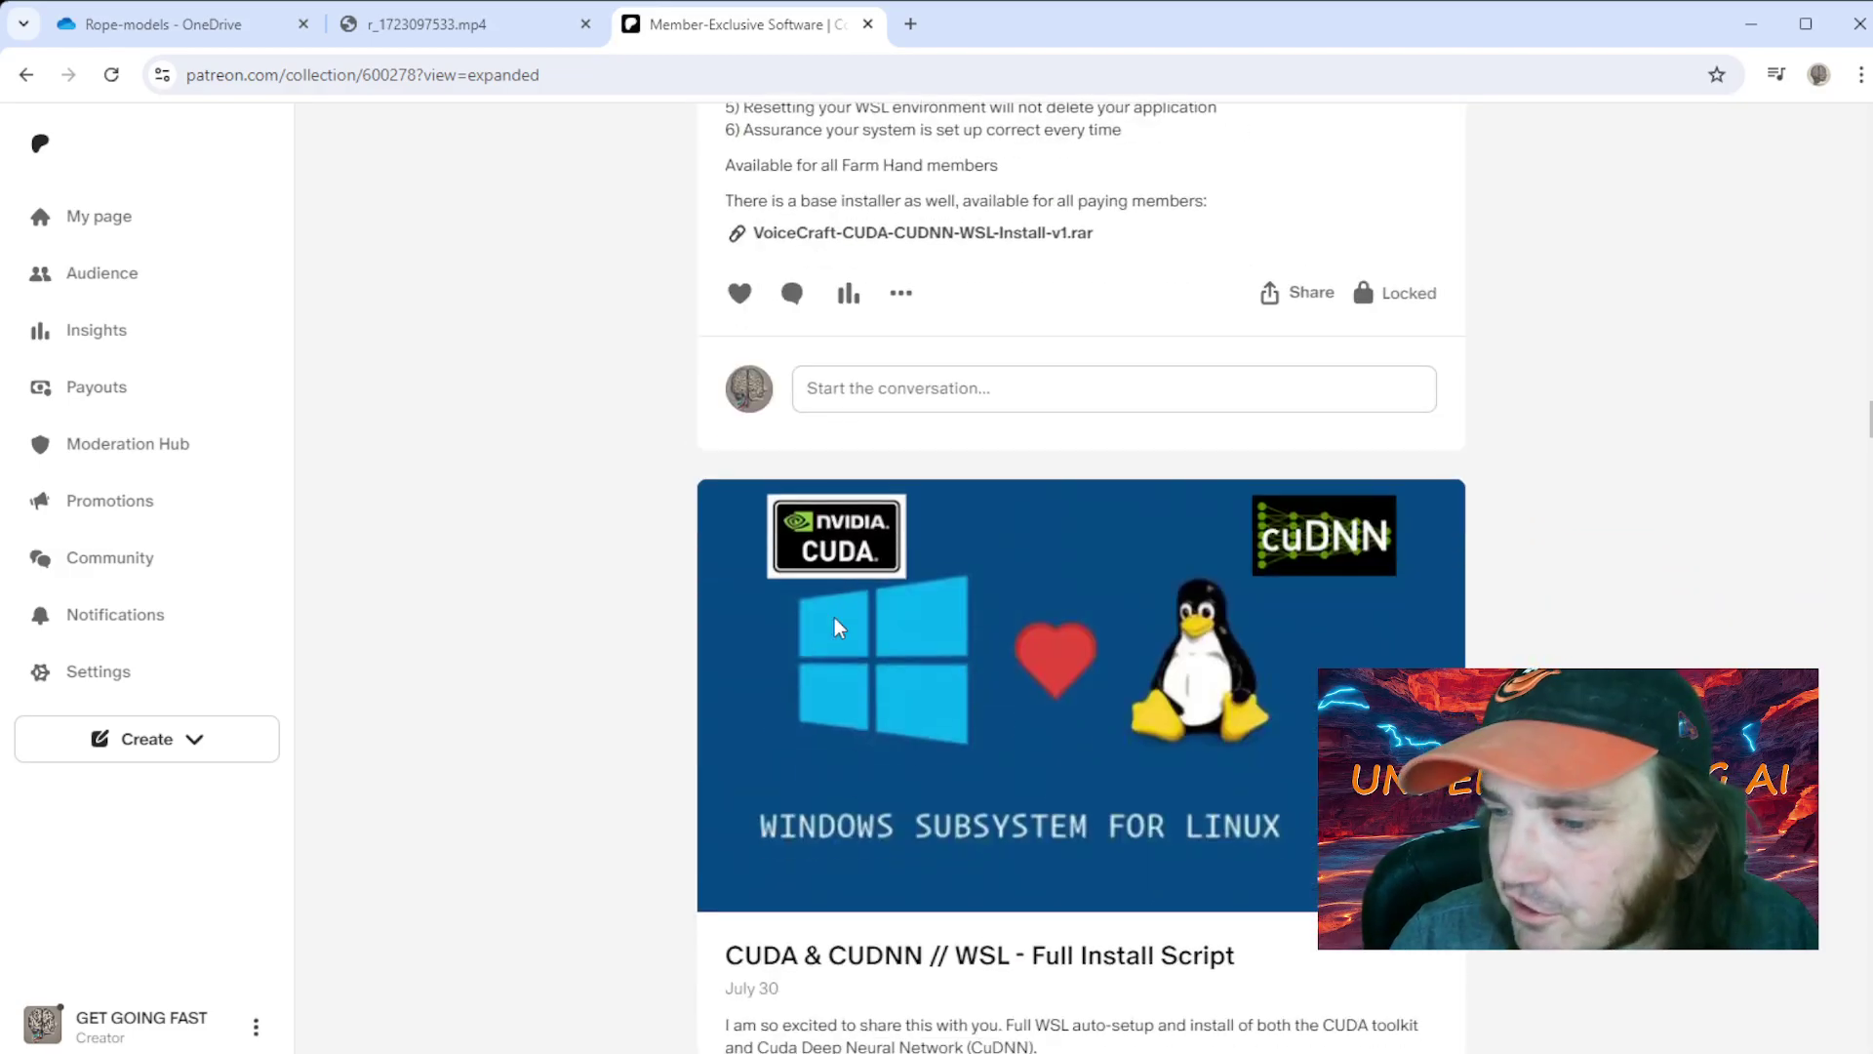
{"action": "scroll", "coordinate": [837, 628], "scroll_direction": "down", "scroll_amount": 6}
{"action": "scroll", "coordinate": [849, 653], "scroll_direction": "up", "scroll_amount": 1}
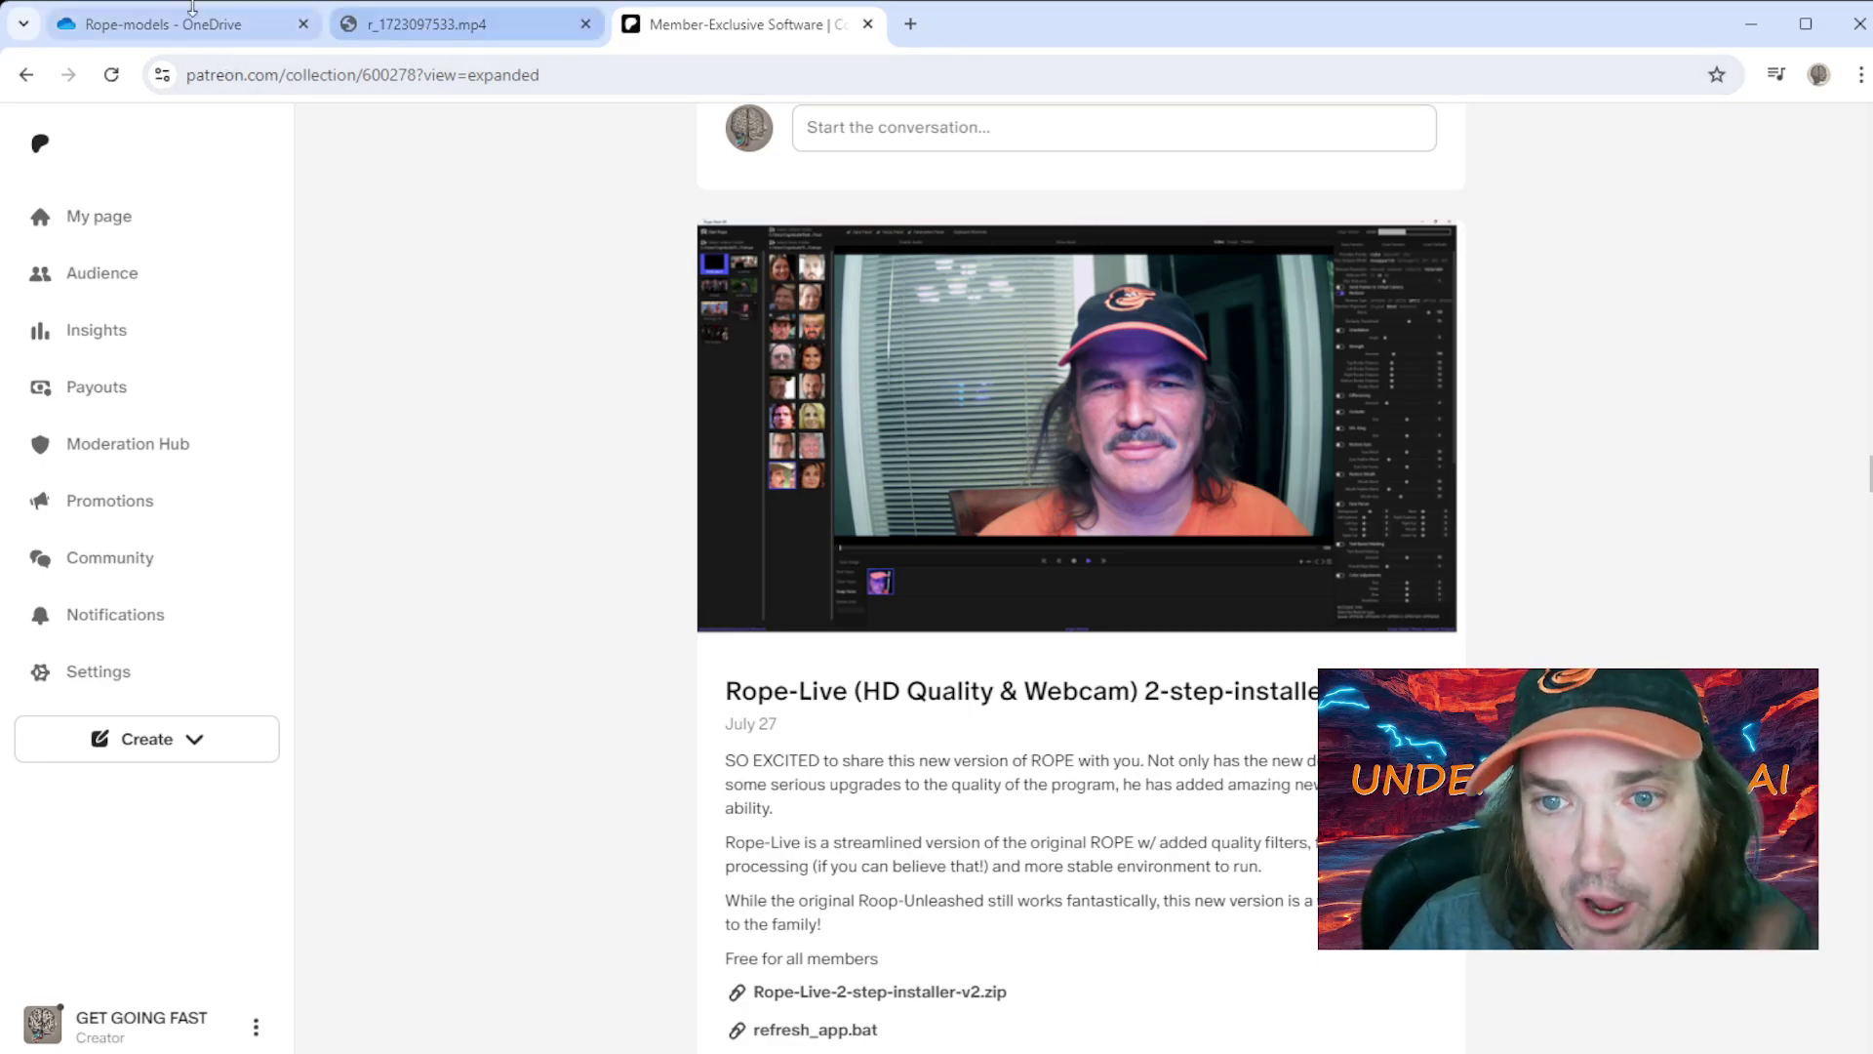
{"action": "left_click", "coordinate": [867, 25]}
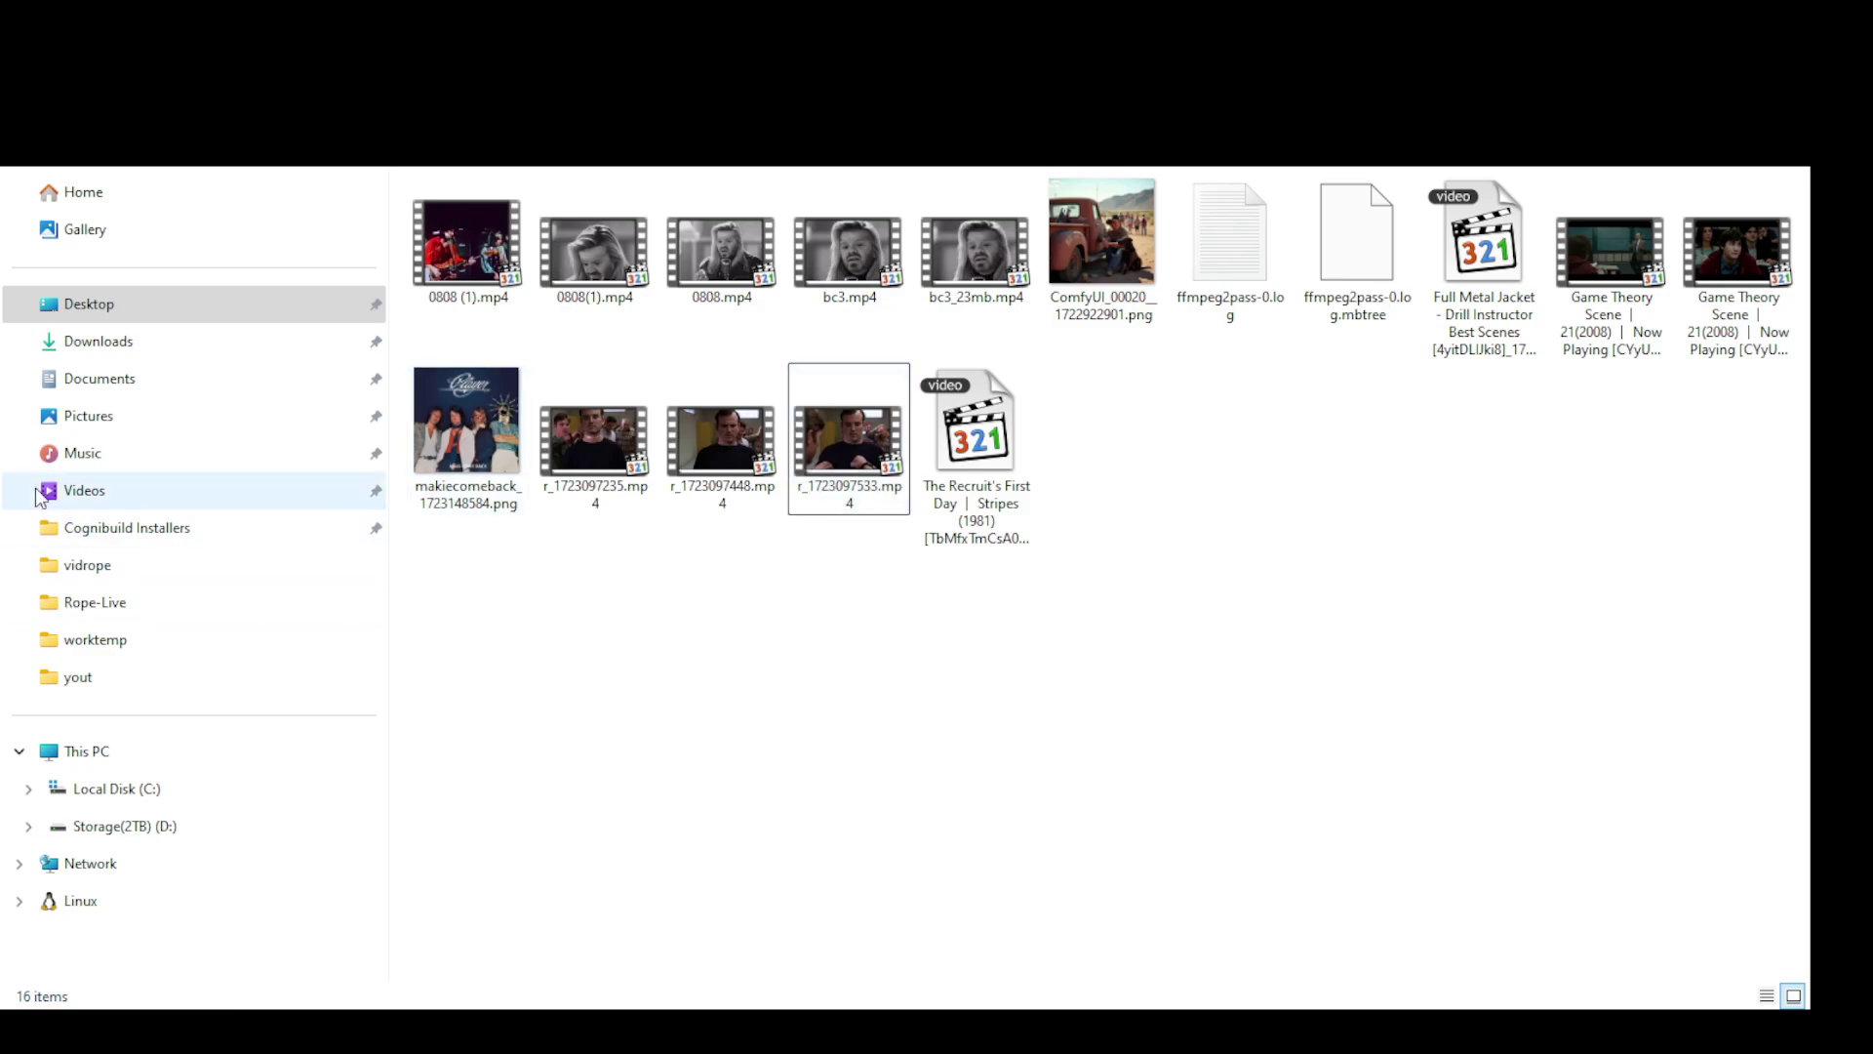
Switch to File Explorer, open Rope-Live's models folder under Image on the D: drive, and look through its model files
{"action": "left_click", "coordinate": [159, 827]}
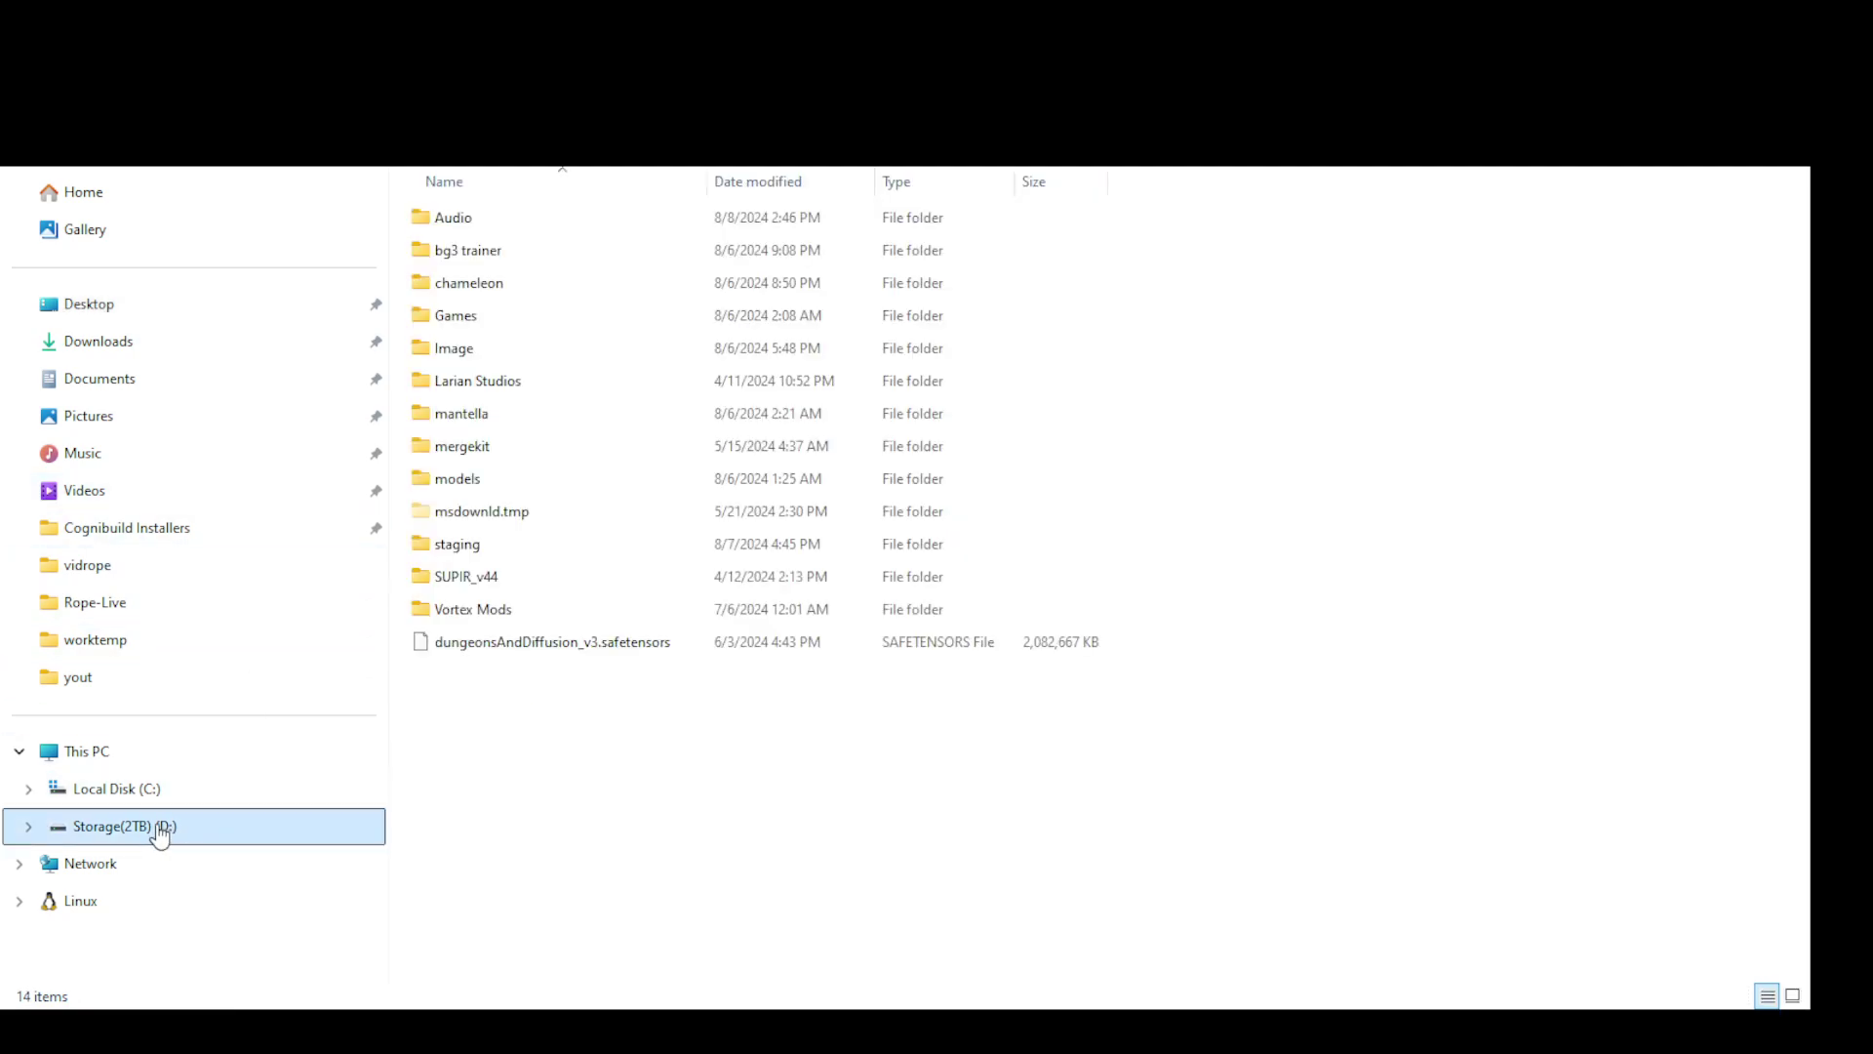
{"action": "double_click", "coordinate": [460, 353]}
{"action": "double_click", "coordinate": [467, 280]}
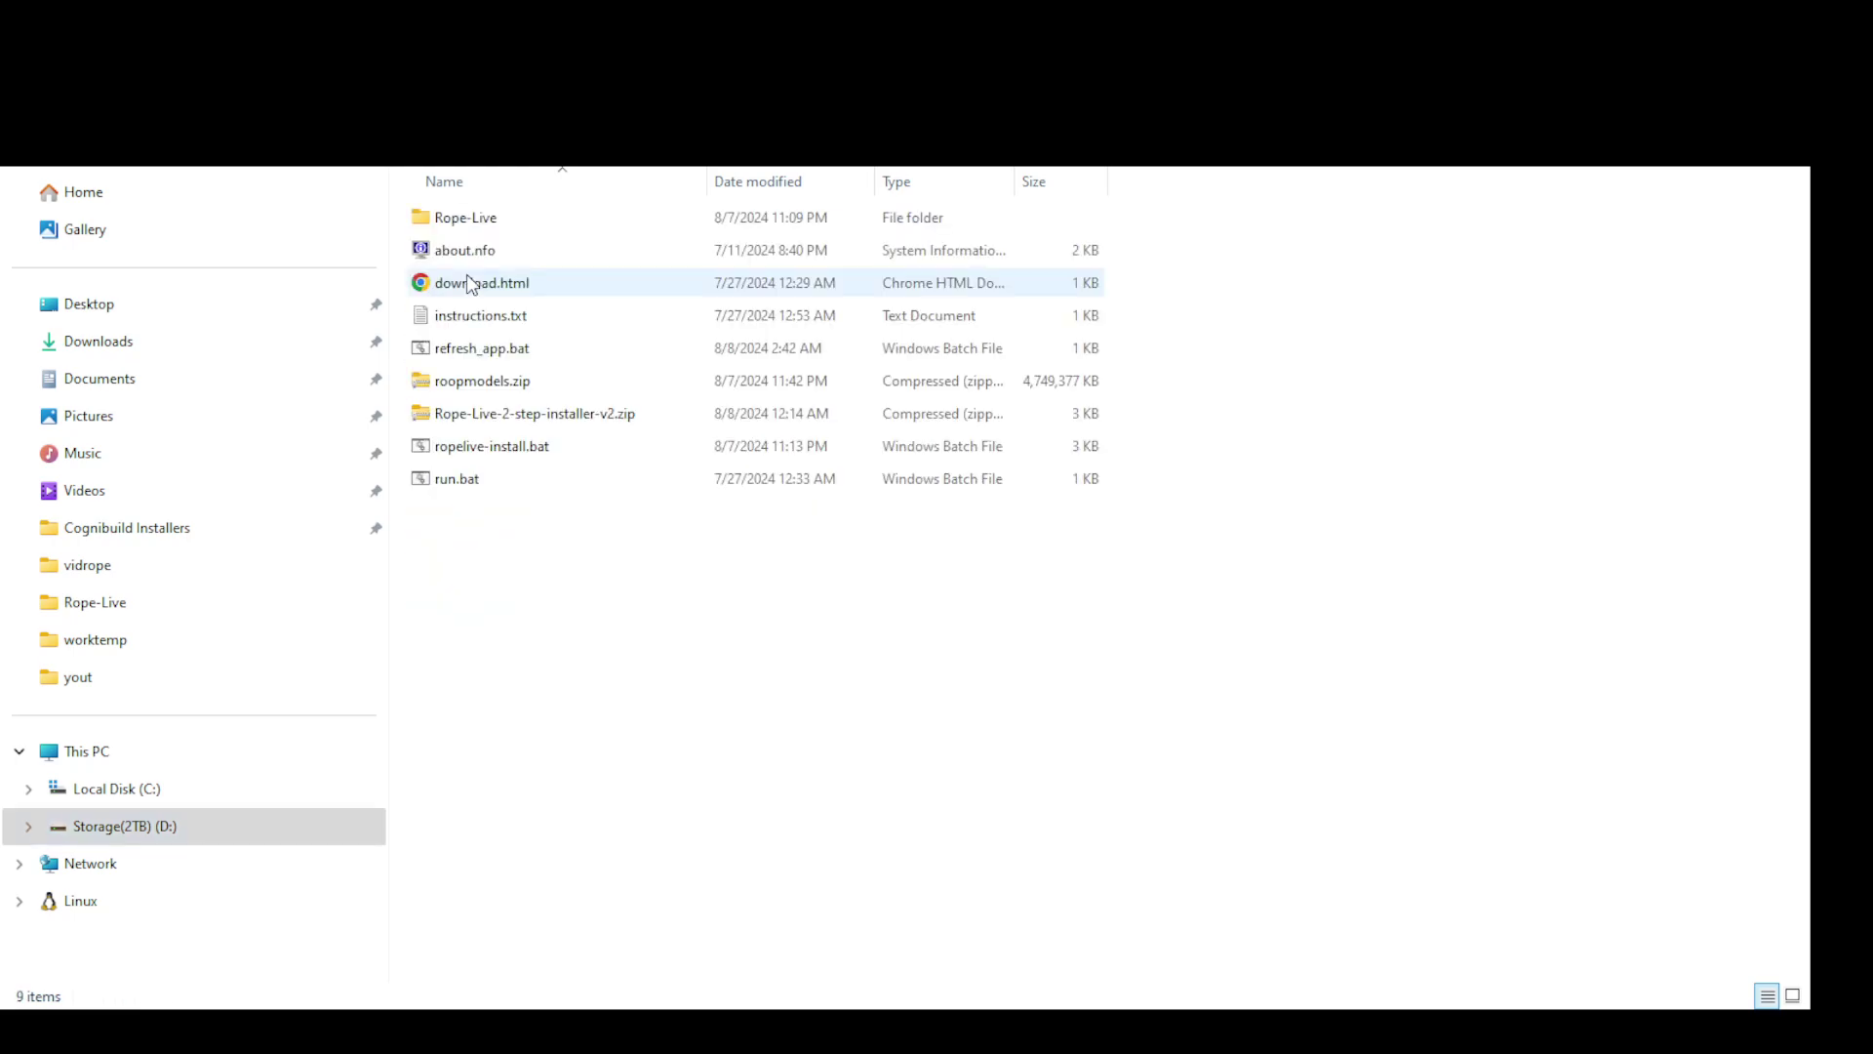
{"action": "double_click", "coordinate": [457, 217]}
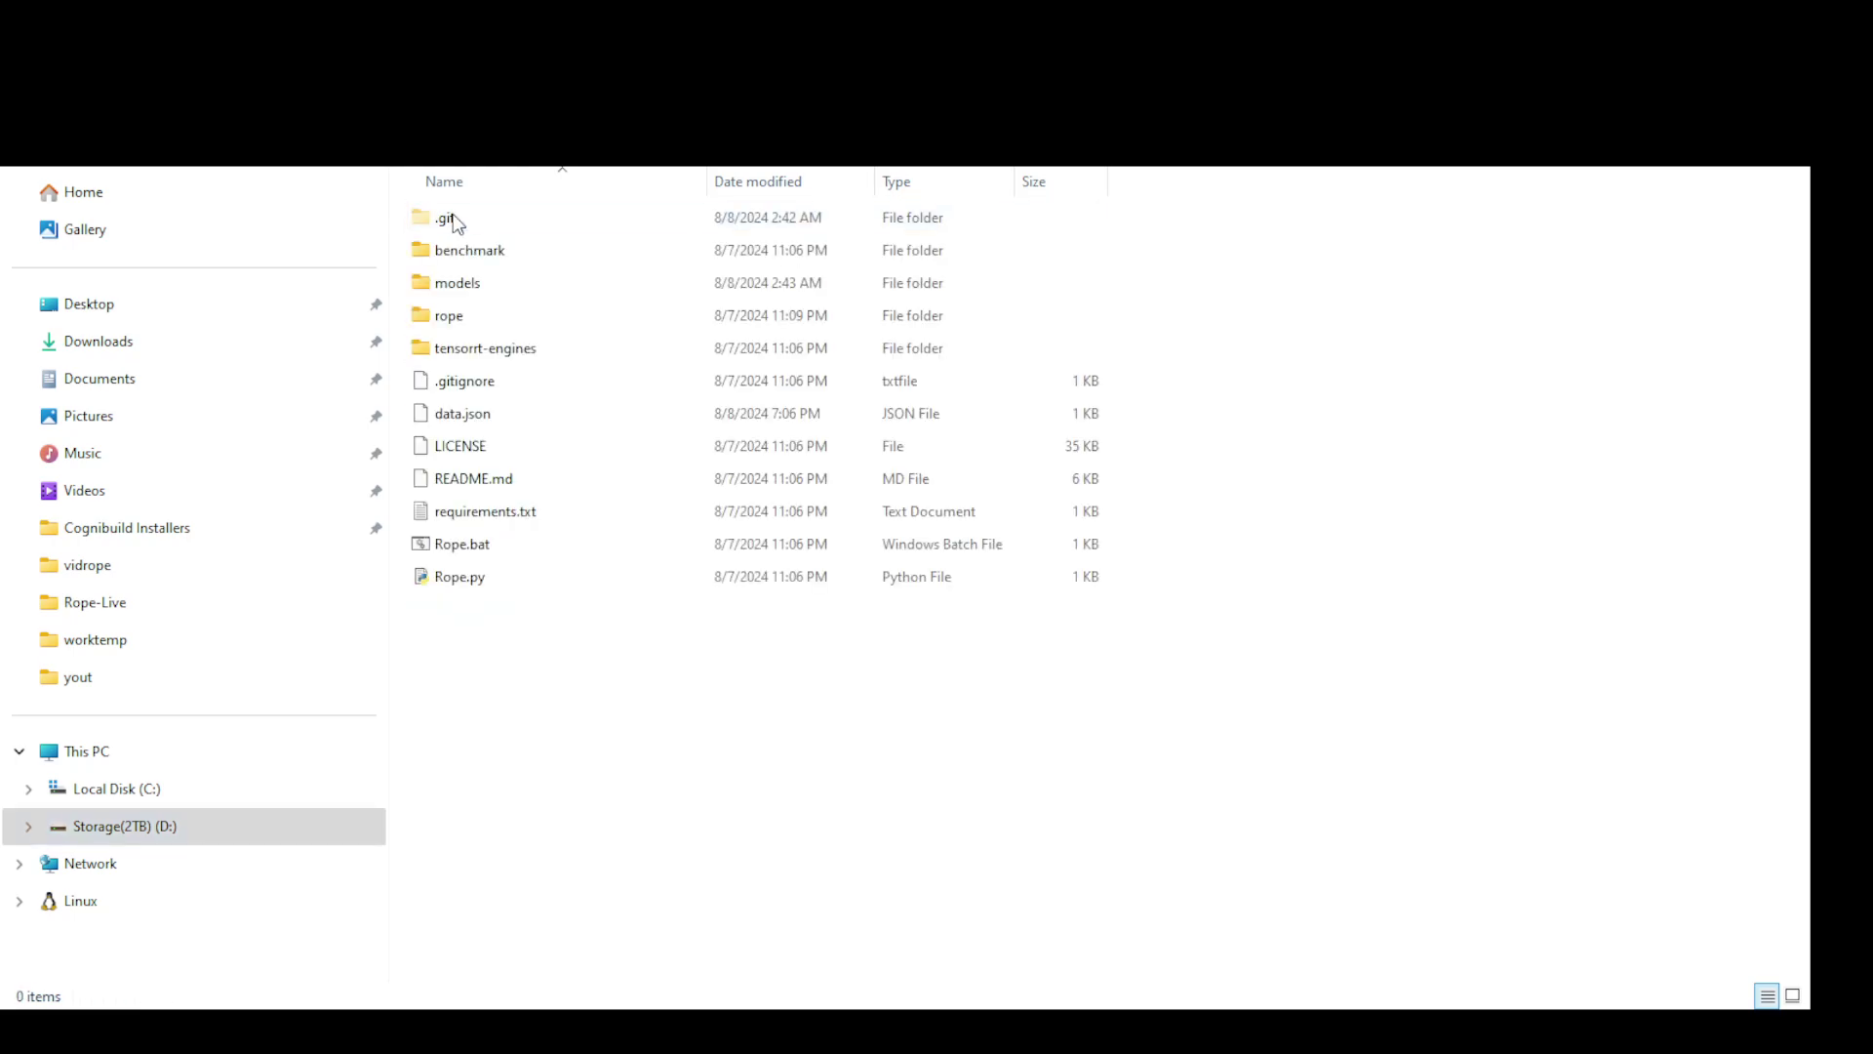
{"action": "left_click", "coordinate": [454, 289]}
{"action": "double_click", "coordinate": [454, 283]}
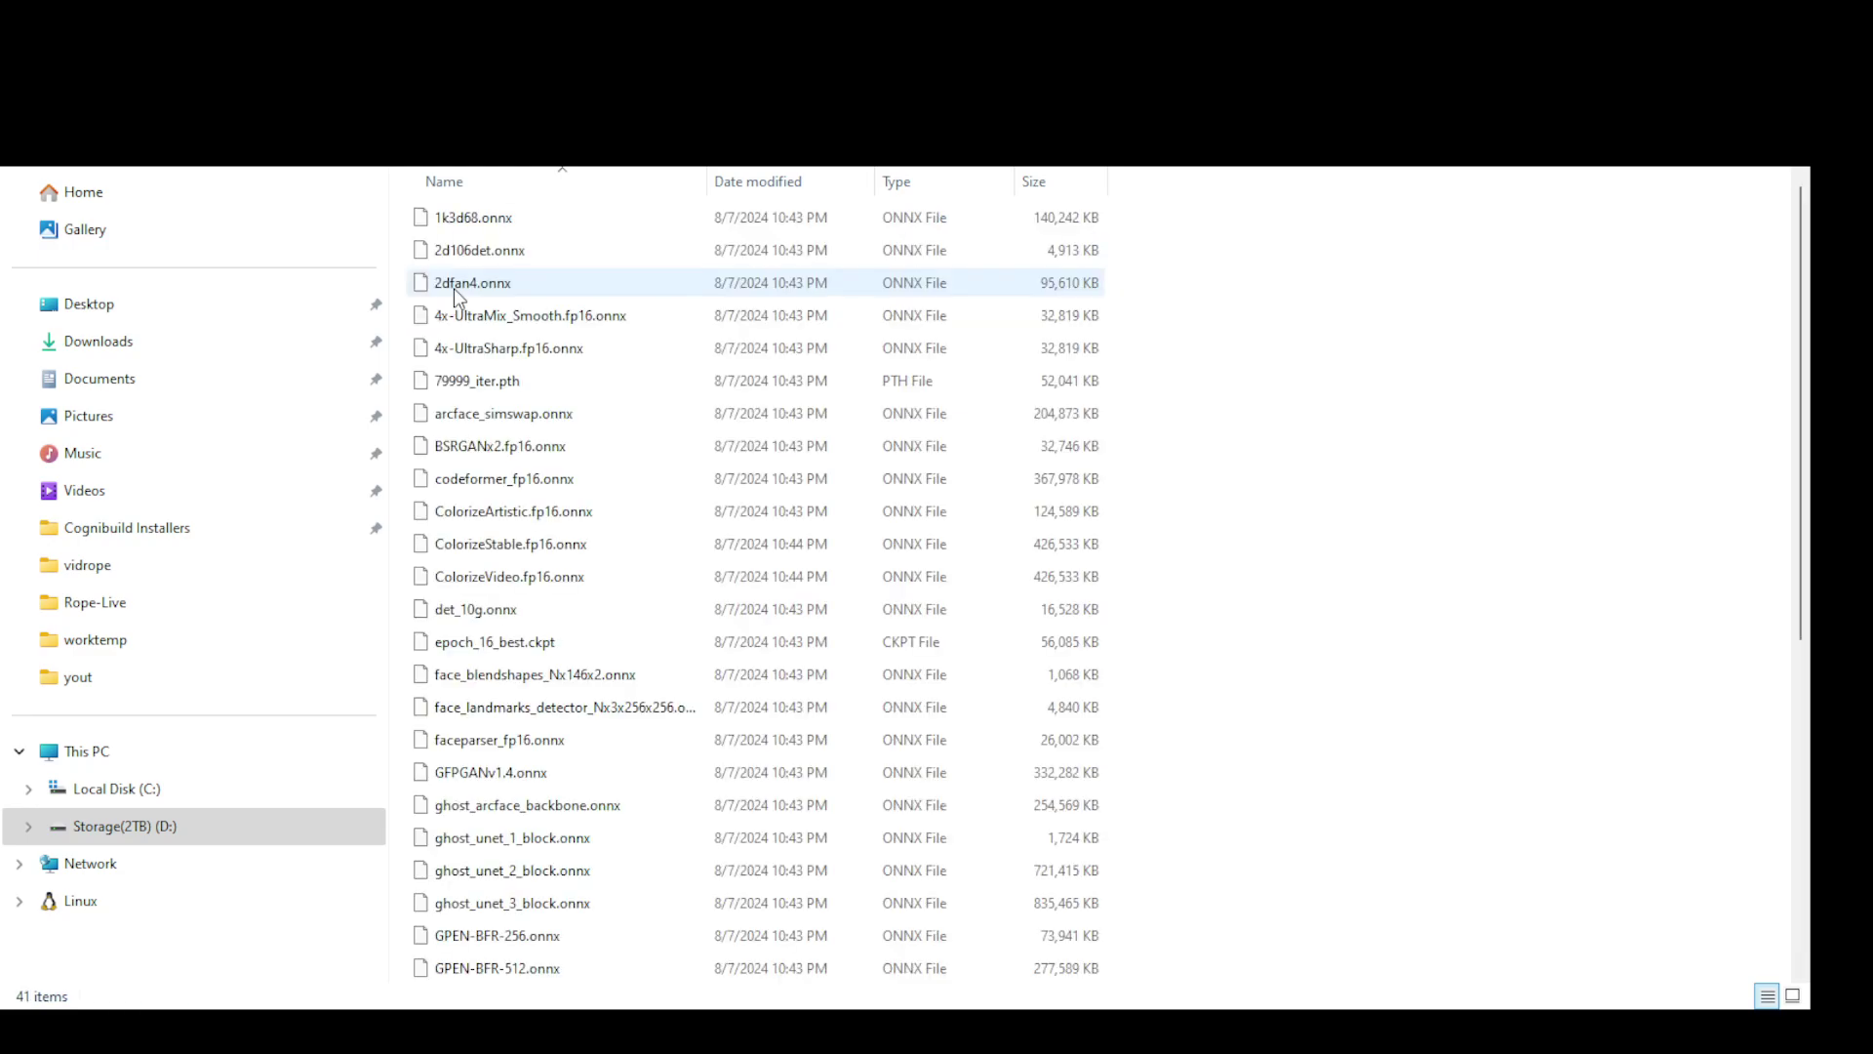
{"action": "scroll", "coordinate": [531, 326], "scroll_direction": "down", "scroll_amount": 2}
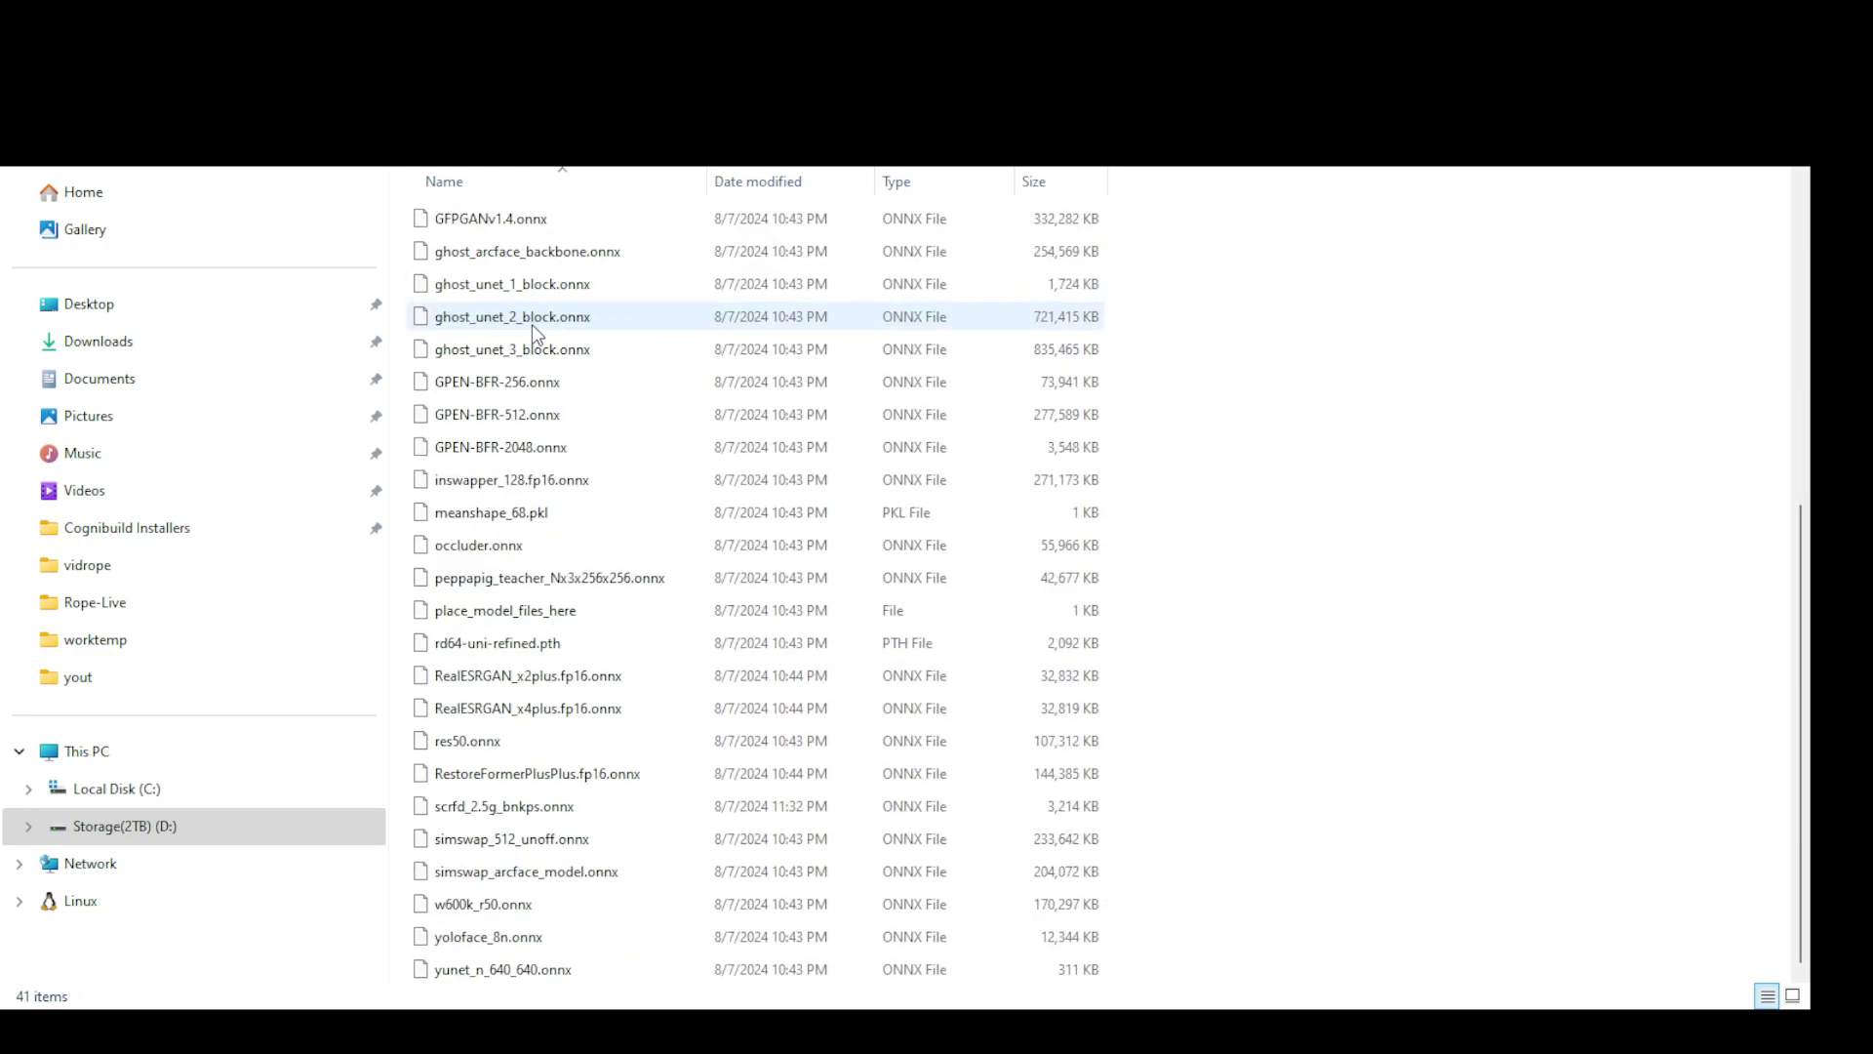
Return to the browser and go back from the OneDrive Rope-models folder to the previous page
{"action": "left_click", "coordinate": [502, 221]}
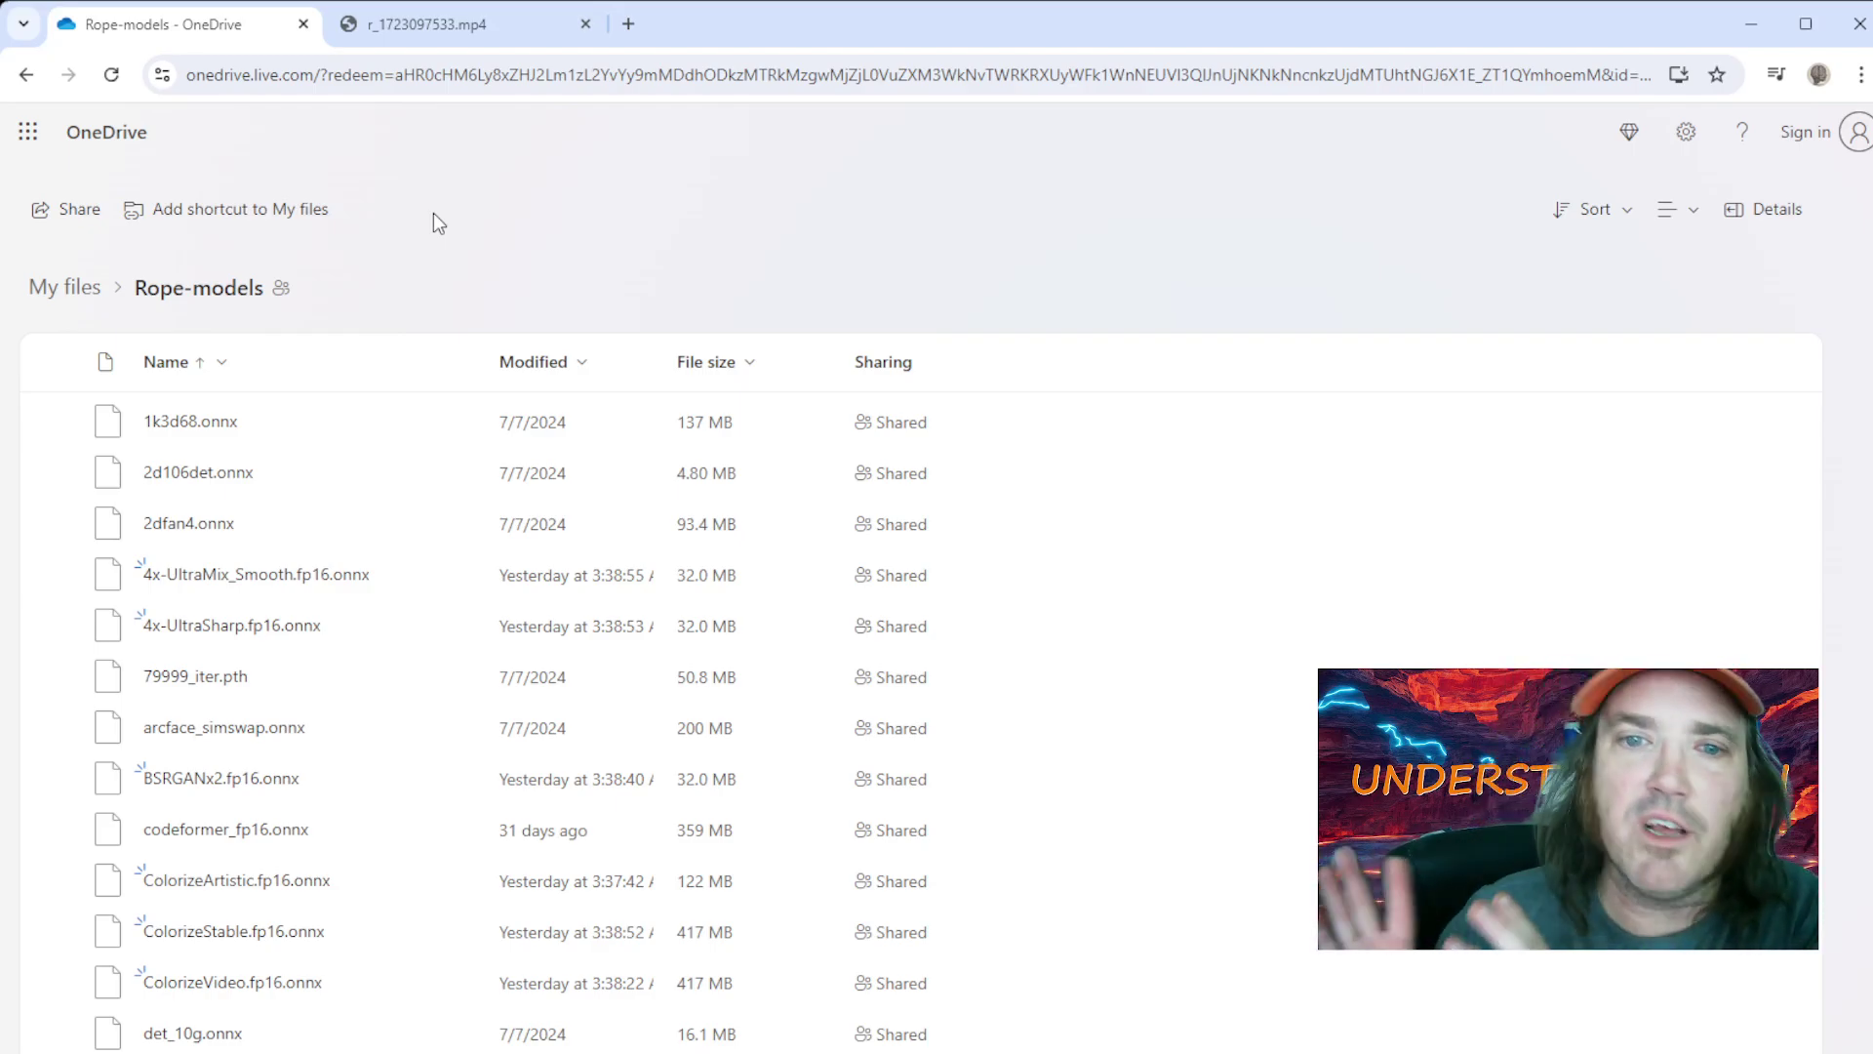
{"action": "left_click", "coordinate": [20, 78]}
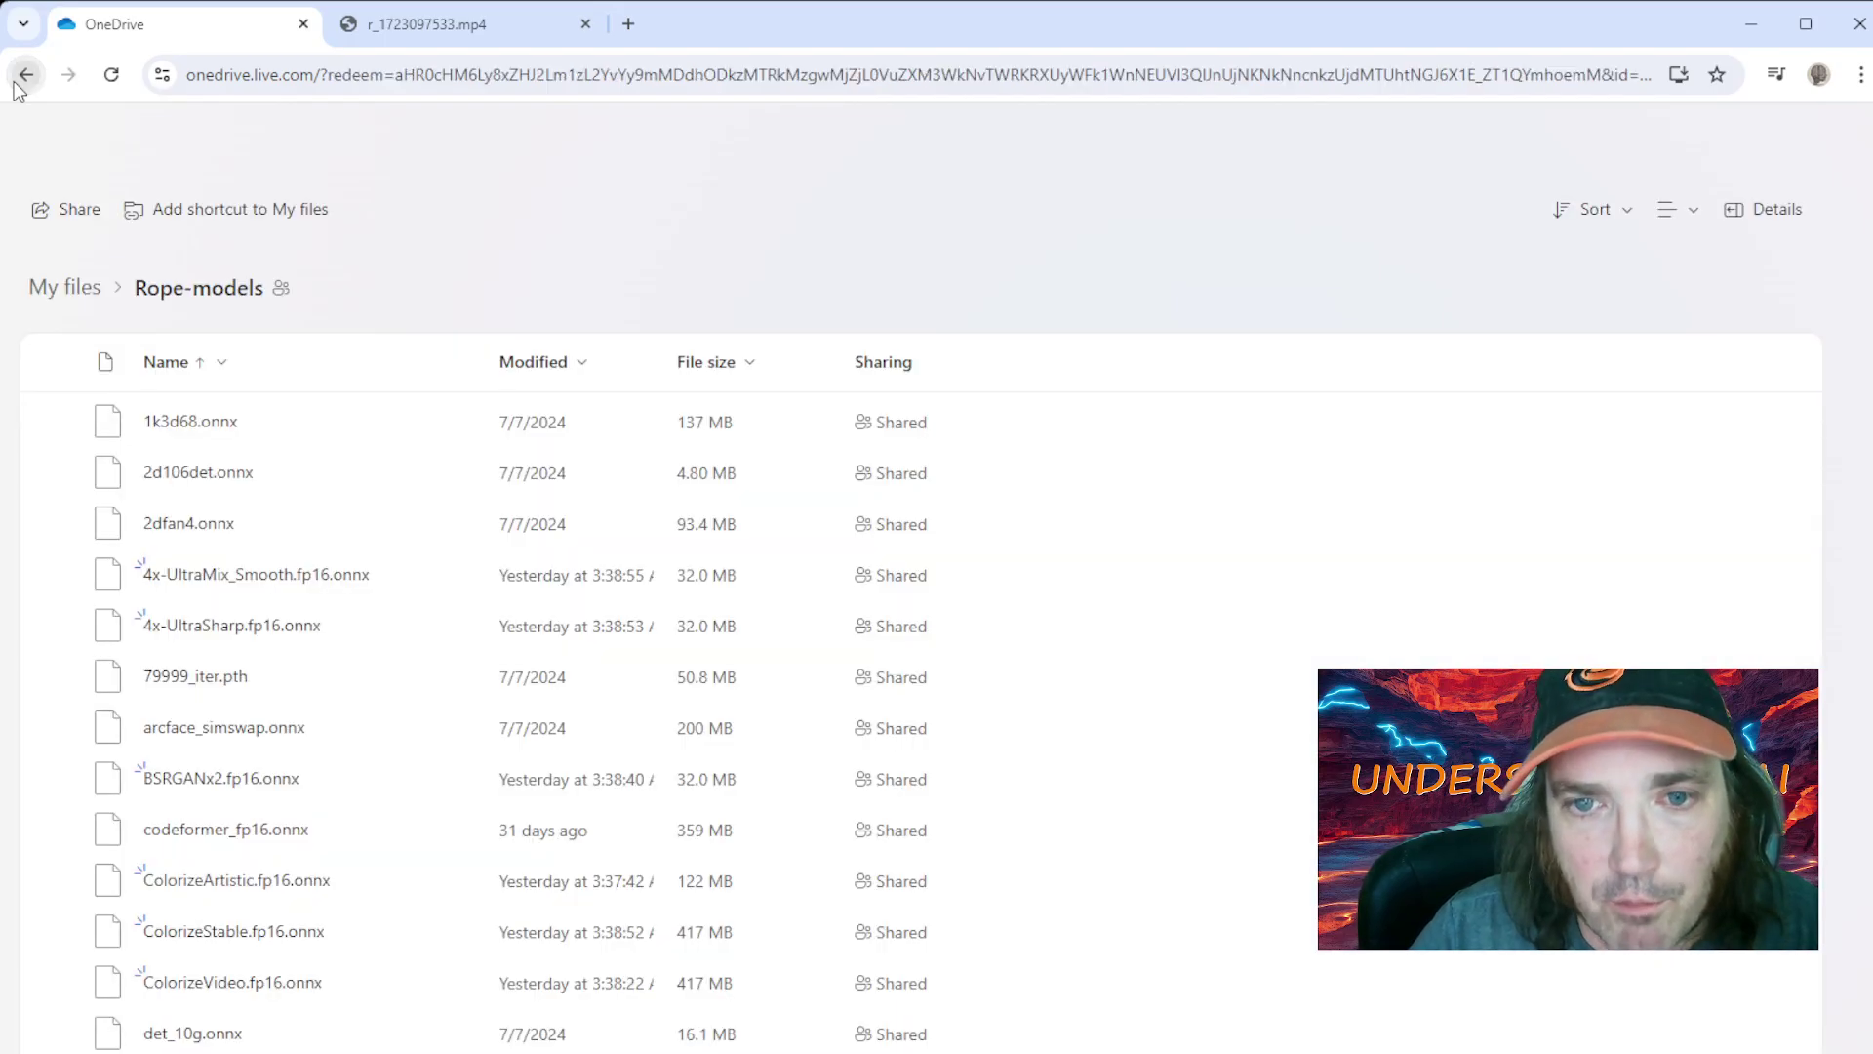
{"action": "left_click", "coordinate": [16, 84]}
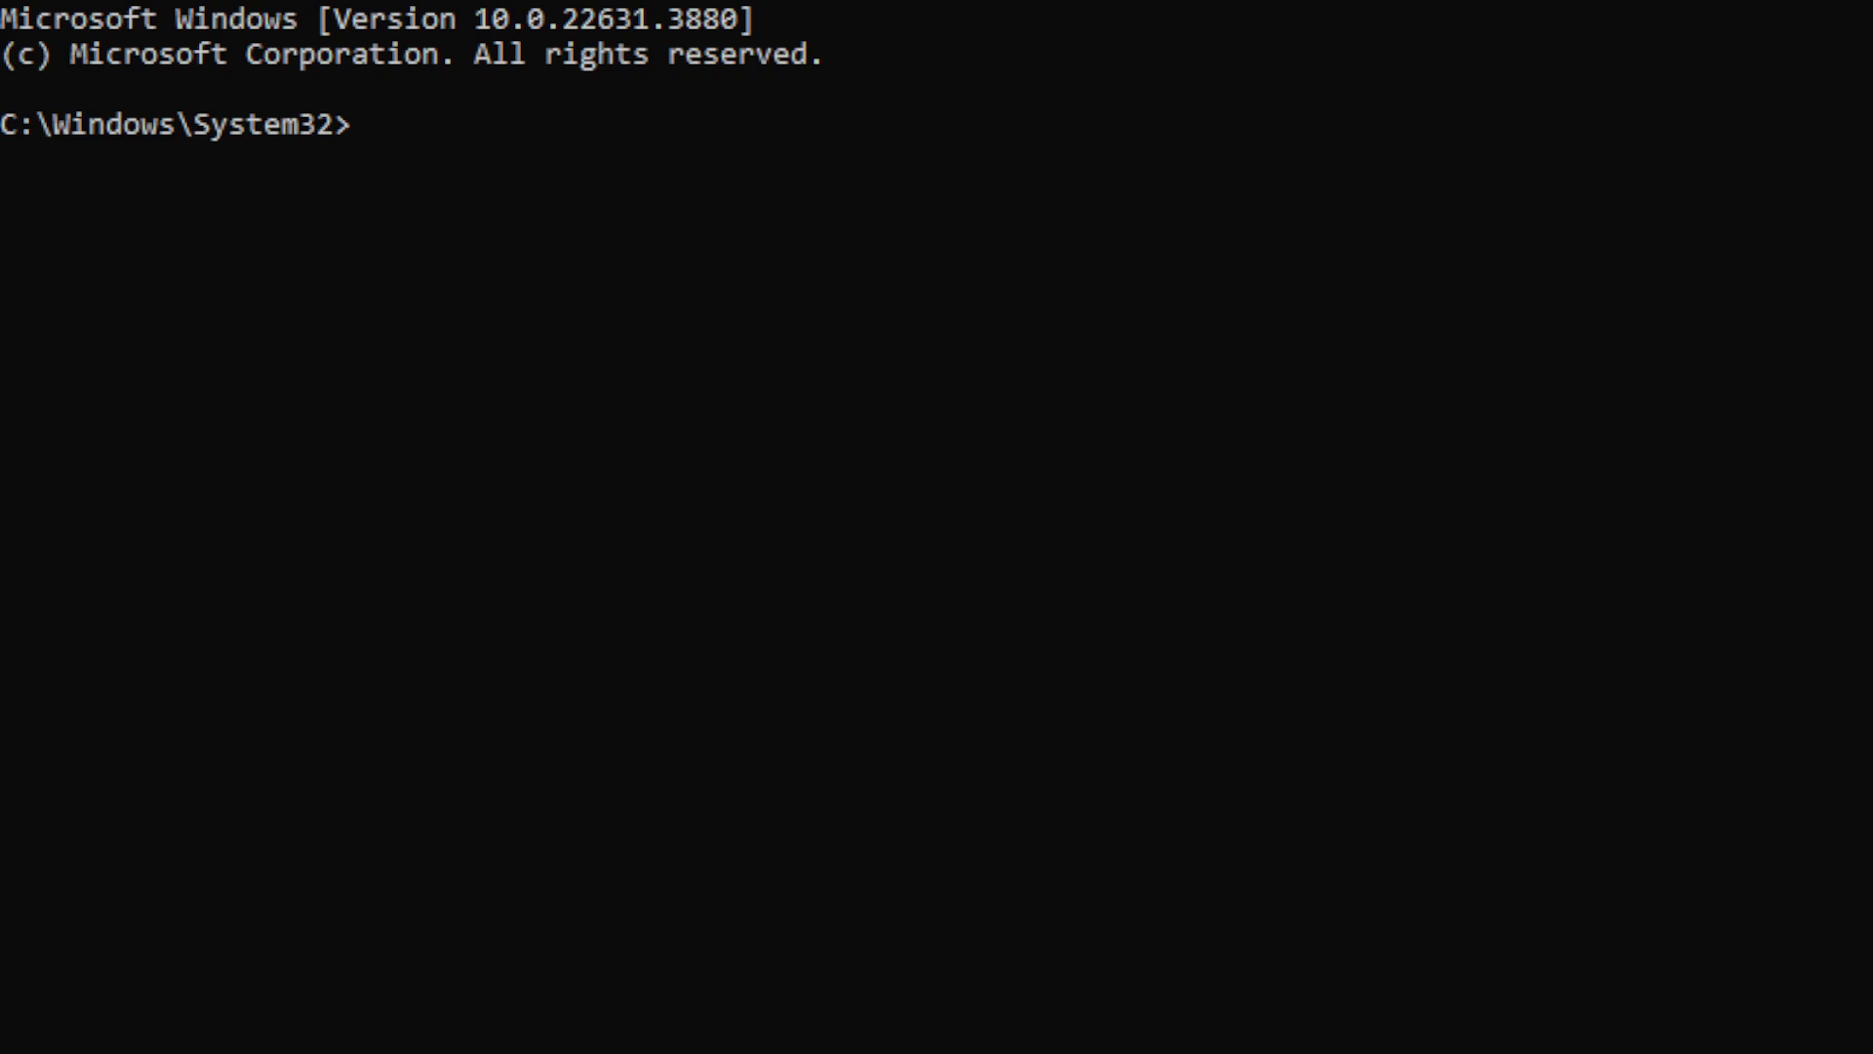
In the command prompt, change to the D: drive and go into the folder Image\Rope-Live\Rope-Live
{"action": "type", "text": "d"}
{"action": "type", "text": ":"}
{"action": "key", "text": "Return"}
{"action": "type", "text": "cd image"}
{"action": "key", "text": "Return"}
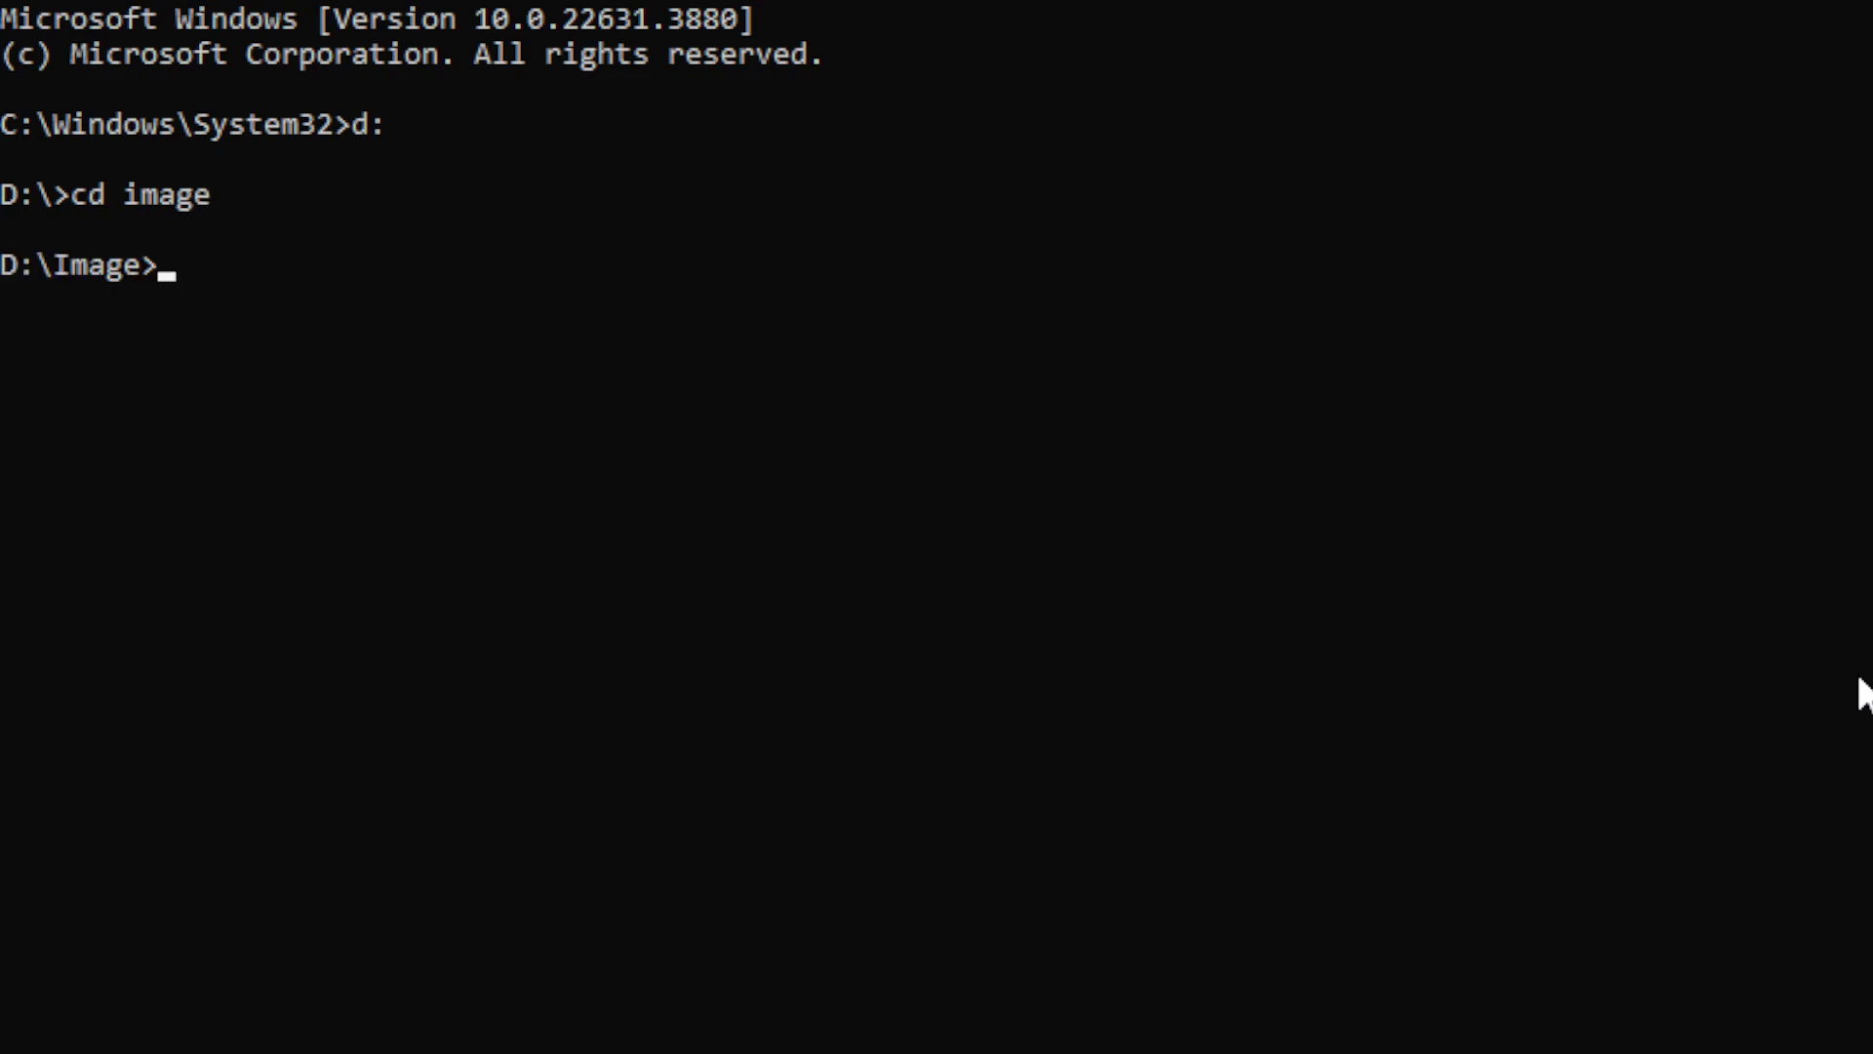
{"action": "type", "text": "cd rope-liv"}
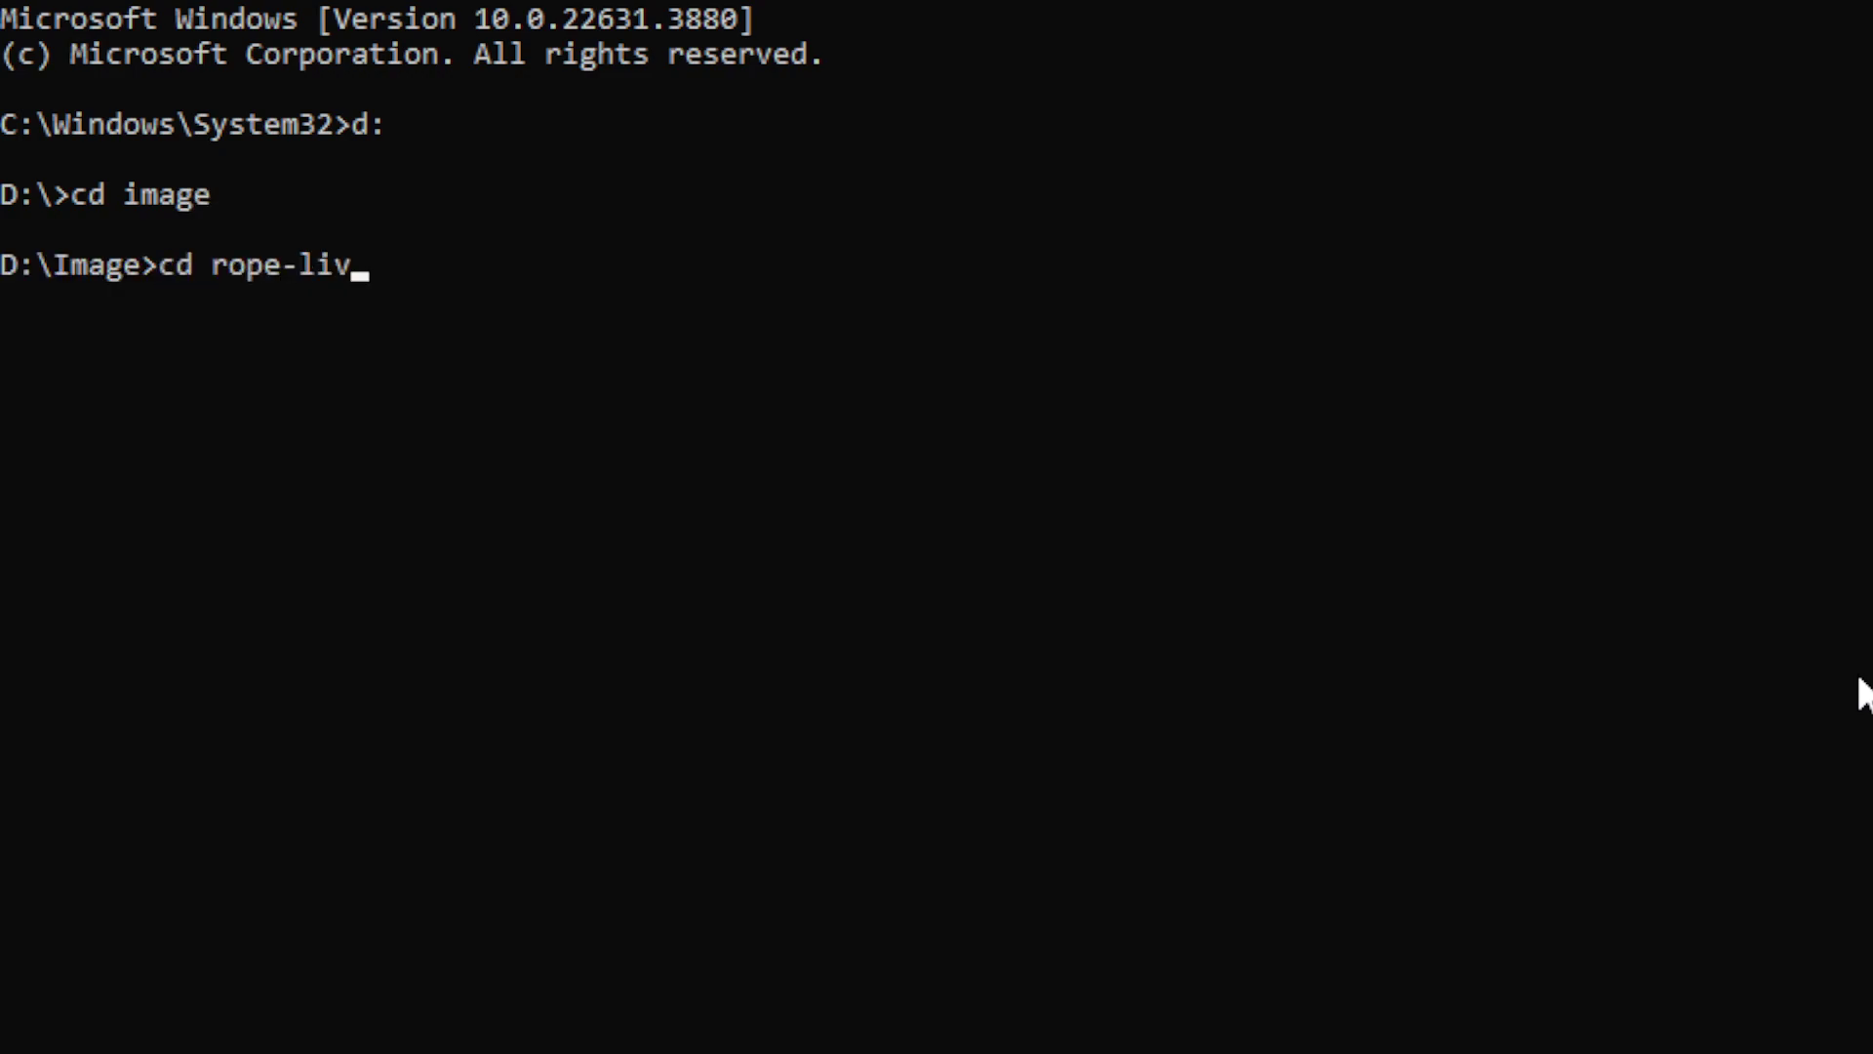
{"action": "type", "text": "e"}
{"action": "key", "text": "Return"}
{"action": "type", "text": "cd rope-live"}
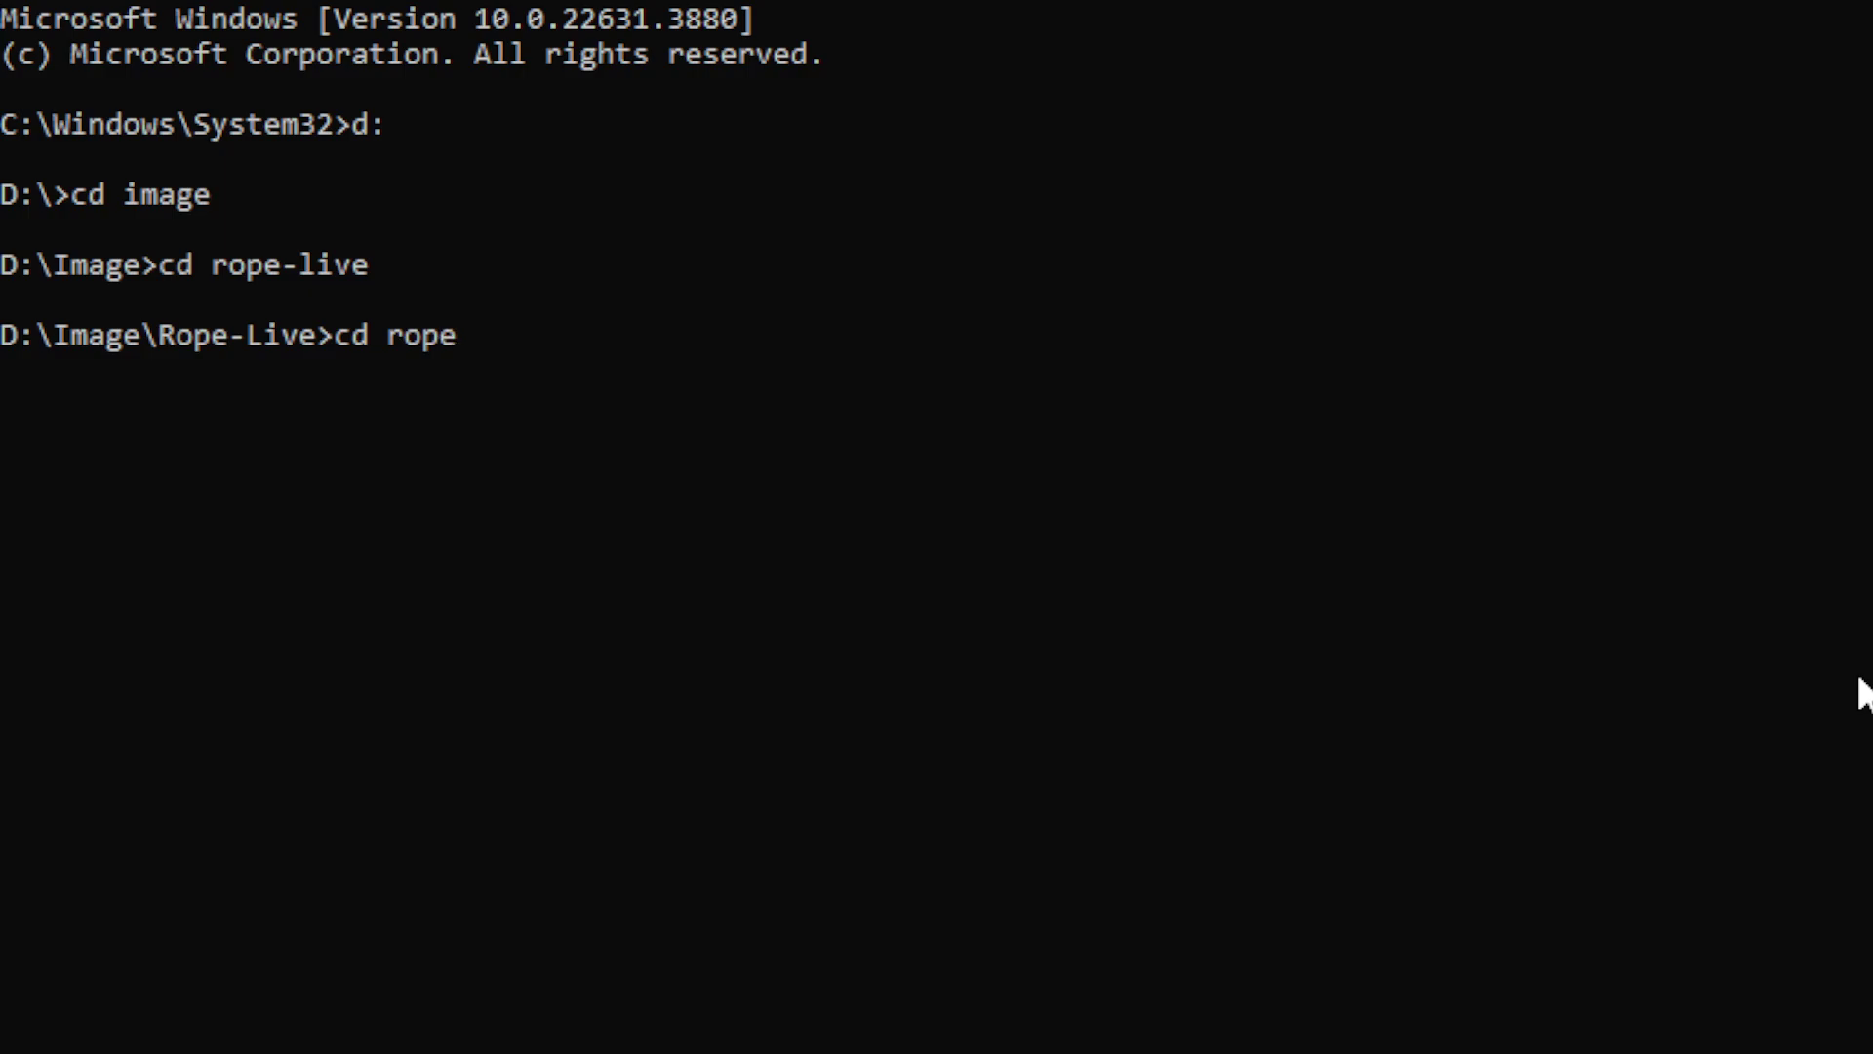
{"action": "key", "text": "Return"}
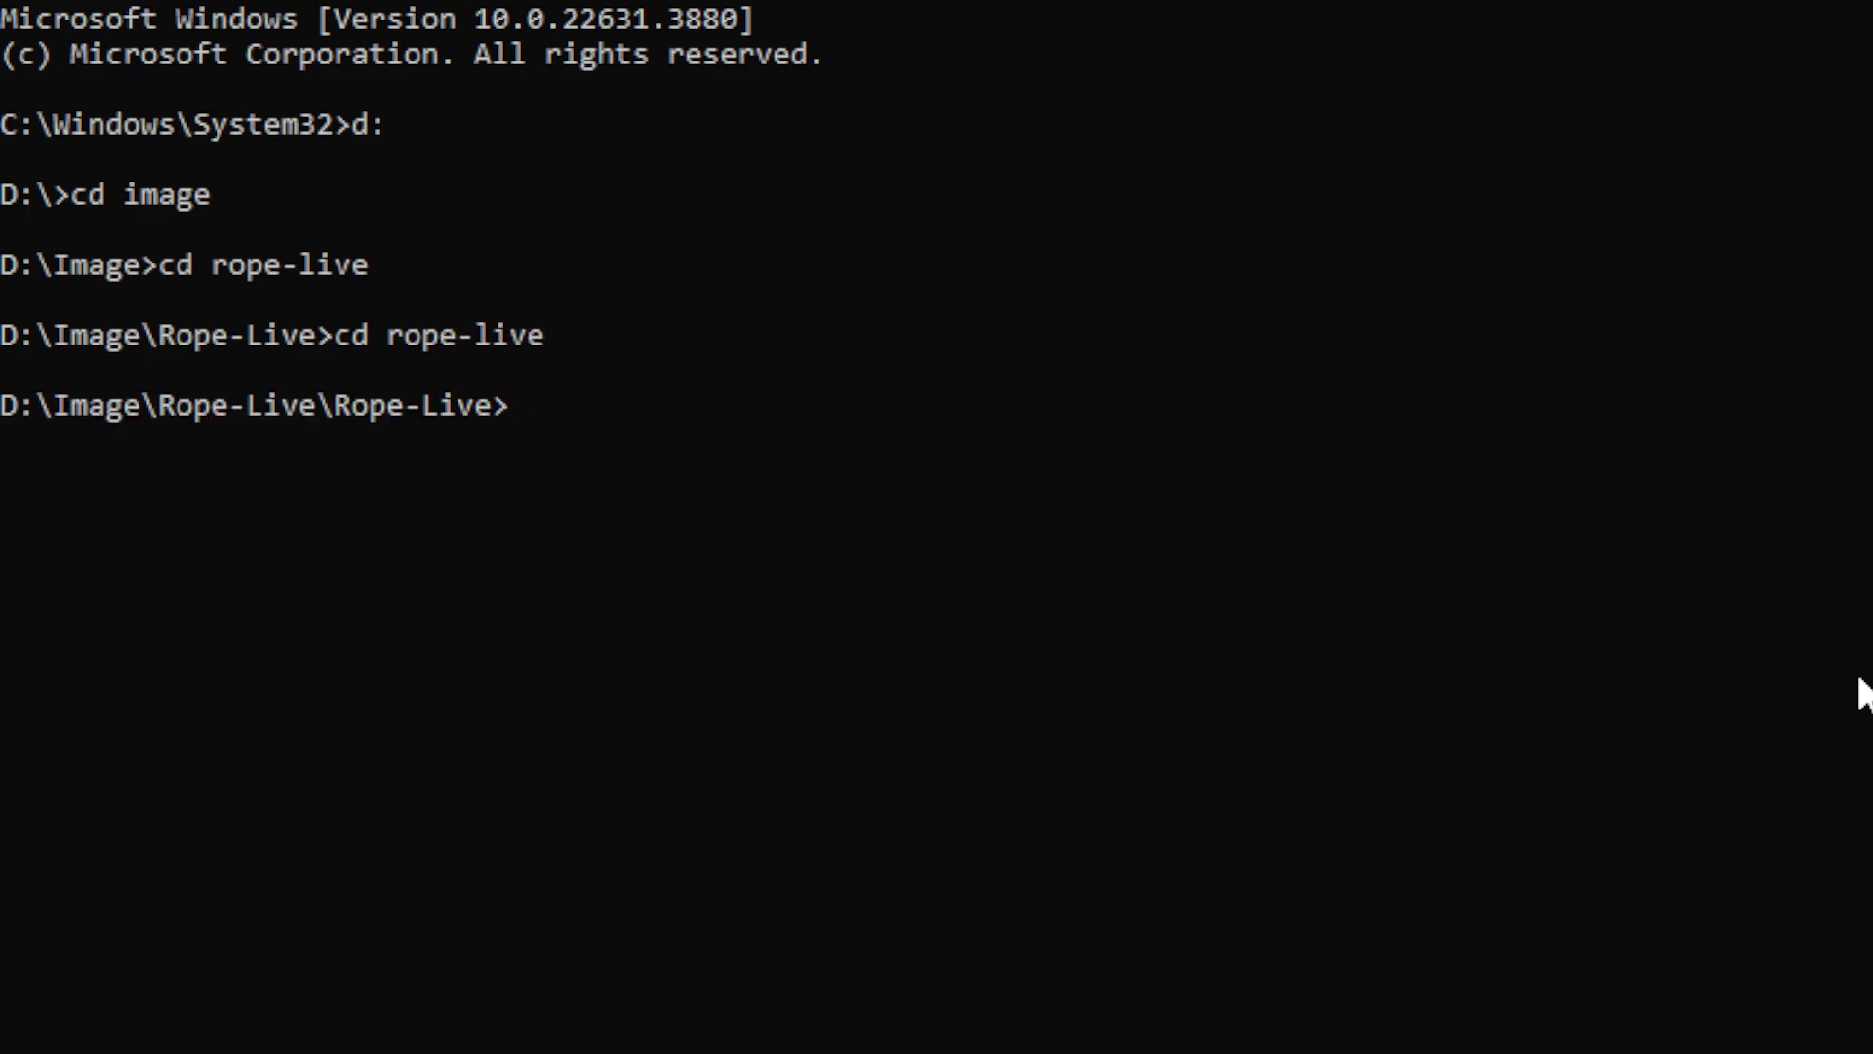
Update the Rope-Live repository with git pull
{"action": "type", "text": "git pul"}
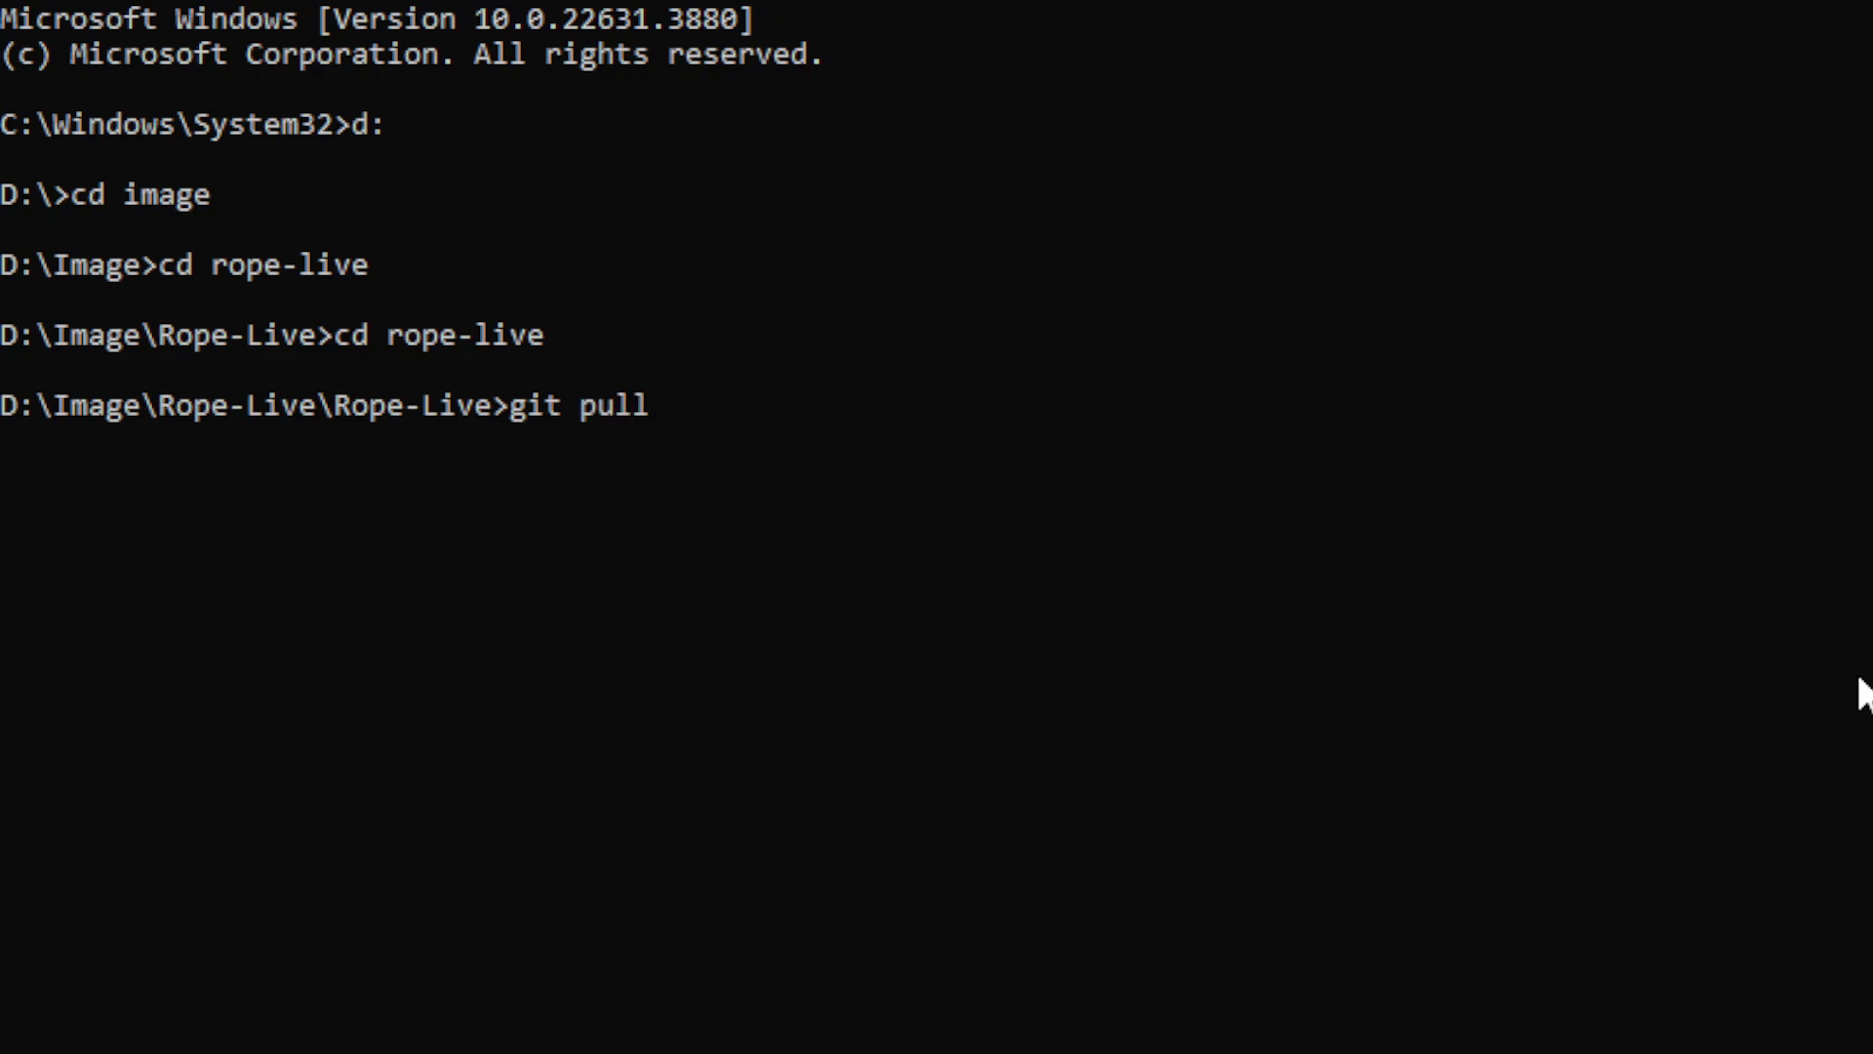
{"action": "type", "text": "l"}
{"action": "key", "text": "Return"}
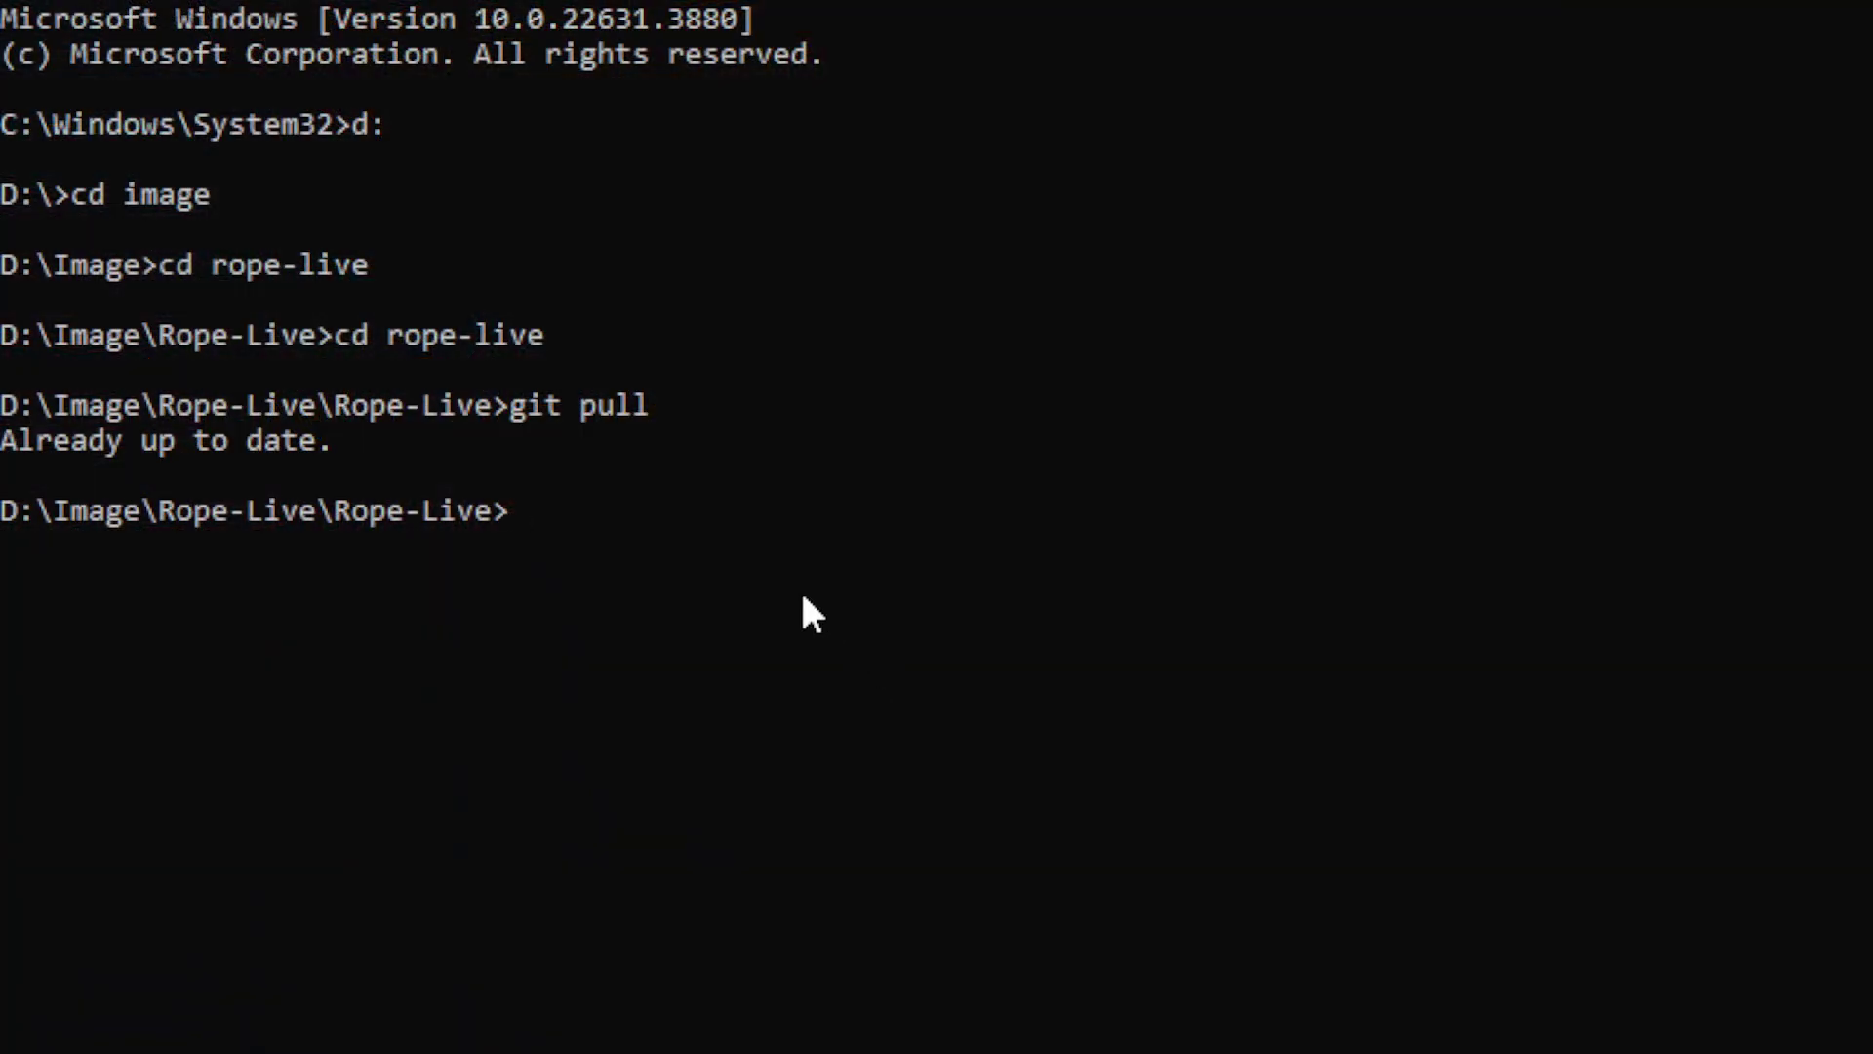
Write the command conda remove --name rope --all at the prompt, and erase it without running it
{"action": "type", "text": "remove "}
{"action": "type", "text": "-"}
{"action": "key", "text": "BackSpace"}
{"action": "key", "text": "BackSpace"}
{"action": "key", "text": "BackSpace"}
{"action": "key", "text": "BackSpace"}
{"action": "key", "text": "BackSpace"}
{"action": "key", "text": "BackSpace"}
{"action": "key", "text": "BackSpace"}
{"action": "key", "text": "BackSpace"}
{"action": "type", "text": "conda remove 0-"}
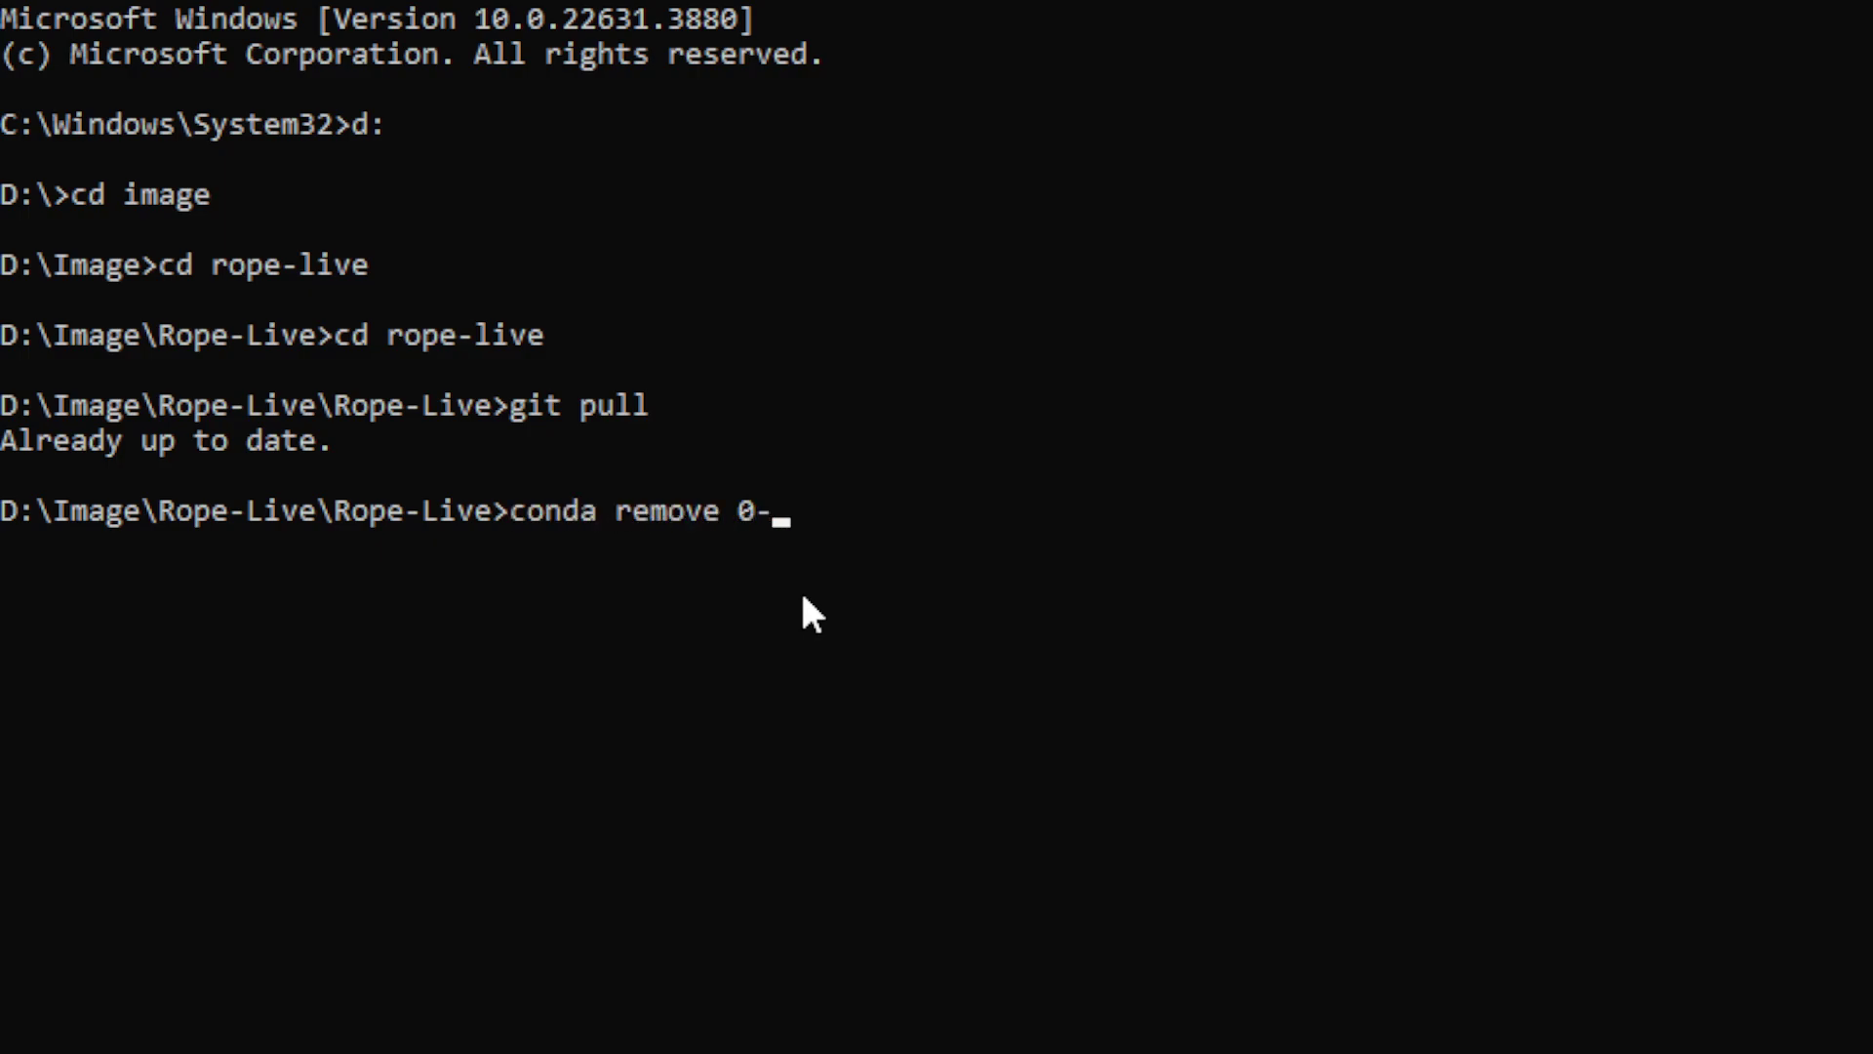
{"action": "key", "text": "BackSpace"}
{"action": "key", "text": "BackSpace"}
{"action": "type", "text": "--name "}
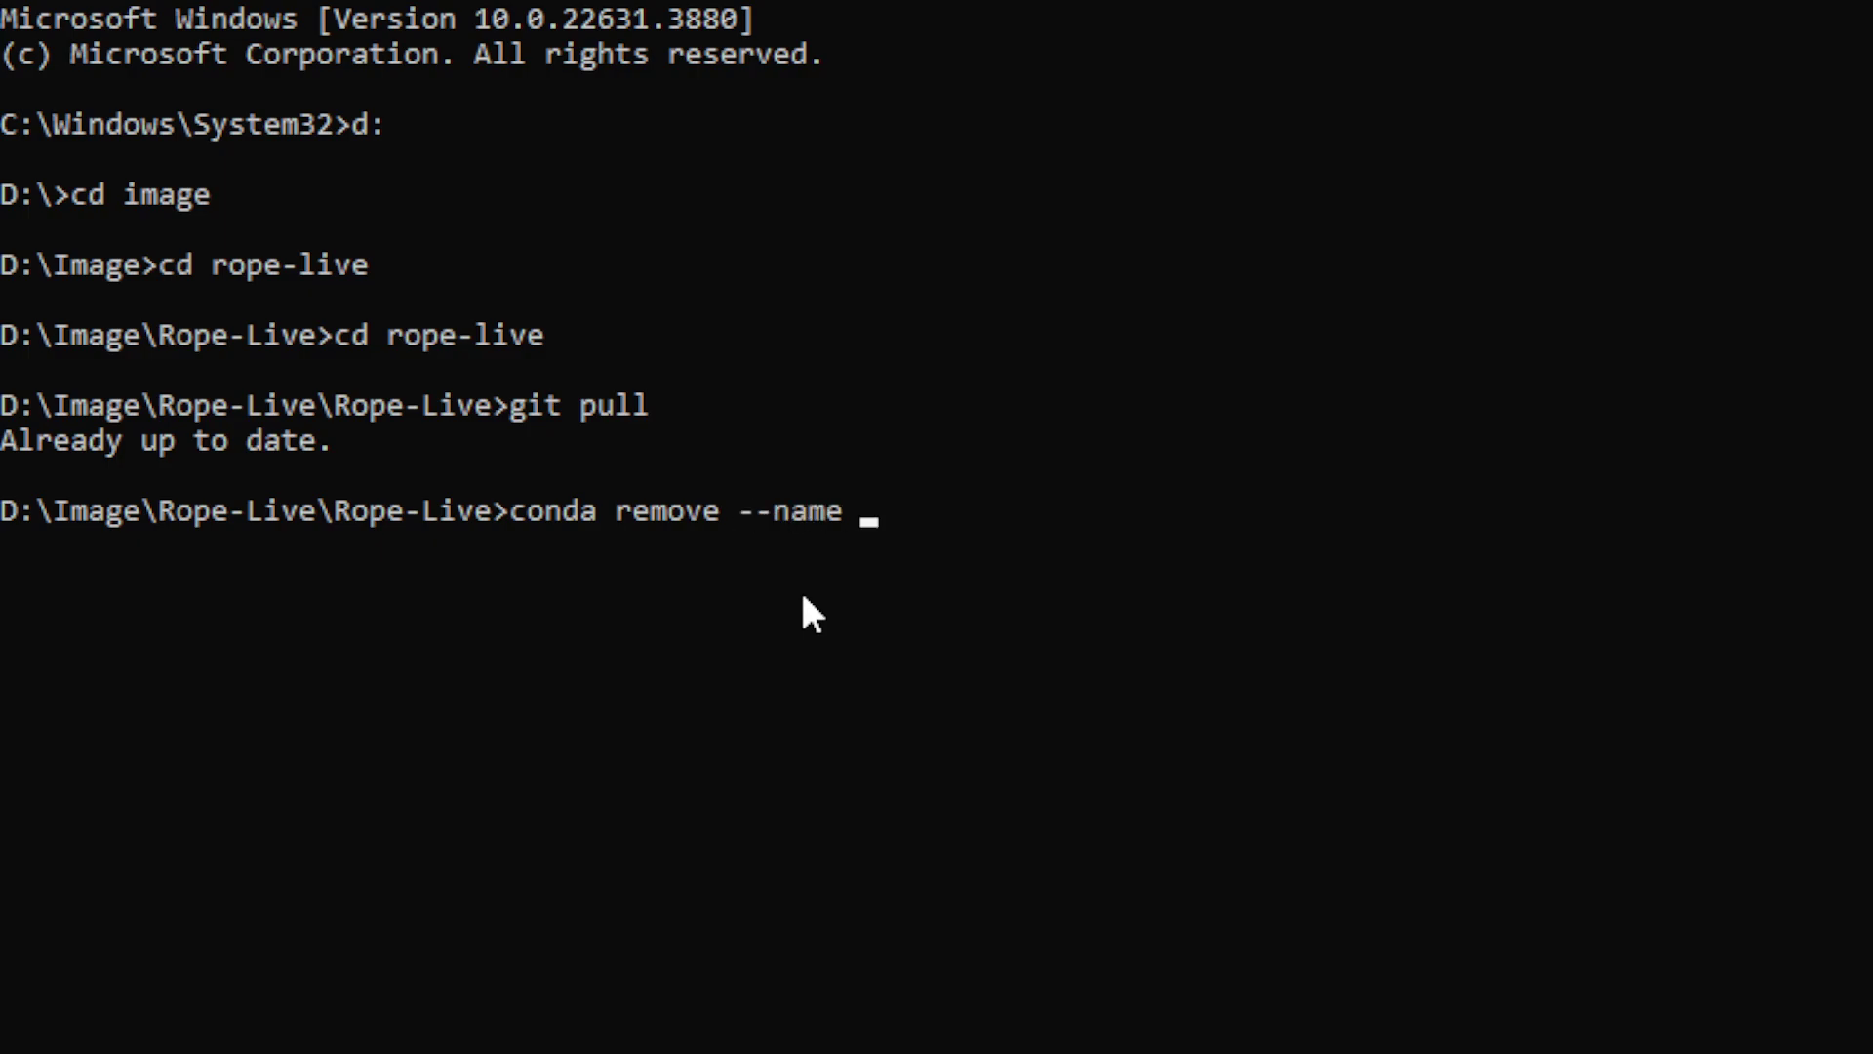
{"action": "type", "text": "rope --al"}
{"action": "key", "text": "BackSpace"}
{"action": "key", "text": "BackSpace"}
{"action": "type", "text": "all"}
{"action": "key", "text": "BackSpace"}
{"action": "key", "text": "BackSpace"}
{"action": "key", "text": "BackSpace"}
{"action": "key", "text": "BackSpace"}
{"action": "key", "text": "BackSpace"}
{"action": "key", "text": "BackSpace"}
{"action": "key", "text": "BackSpace"}
{"action": "key", "text": "BackSpace"}
{"action": "key", "text": "BackSpace"}
{"action": "key", "text": "BackSpace"}
{"action": "key", "text": "BackSpace"}
{"action": "key", "text": "BackSpace"}
{"action": "key", "text": "BackSpace"}
{"action": "key", "text": "BackSpace"}
{"action": "key", "text": "BackSpace"}
{"action": "key", "text": "BackSpace"}
{"action": "key", "text": "BackSpace"}
{"action": "key", "text": "BackSpace"}
{"action": "key", "text": "BackSpace"}
{"action": "key", "text": "BackSpace"}
{"action": "key", "text": "BackSpace"}
{"action": "key", "text": "BackSpace"}
{"action": "key", "text": "BackSpace"}
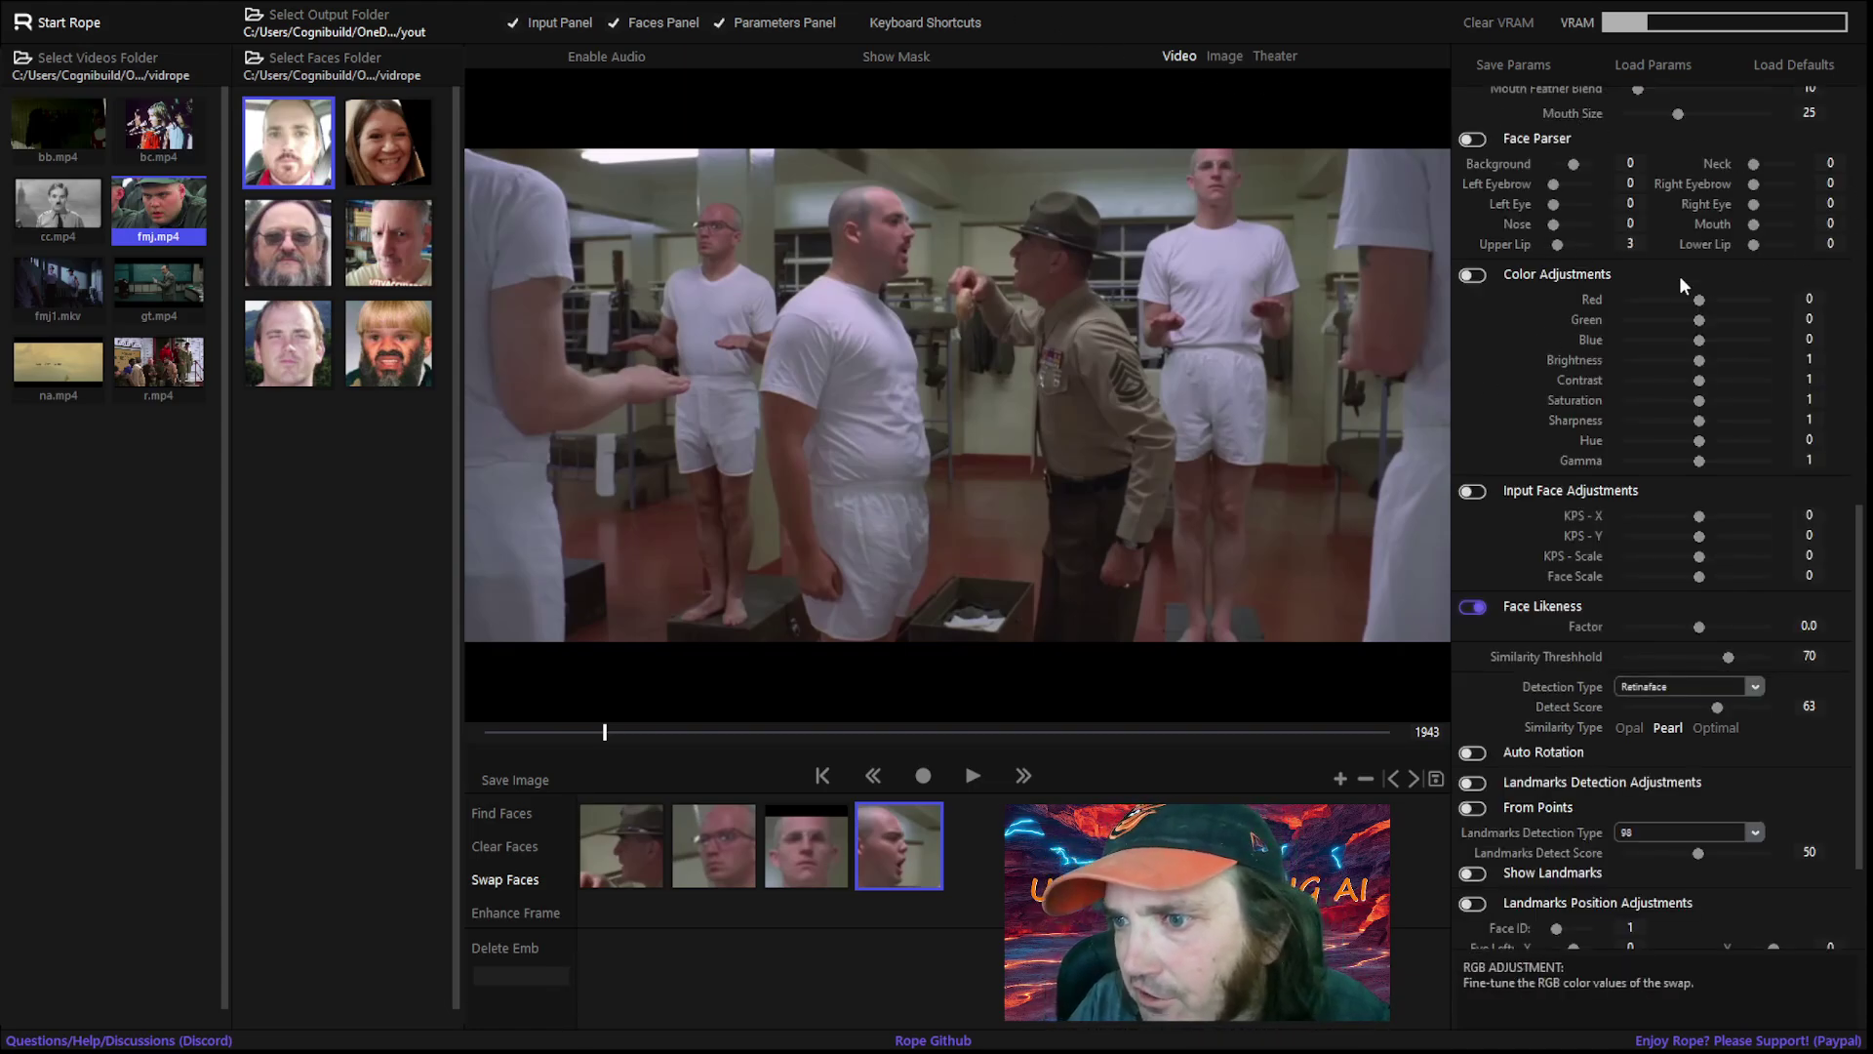
Switch to Rope and look through the whole list of parameters, from the provider and face swapper options to the landmark and recording settings
{"action": "left_click_drag", "start_coordinate": [1859, 585], "coordinate": [1828, 84]}
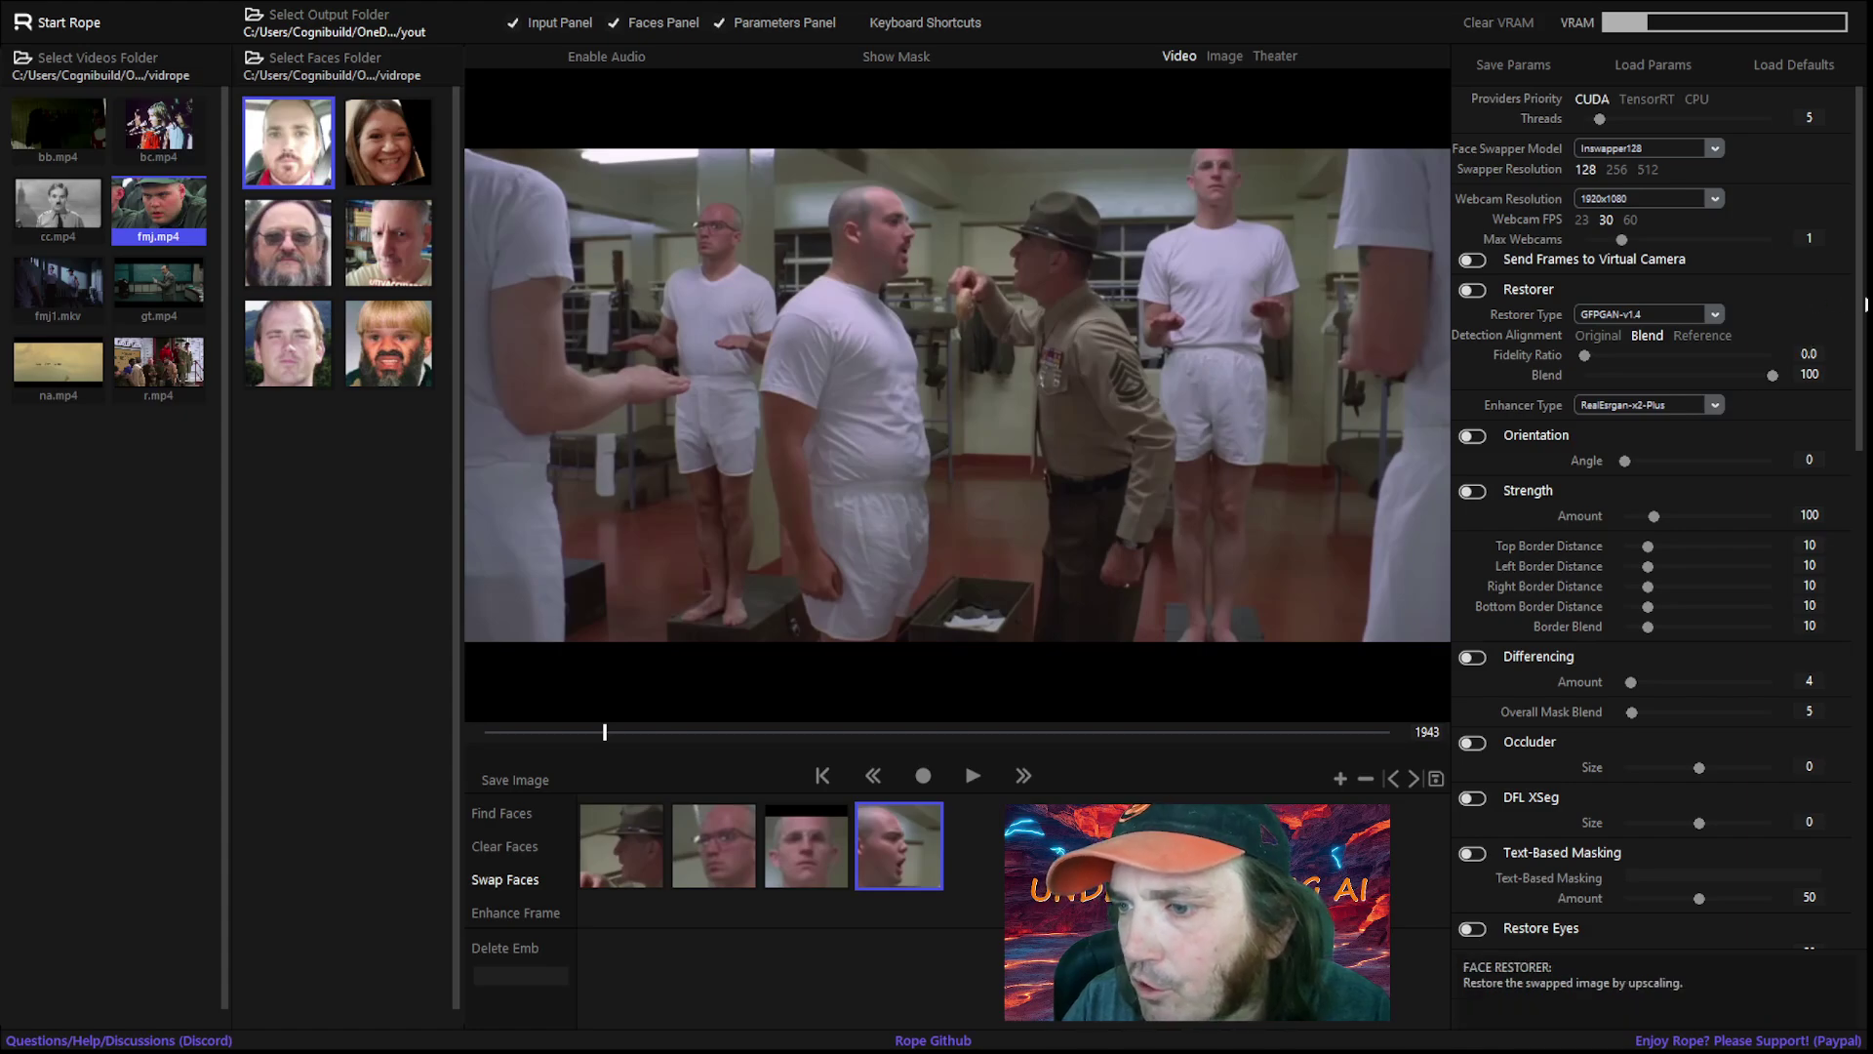
{"action": "left_click_drag", "start_coordinate": [1865, 306], "coordinate": [1860, 818]}
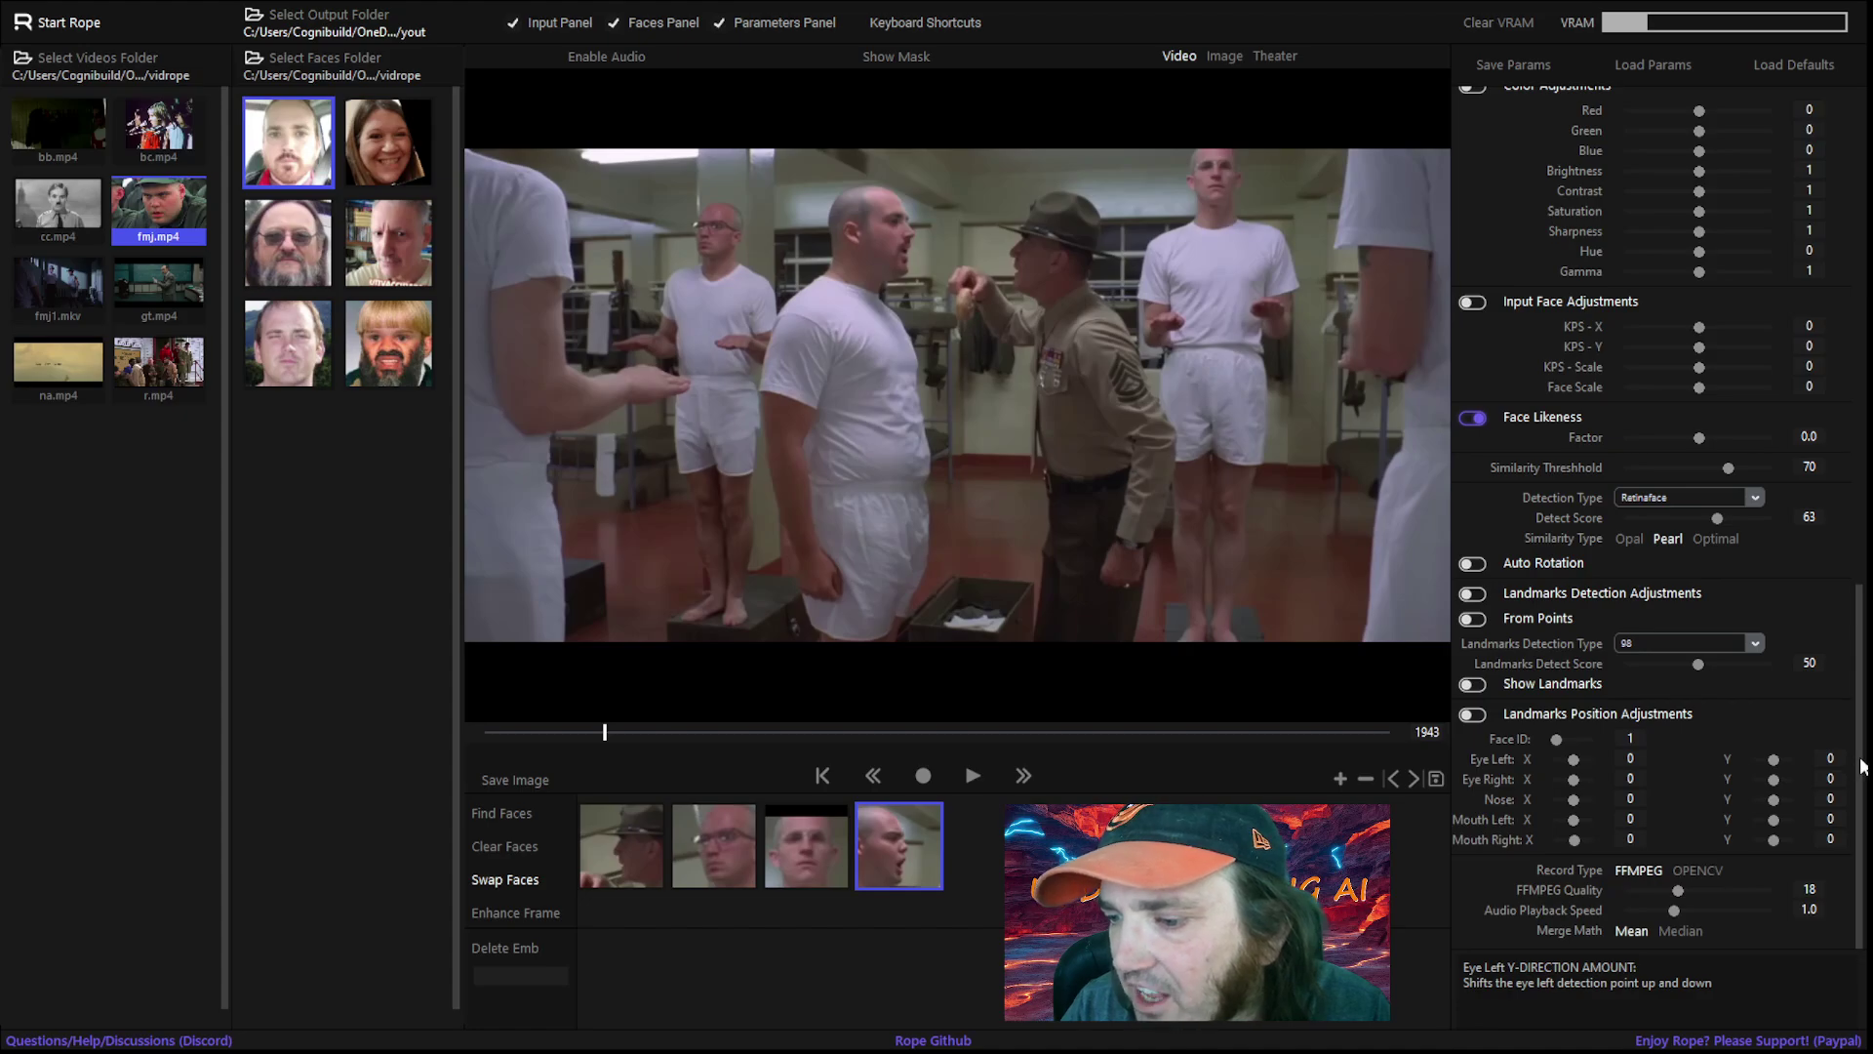
{"action": "left_click_drag", "start_coordinate": [1858, 768], "coordinate": [1858, 227]}
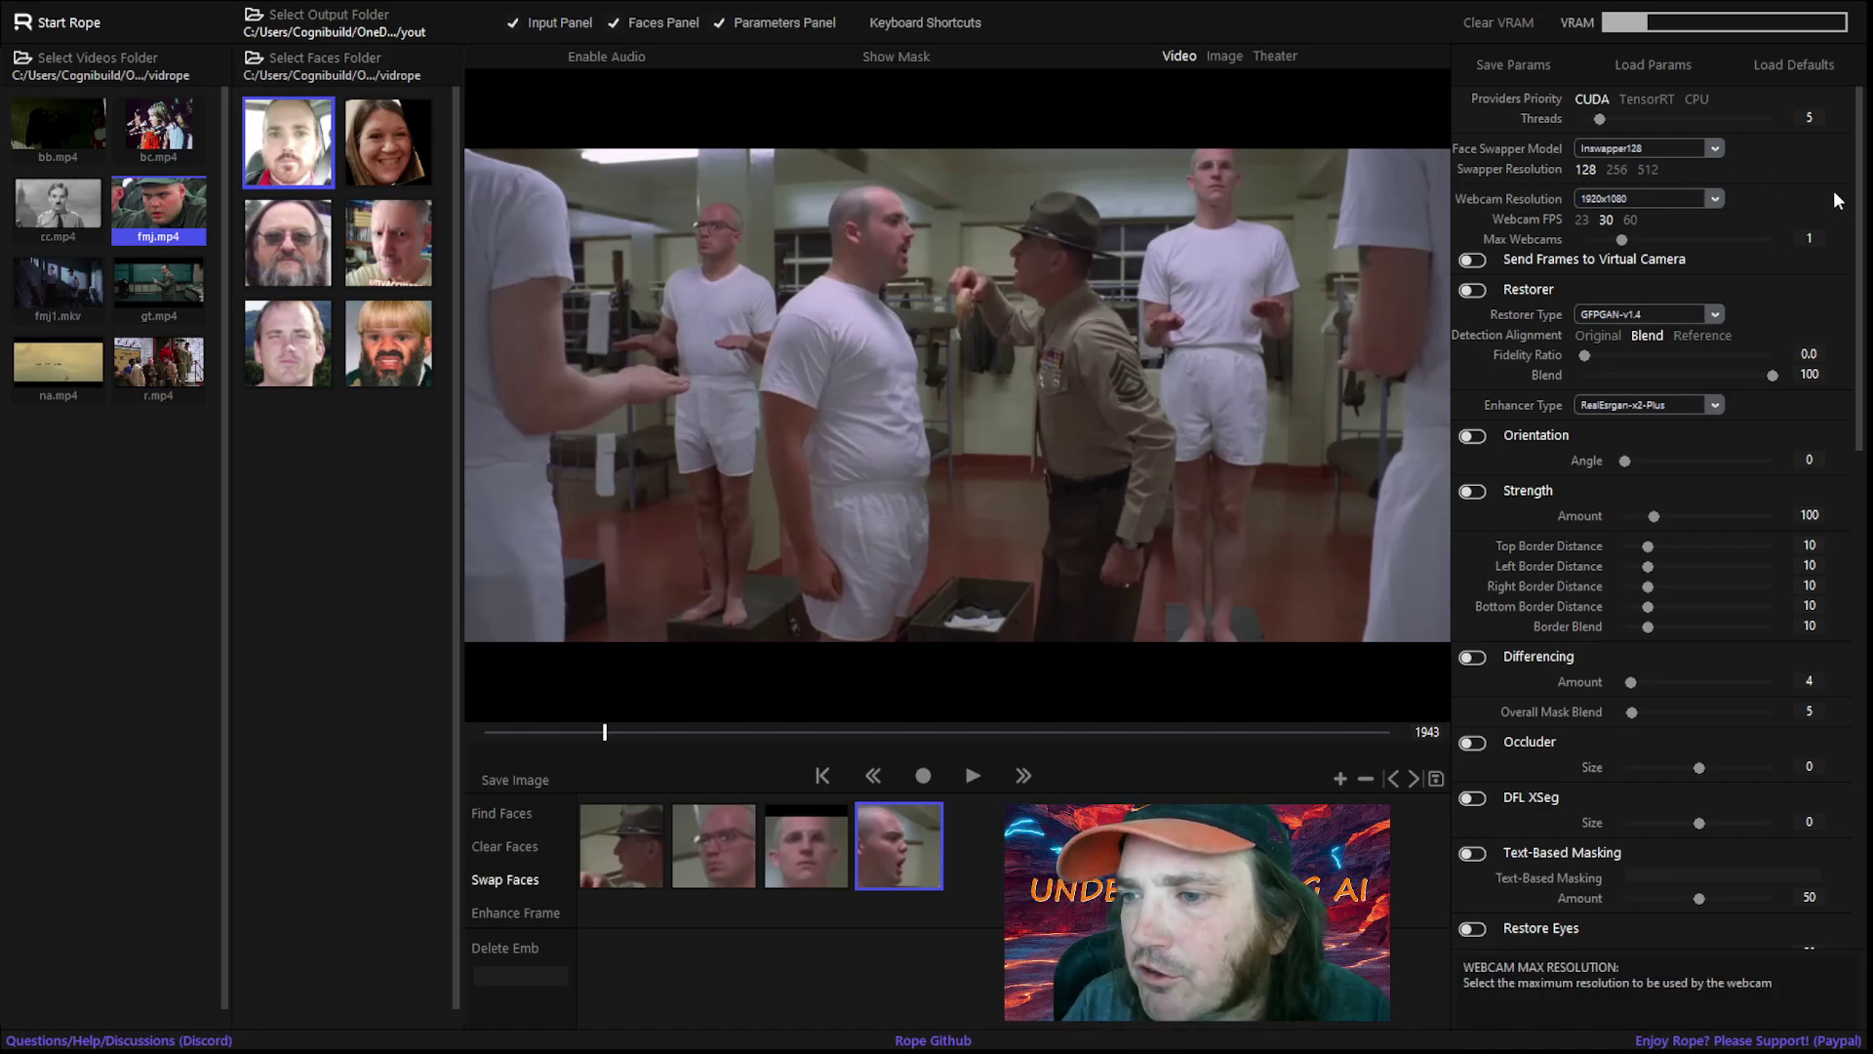
{"action": "mouse_move", "coordinate": [1859, 227]}
{"action": "left_mouse_down"}
{"action": "mouse_move", "coordinate": [1864, 707]}
{"action": "mouse_move", "coordinate": [1861, 213]}
{"action": "left_mouse_up"}
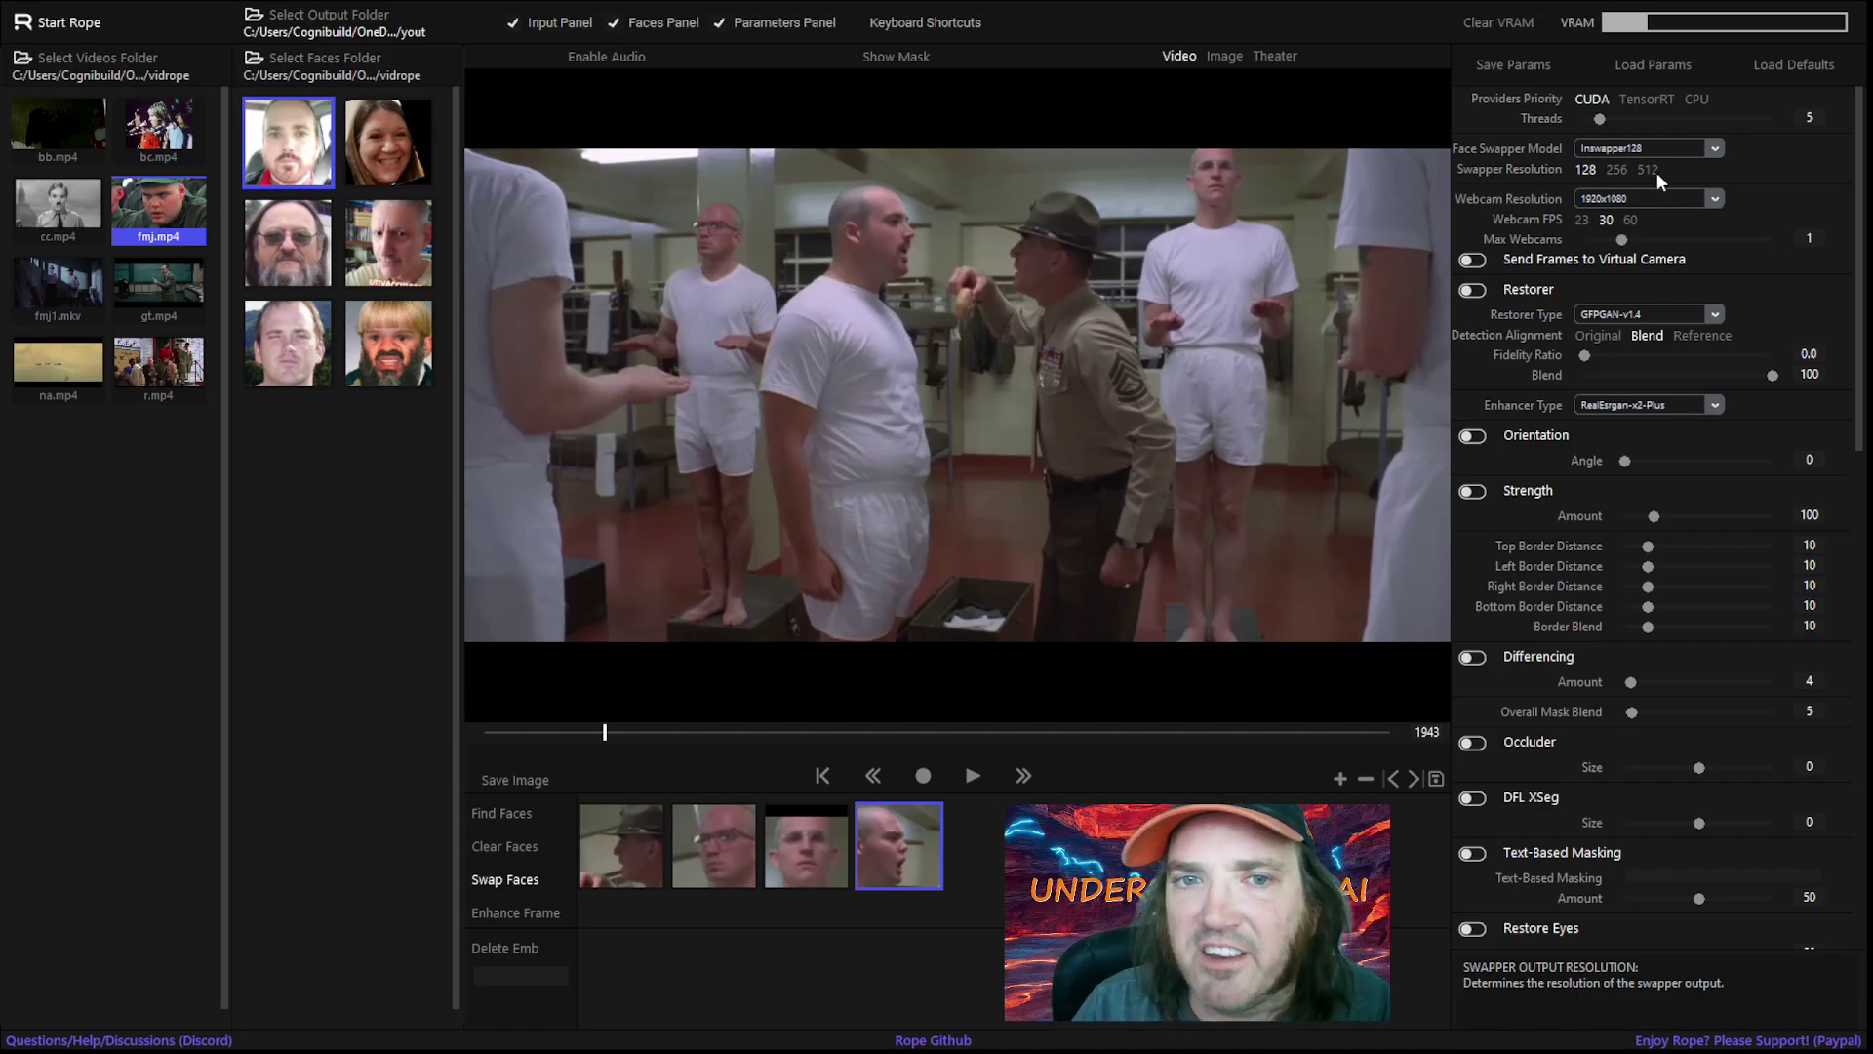
{"action": "left_click_drag", "start_coordinate": [1859, 227], "coordinate": [1859, 725]}
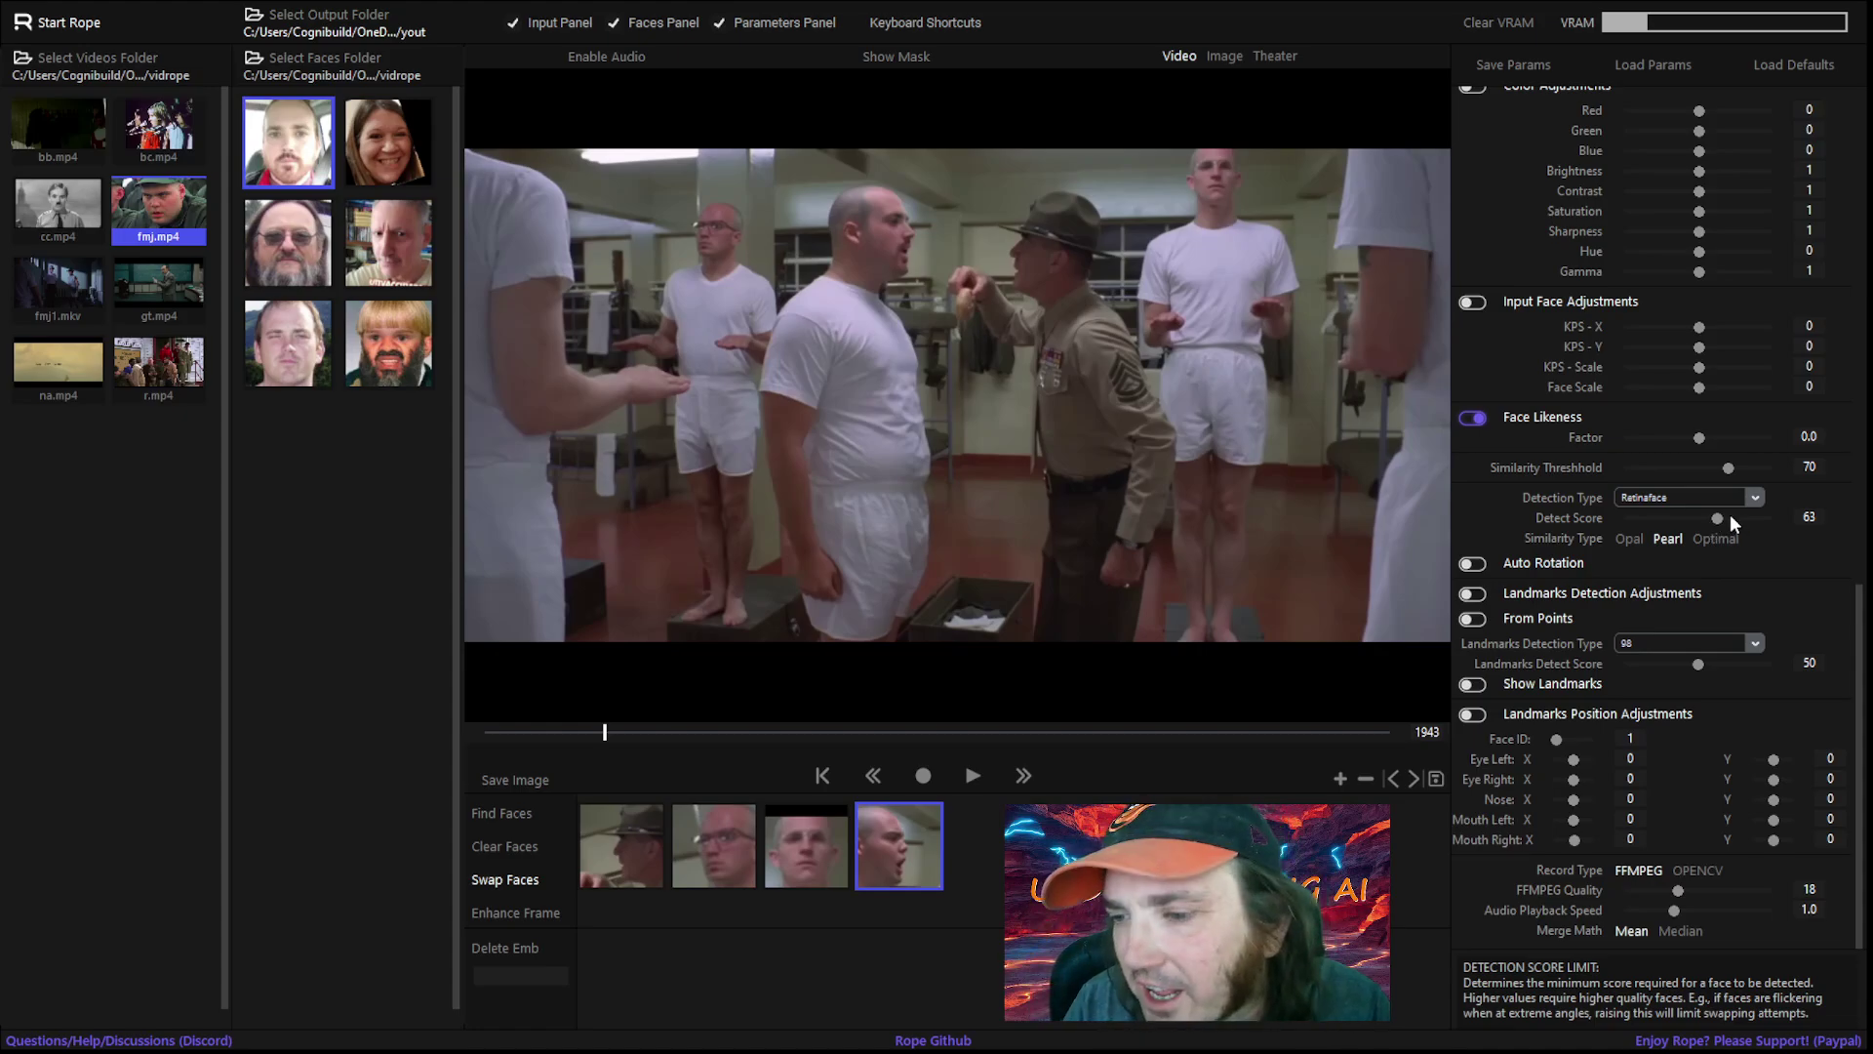
{"action": "scroll", "coordinate": [1825, 154], "scroll_direction": "up", "scroll_amount": 10}
{"action": "scroll", "coordinate": [1825, 154], "scroll_direction": "down", "scroll_amount": 10}
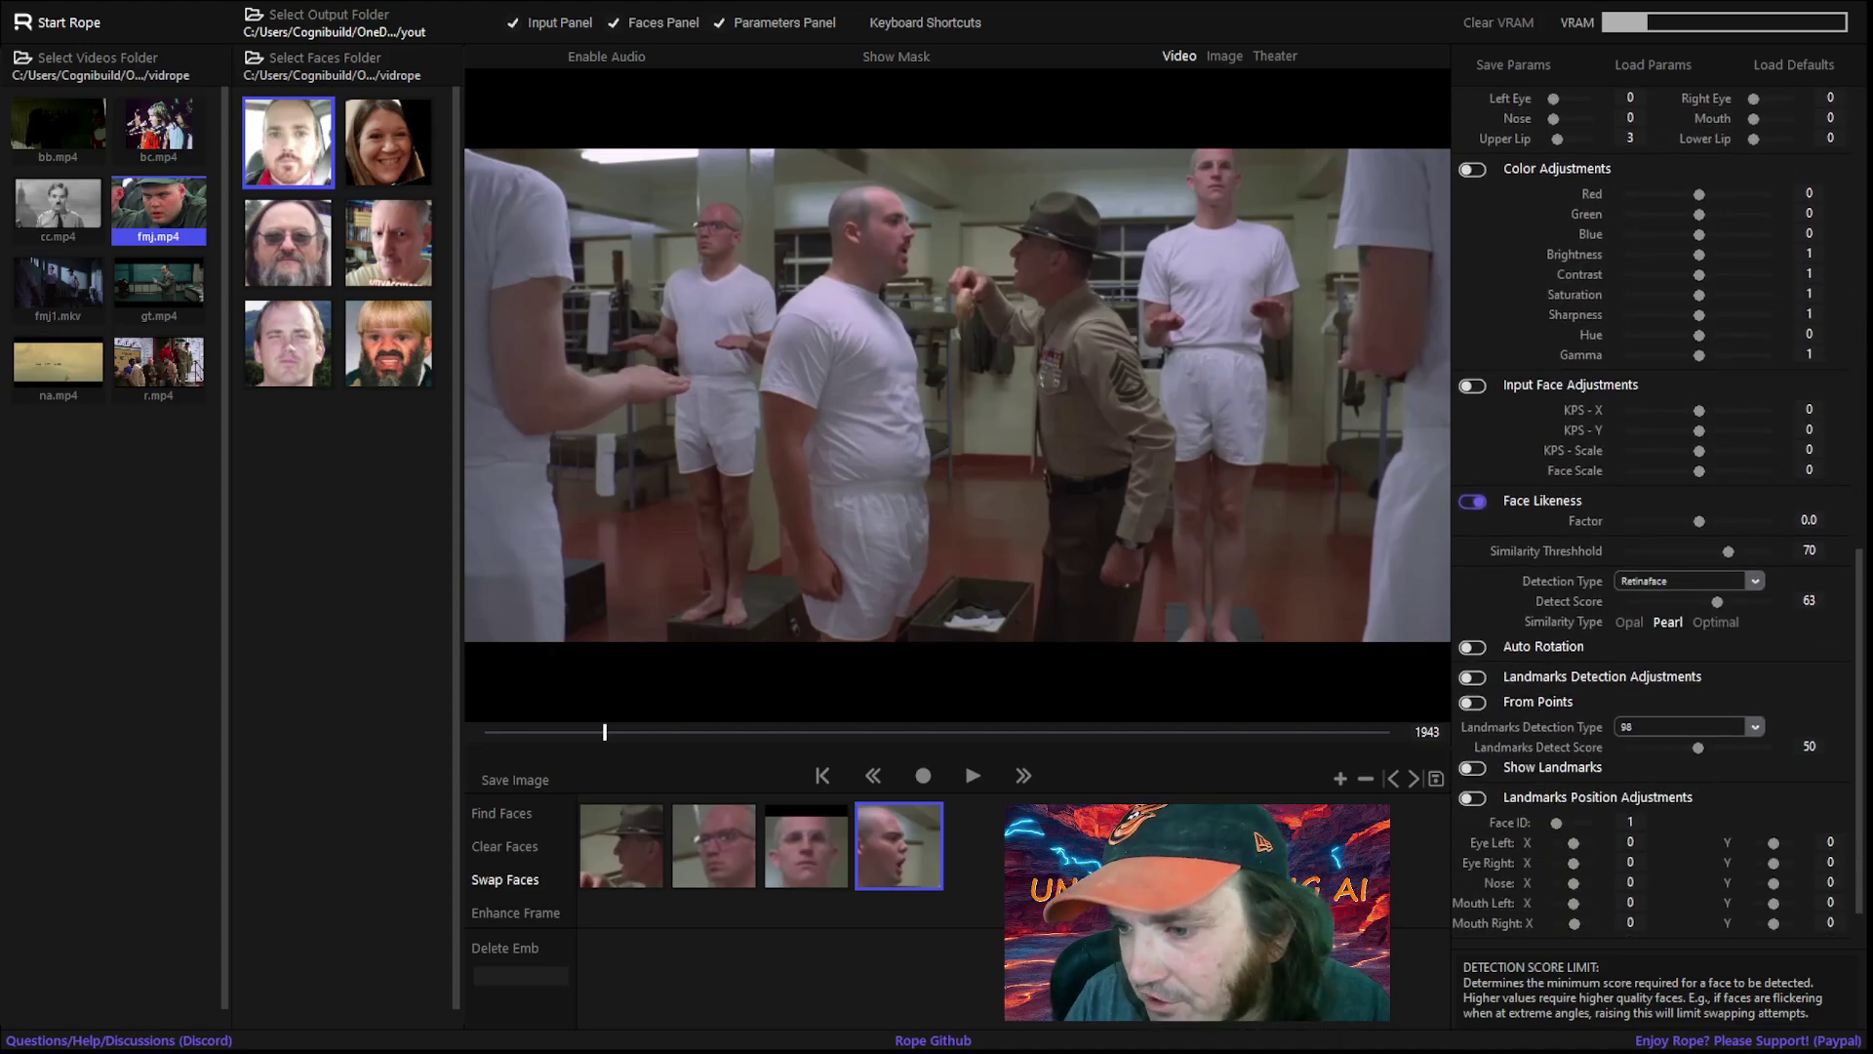
{"action": "scroll", "coordinate": [1852, 264], "scroll_direction": "up", "scroll_amount": 10}
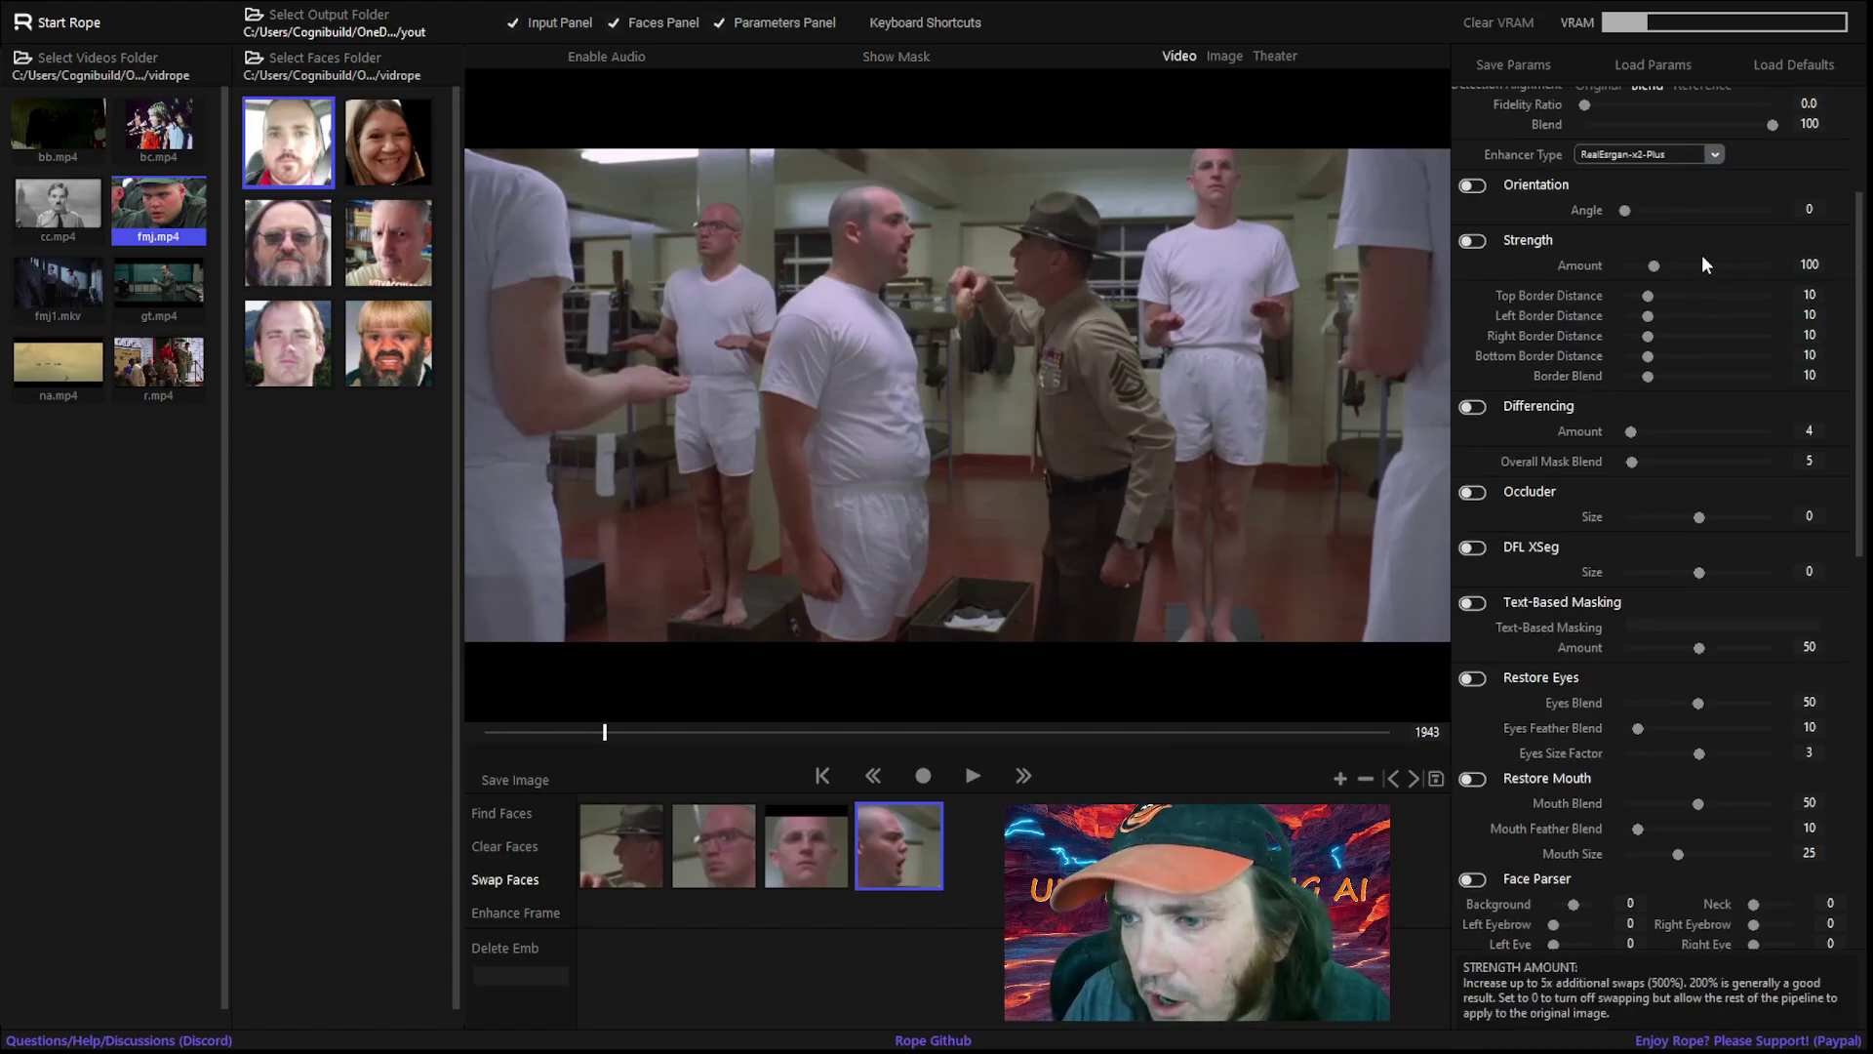
{"action": "left_click_drag", "start_coordinate": [1864, 362], "coordinate": [1864, 736]}
{"action": "left_click", "coordinate": [1474, 460]}
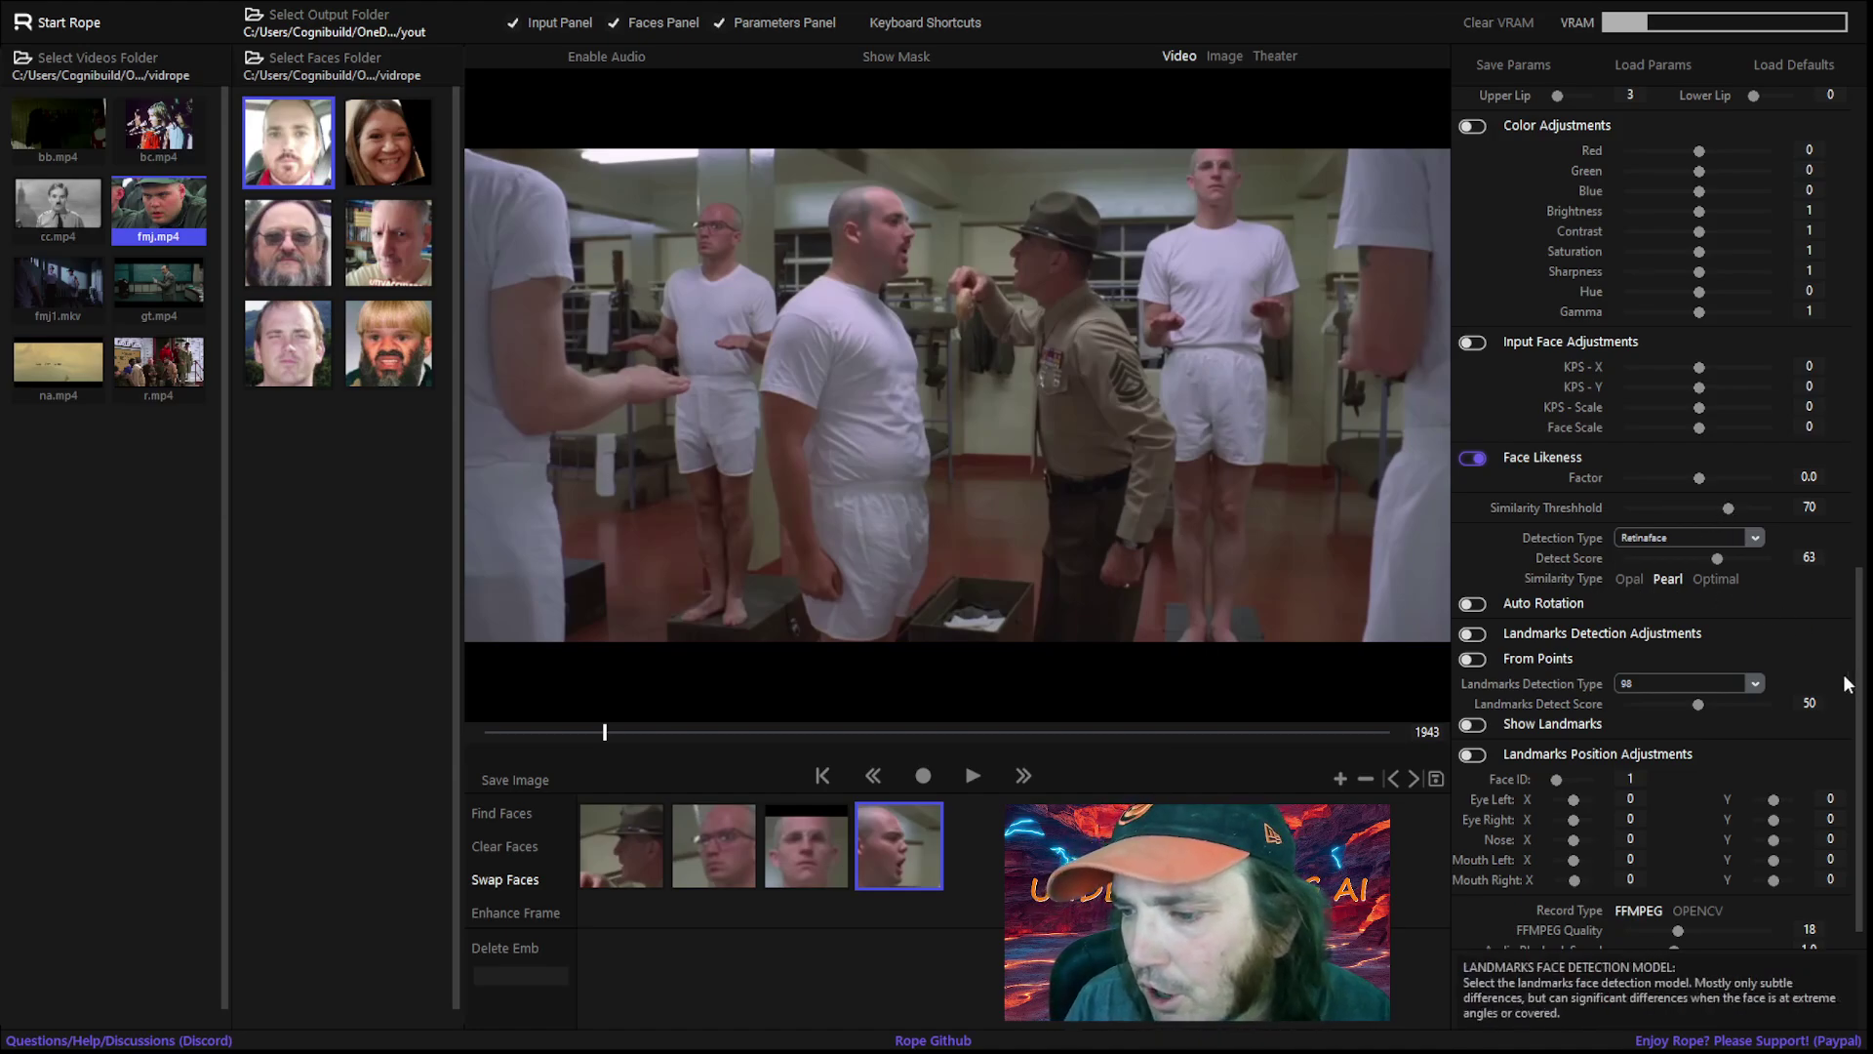
{"action": "left_click_drag", "start_coordinate": [1861, 683], "coordinate": [1858, 732]}
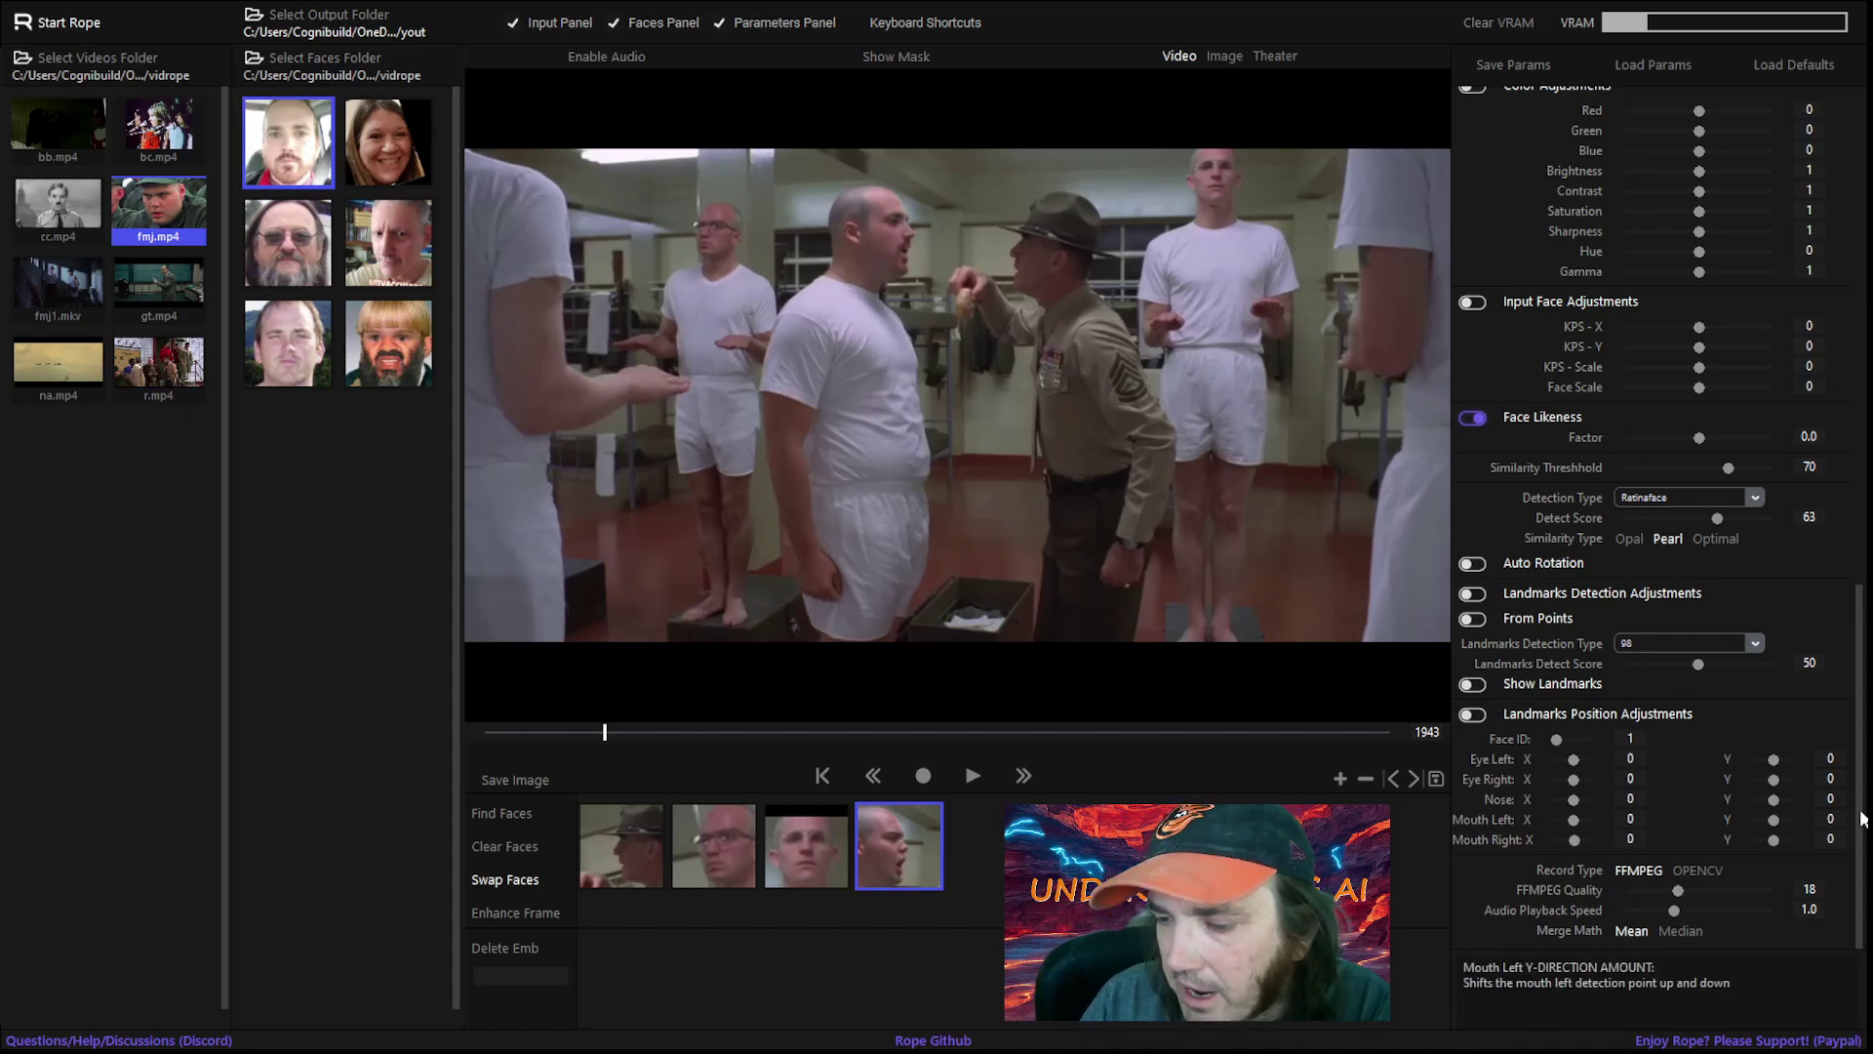
{"action": "scroll", "coordinate": [1836, 354], "scroll_direction": "up", "scroll_amount": 12}
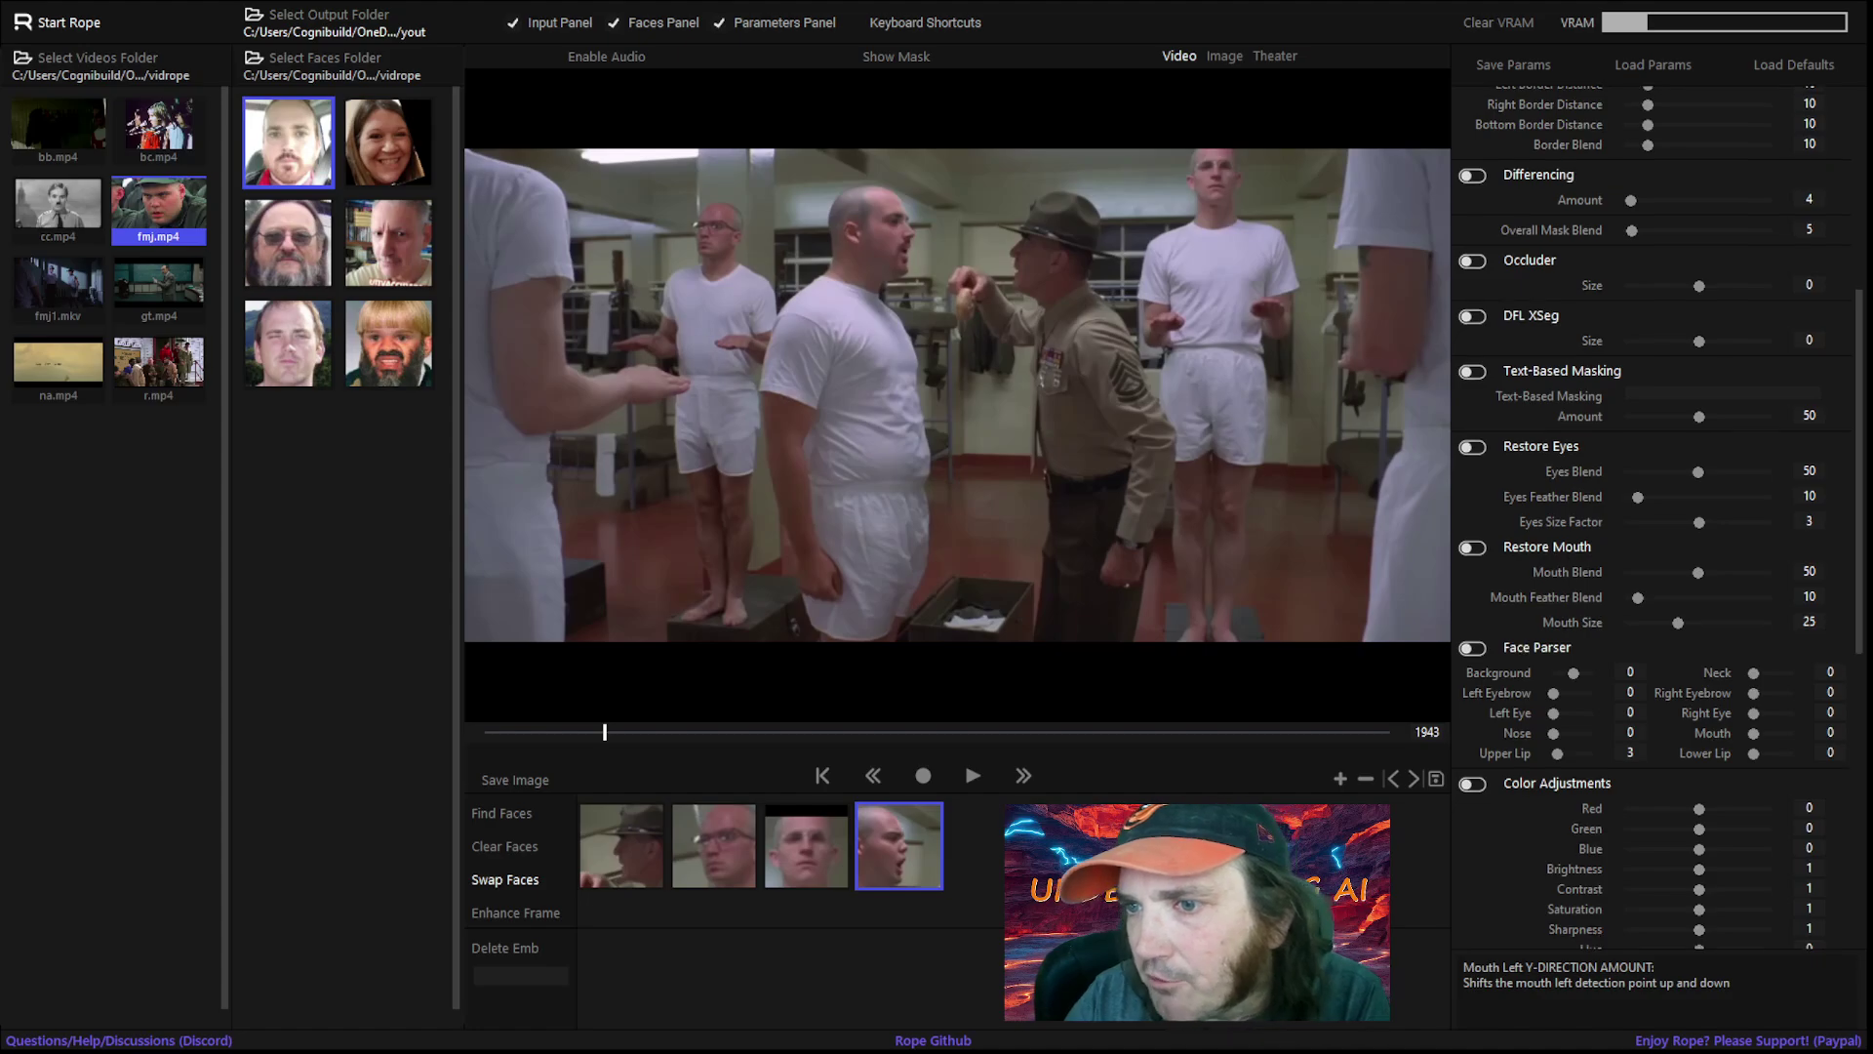
{"action": "scroll", "coordinate": [1835, 352], "scroll_direction": "up", "scroll_amount": 4}
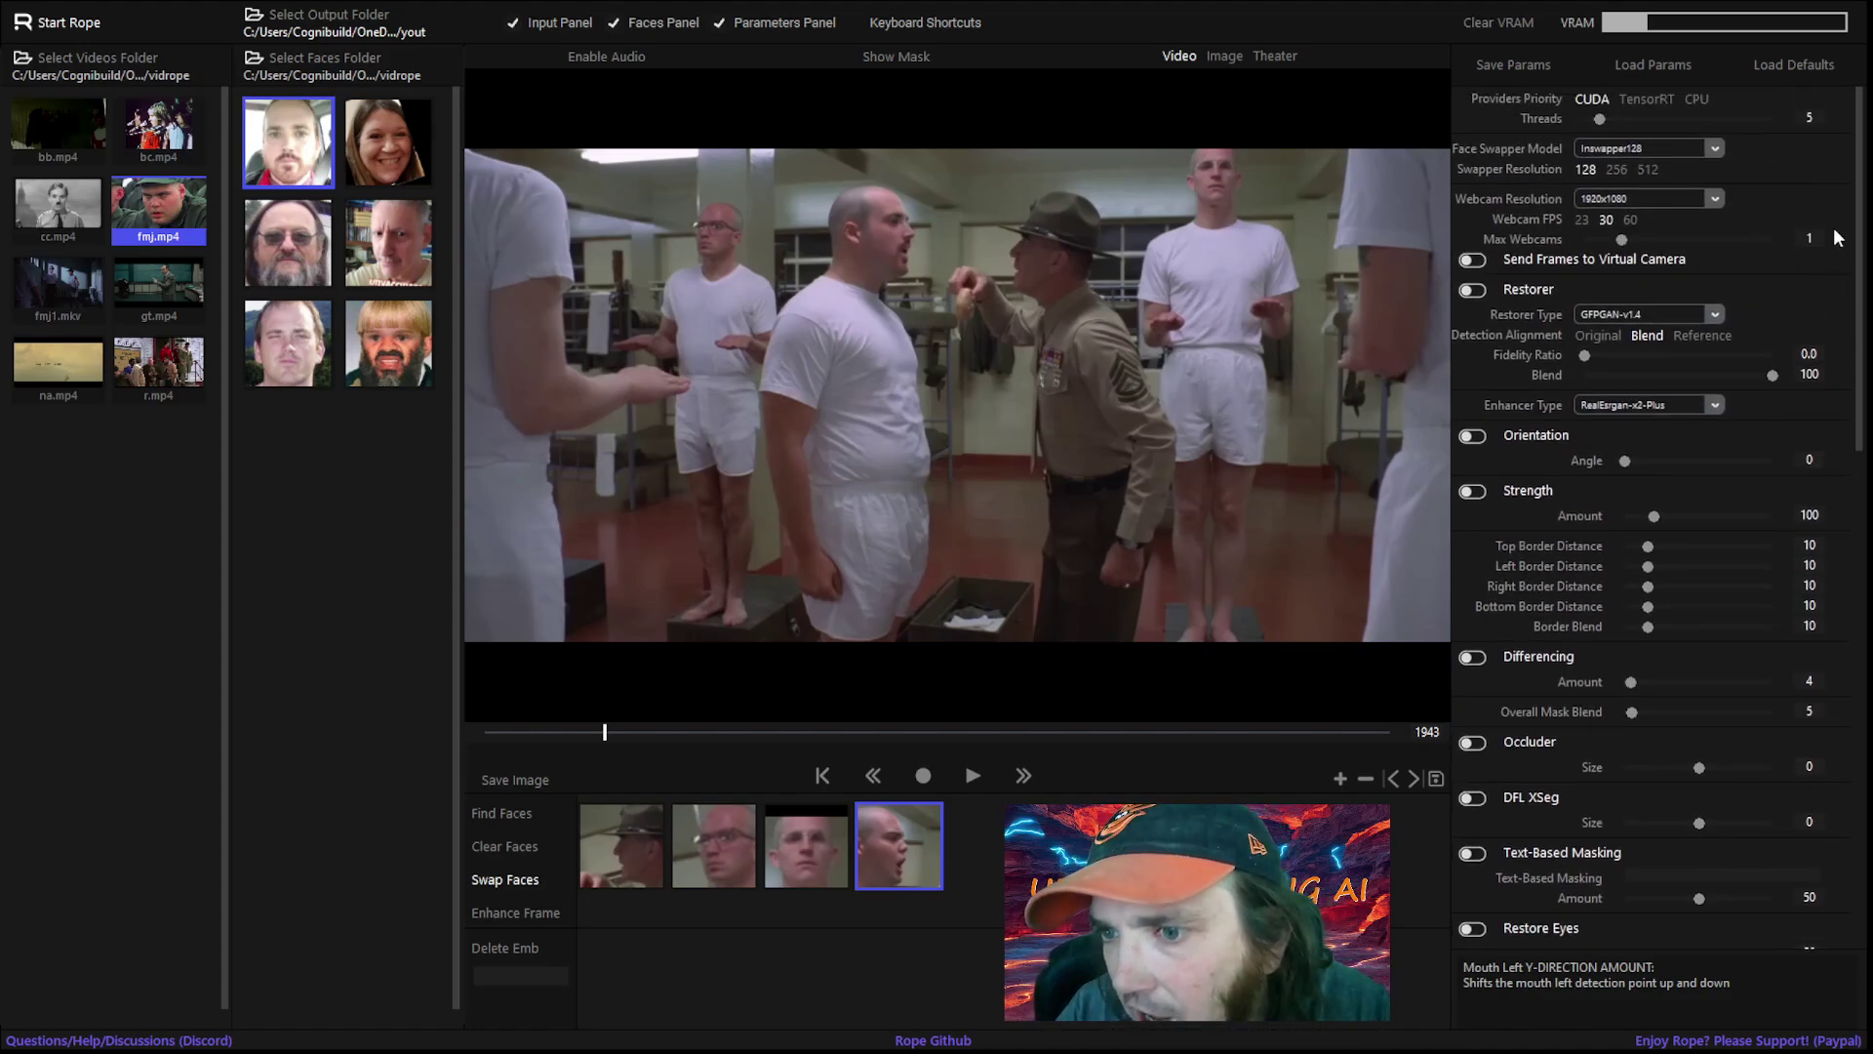